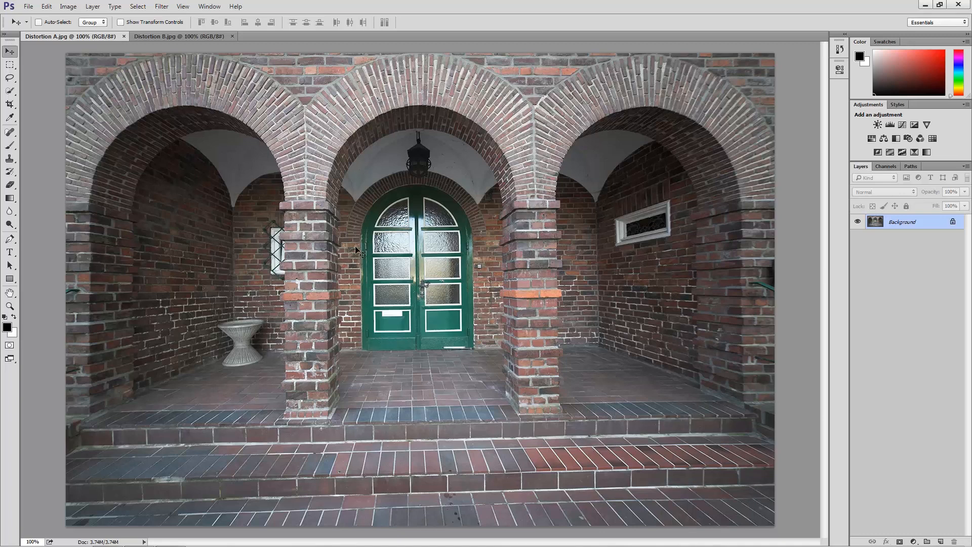
Show the rulers and place four vertical guides along the brick pillars and two horizontal guides along the step edges.
click(184, 8)
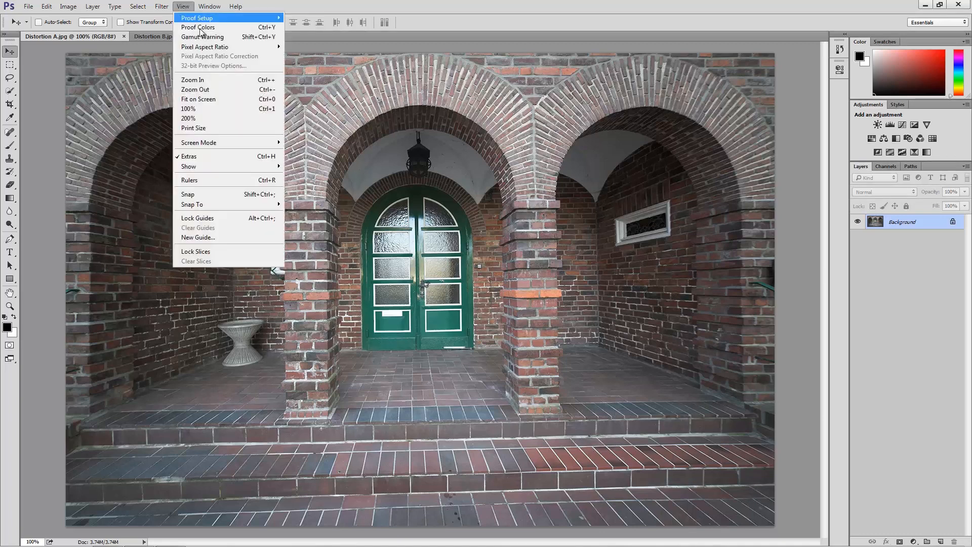
click(213, 181)
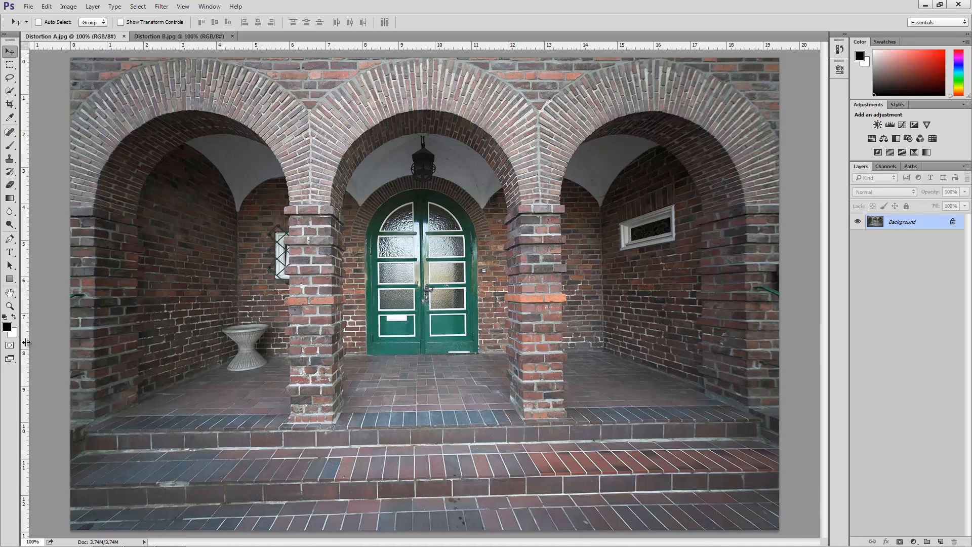
drag(27, 344, 96, 348)
drag(26, 364, 332, 375)
drag(26, 400, 746, 388)
drag(27, 417, 521, 391)
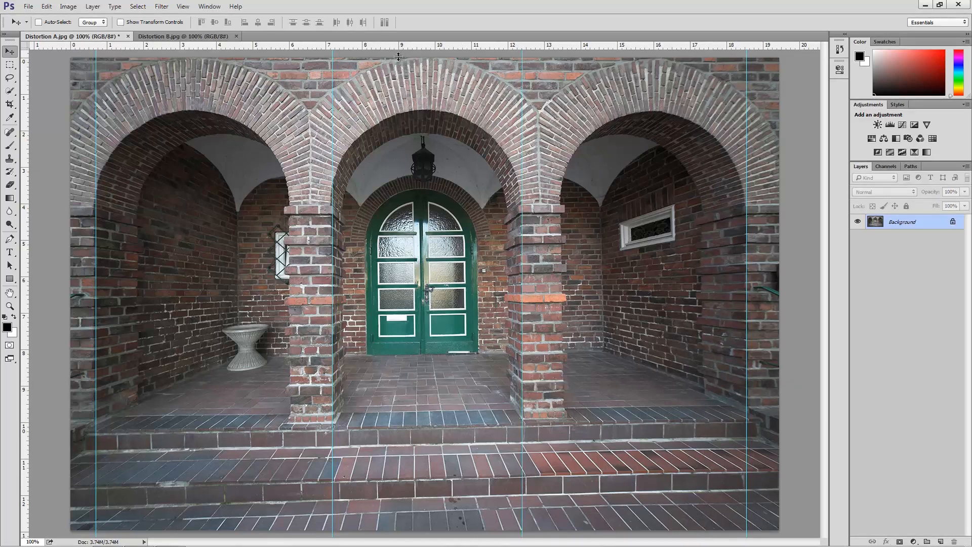
drag(397, 46, 410, 478)
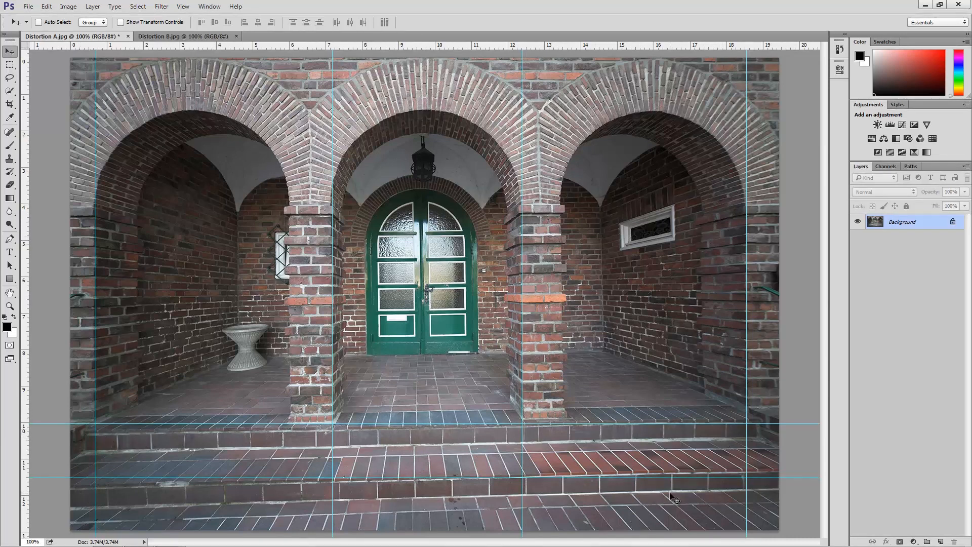
Hide the guides and the rulers.
click(182, 7)
mouse_move(219, 168)
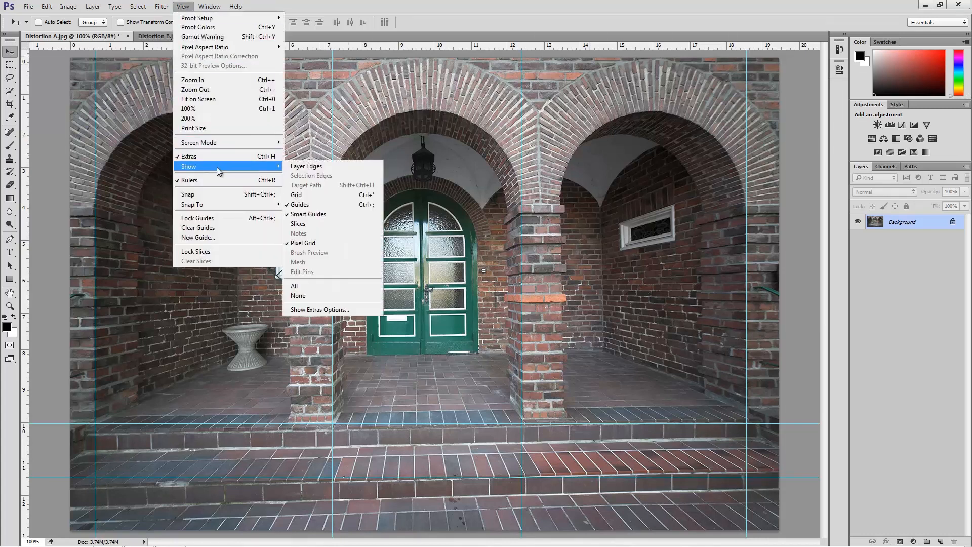
click(307, 206)
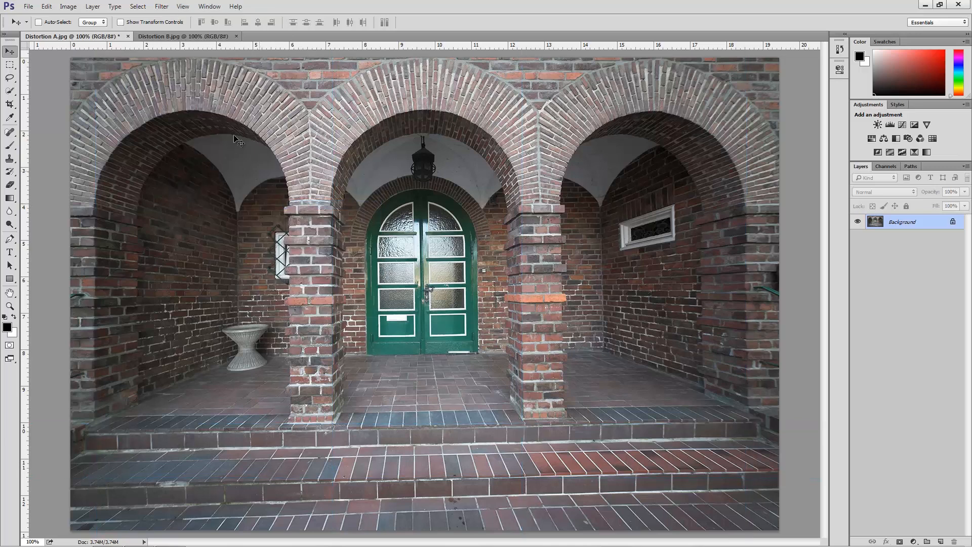
click(190, 8)
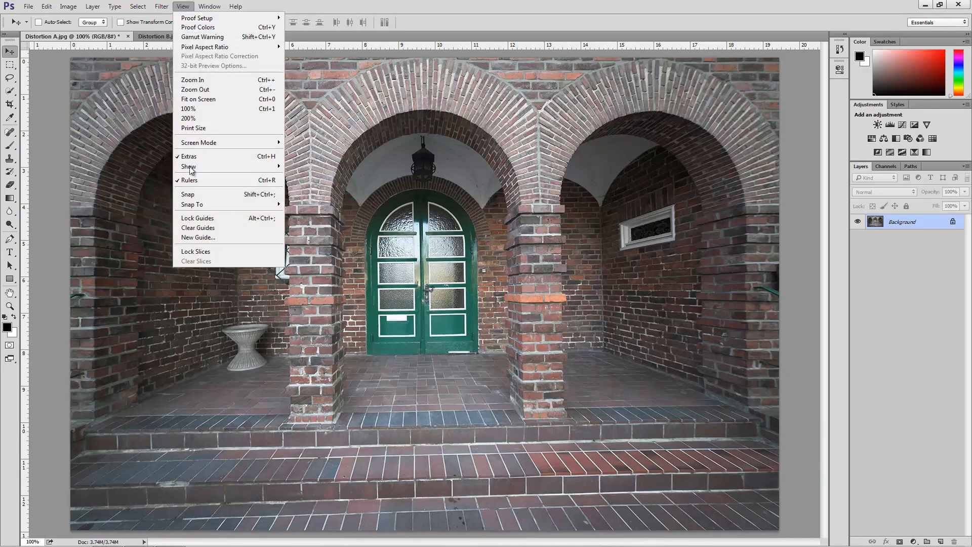
click(220, 183)
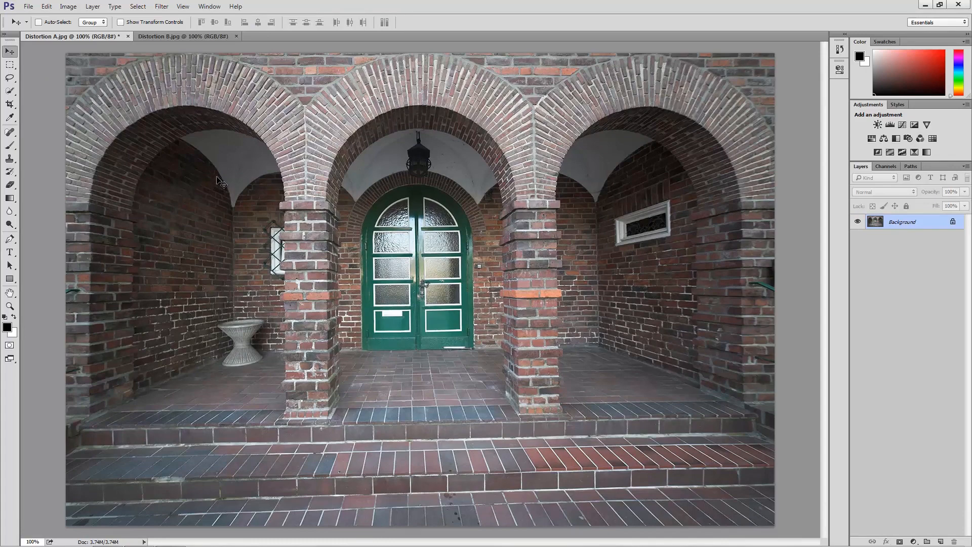
Outline a Perspective Crop area with its corners at the tops and bases of the two outer pillars, following their slanted edges.
click(10, 104)
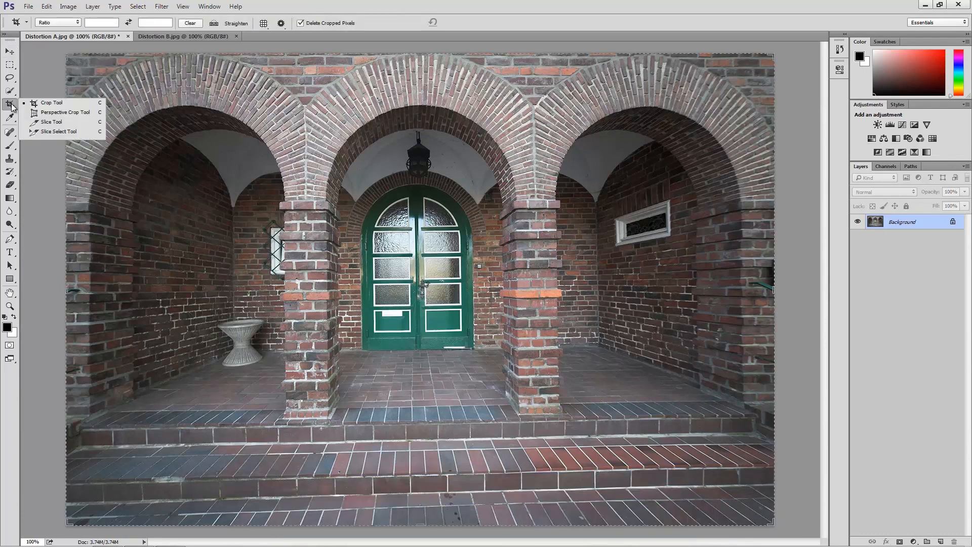
click(69, 113)
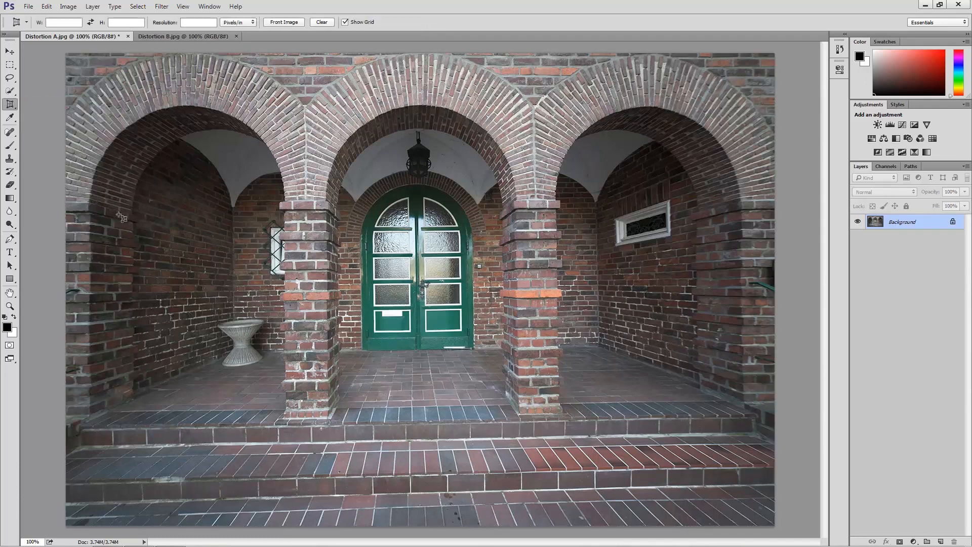
click(90, 213)
click(373, 222)
click(741, 211)
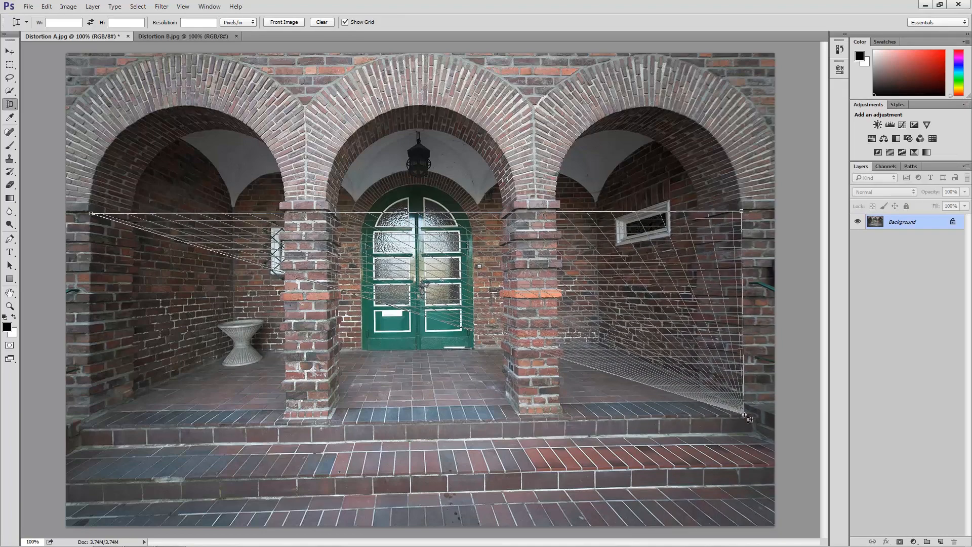
click(744, 415)
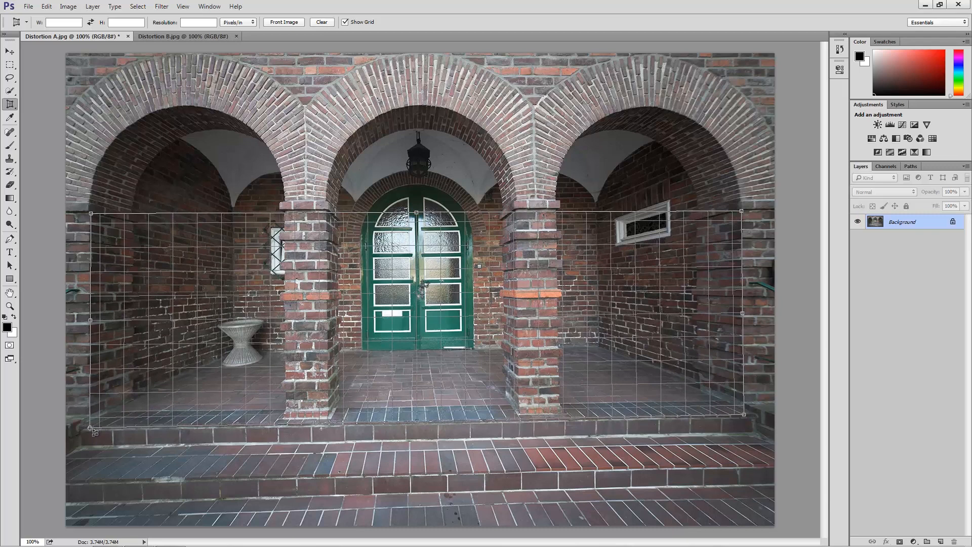
click(90, 427)
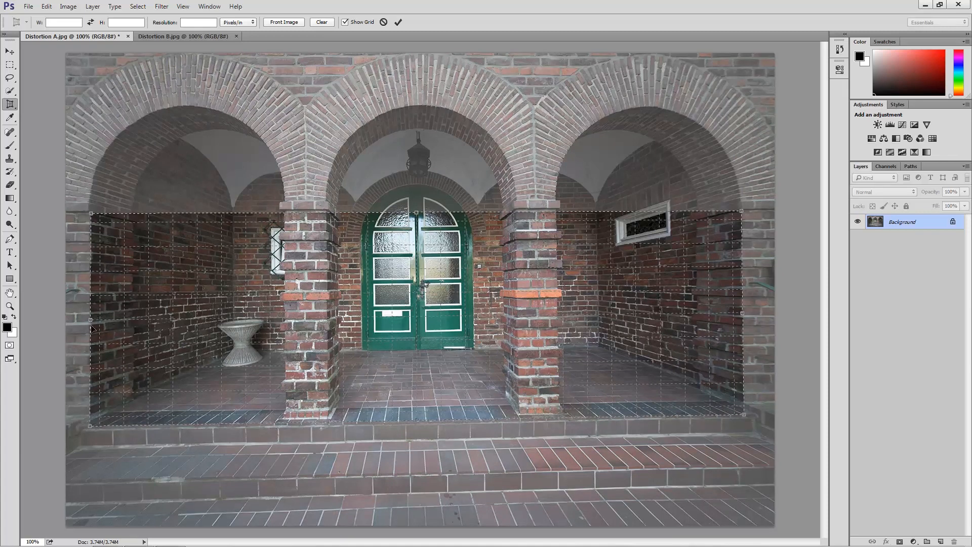
Extend the perspective crop grid on all four sides to nearly the whole photo and apply the crop.
drag(91, 322, 69, 326)
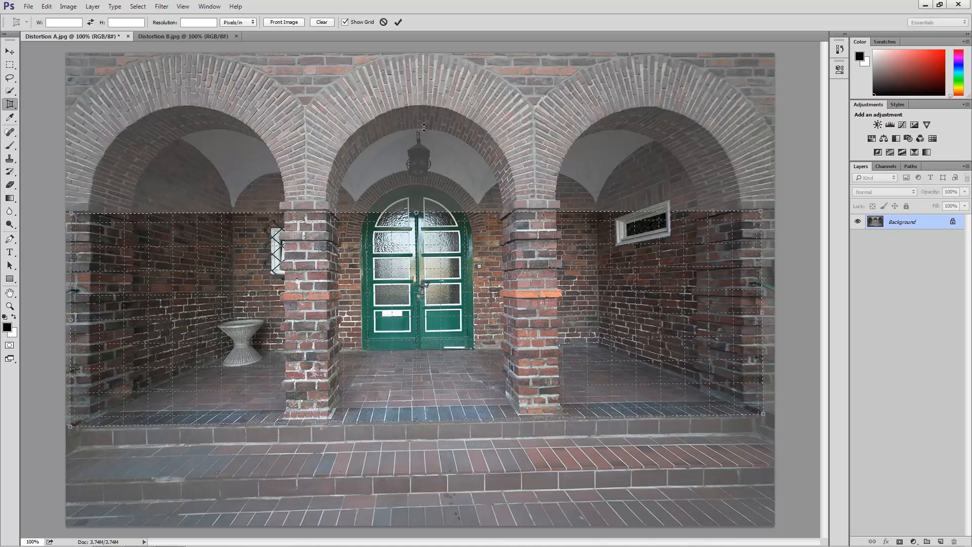
drag(414, 211, 435, 53)
drag(413, 444, 401, 514)
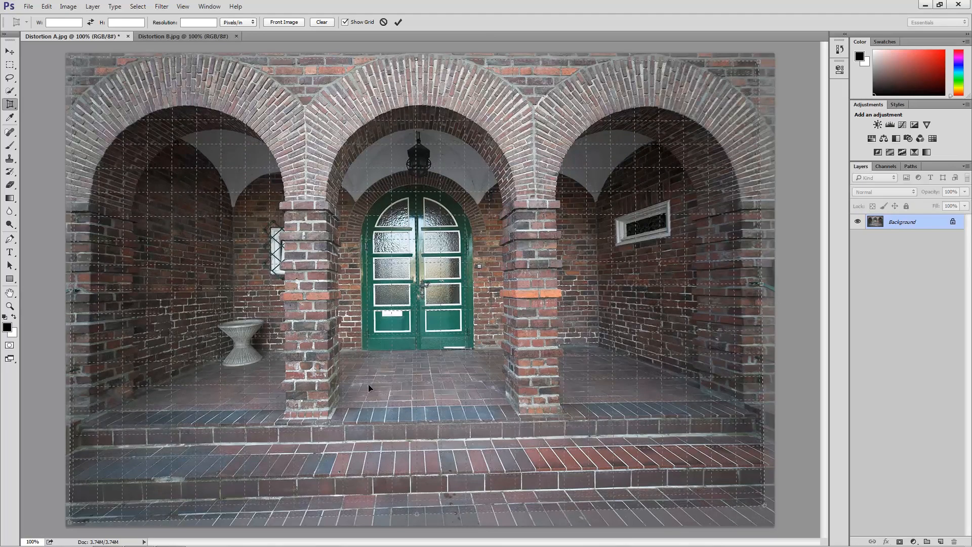
click(399, 23)
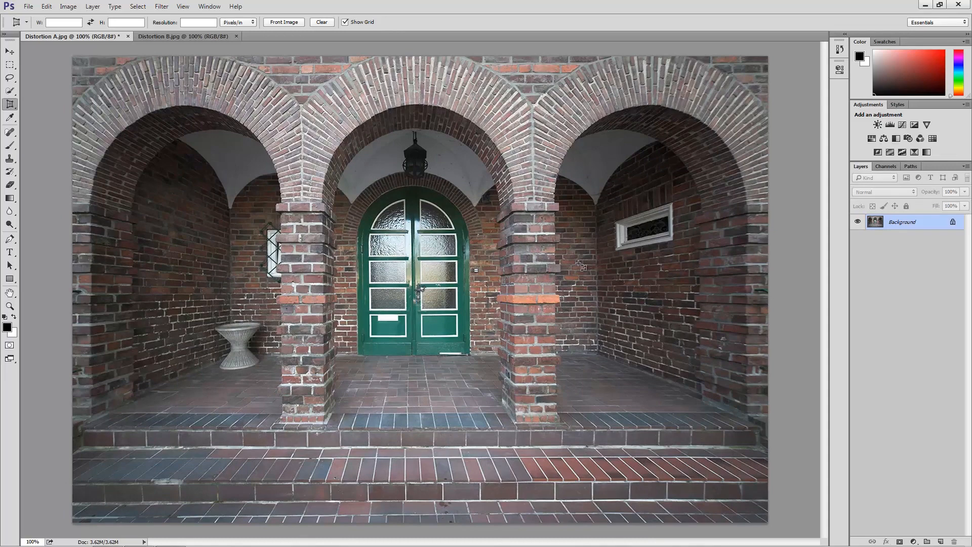
Show the guides again and move the two middle vertical guides onto the facing edges of the inner pillars.
click(182, 7)
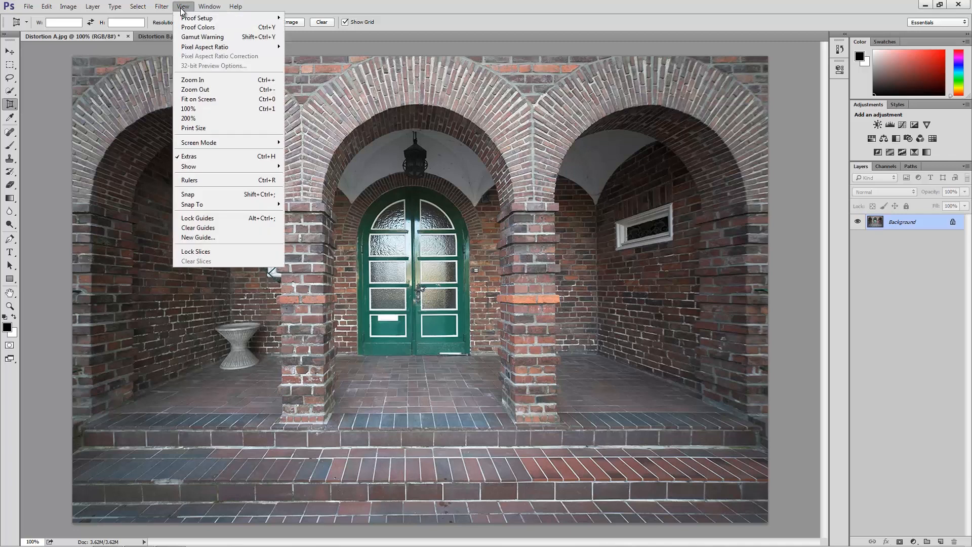
mouse_move(226, 167)
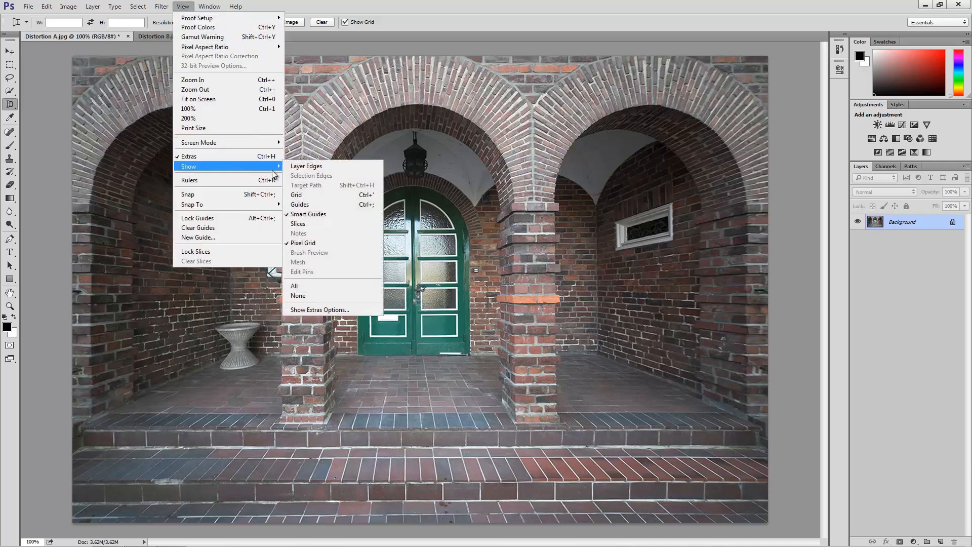
click(326, 207)
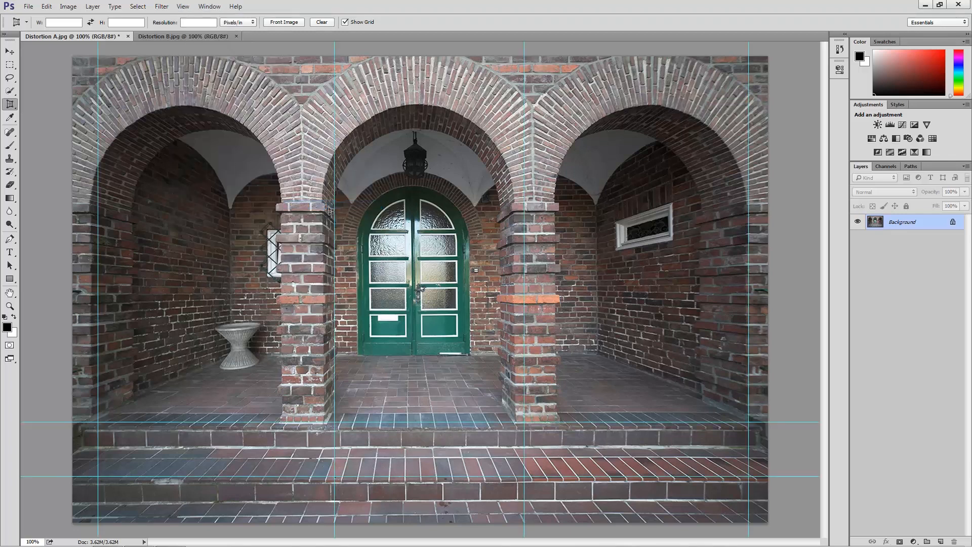
key(v)
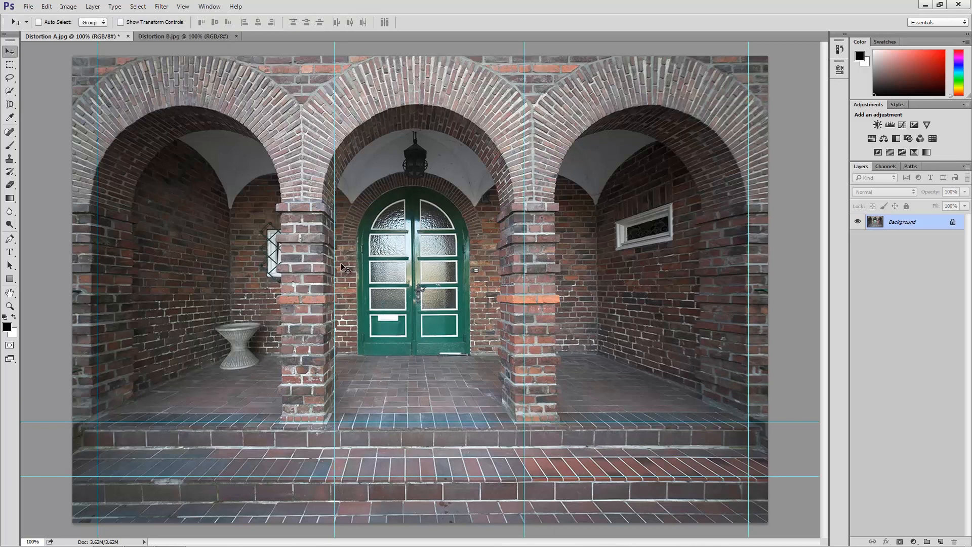
drag(337, 267, 324, 263)
drag(526, 301, 516, 299)
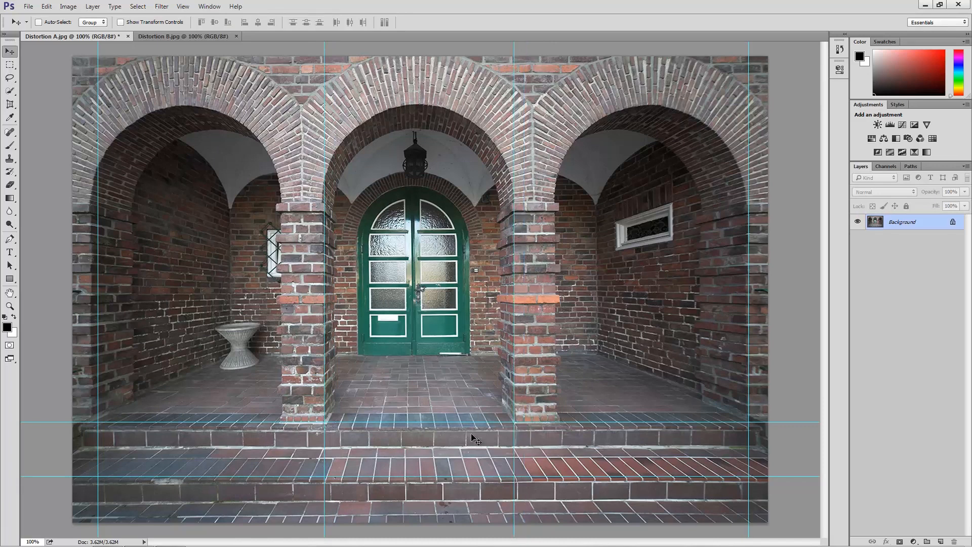
Move the two horizontal guides onto the step edges and the two outer vertical guides onto the outer pillar edges.
drag(457, 476, 456, 481)
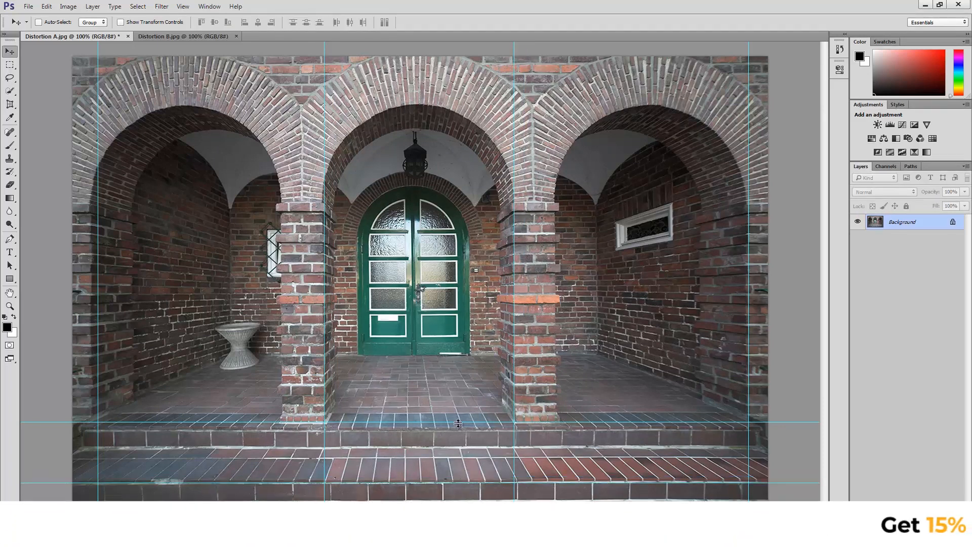
drag(456, 428, 456, 428)
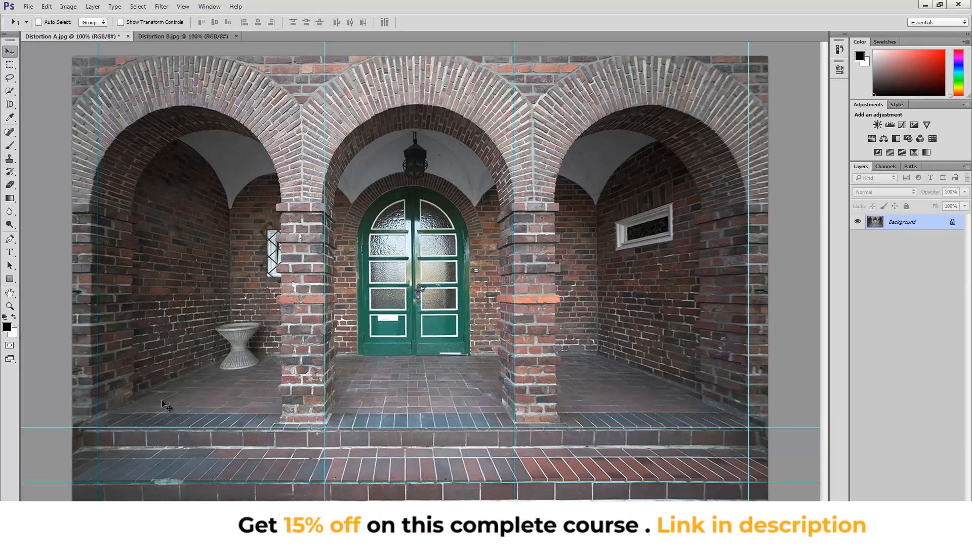
drag(99, 409, 90, 397)
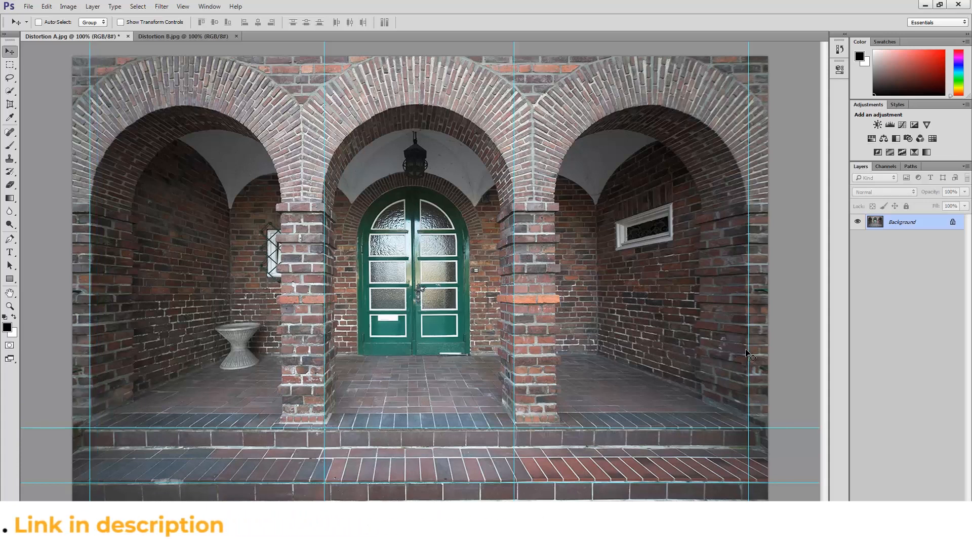
drag(748, 350, 744, 351)
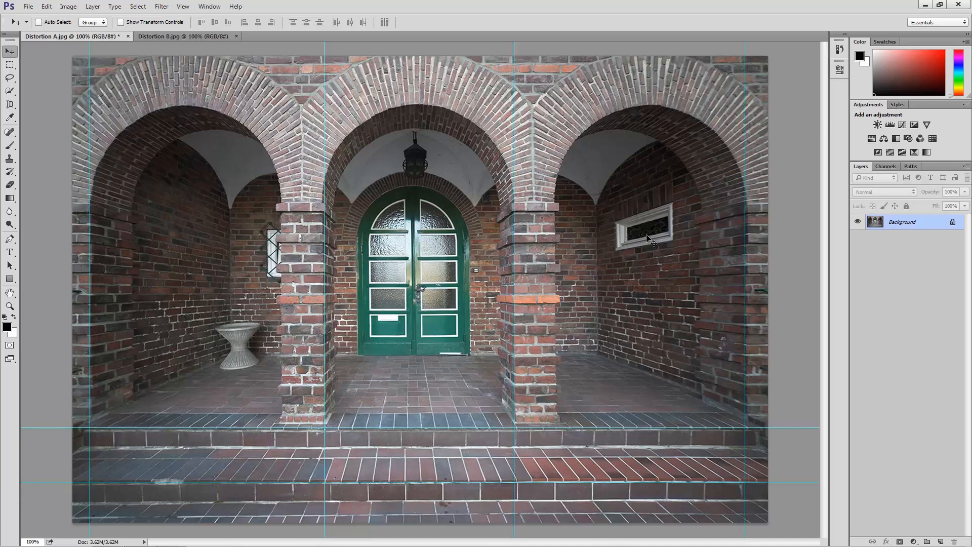
Close the Distortion A.jpg document.
click(128, 36)
click(484, 213)
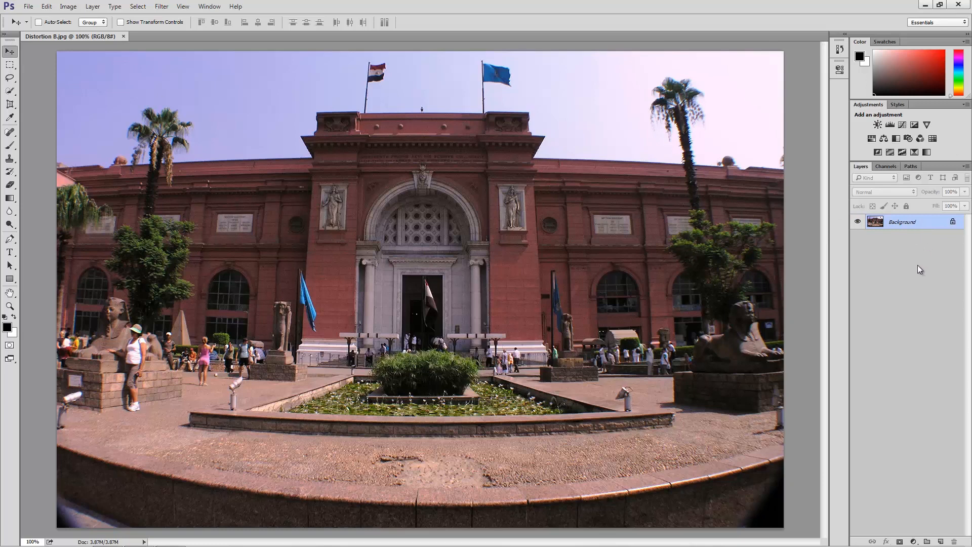
Duplicate the Background layer of Distortion B.jpg and open the Lens Correction filter on the copy.
key(ctrl+j)
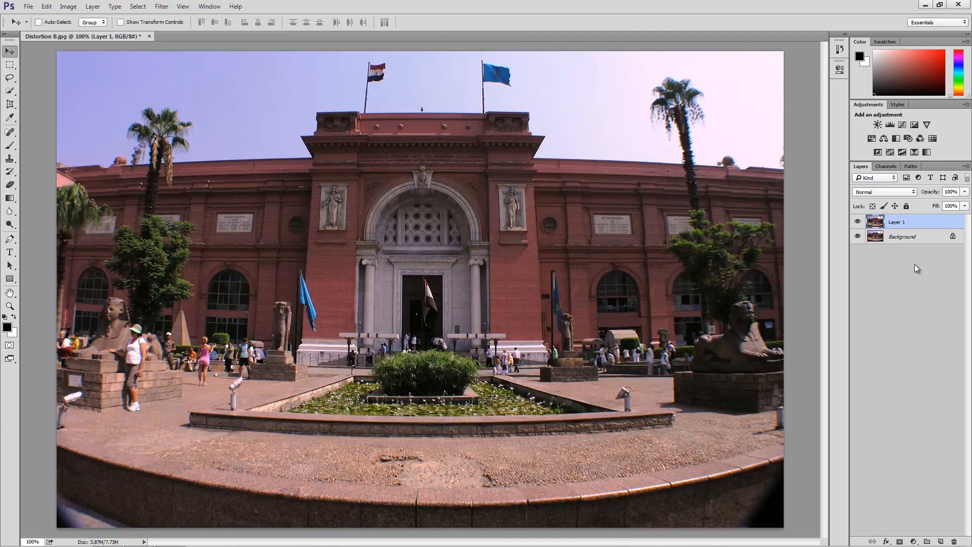
click(162, 7)
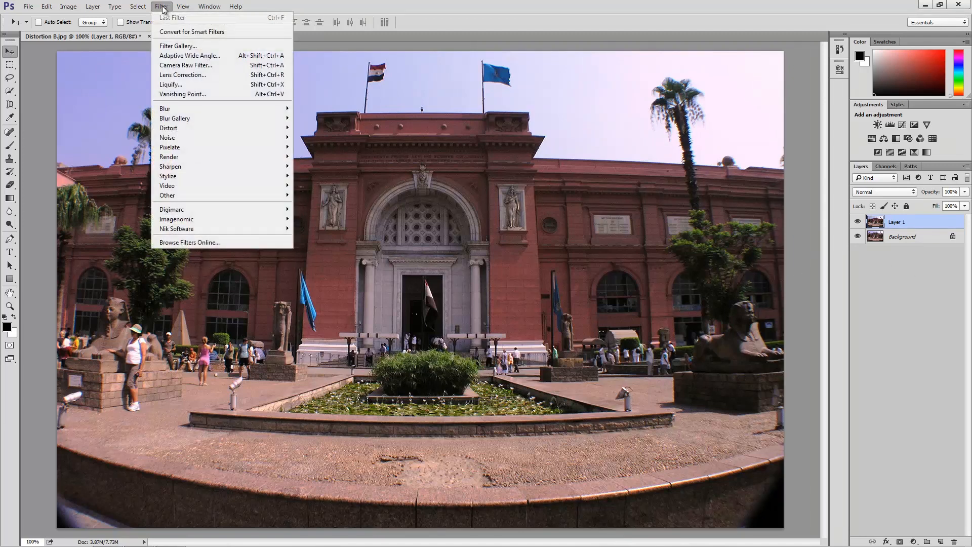
click(188, 76)
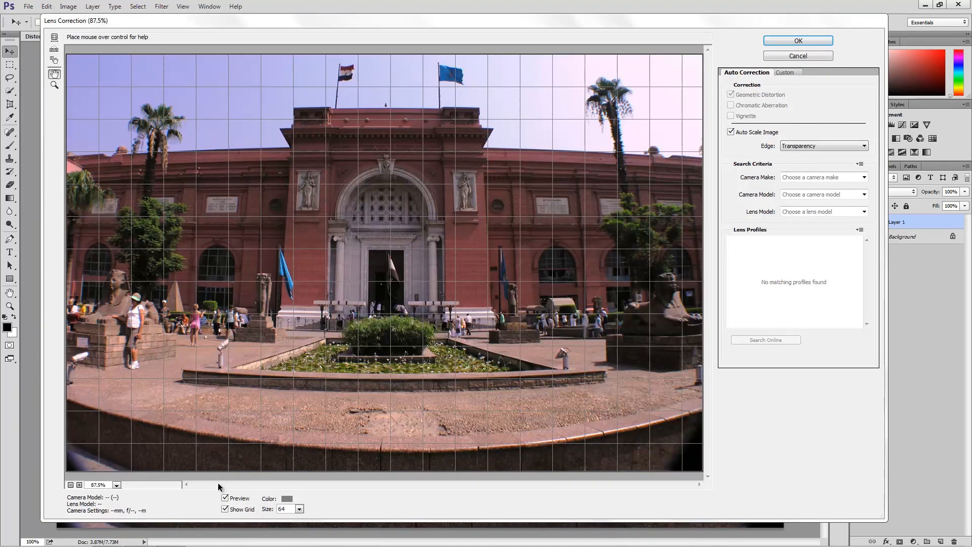
Compare the preview without and with the alignment grid, and review the camera make, camera model and lens model choices.
click(226, 509)
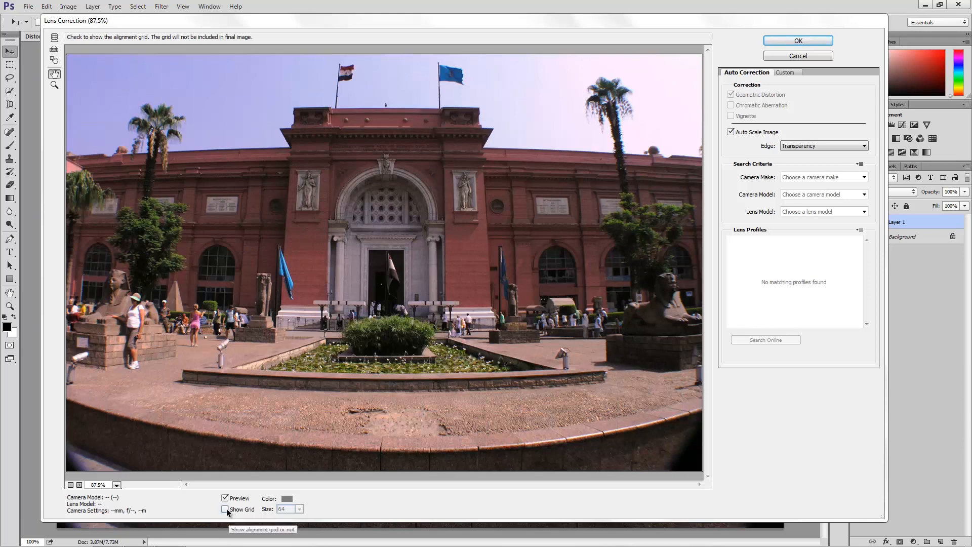
click(226, 508)
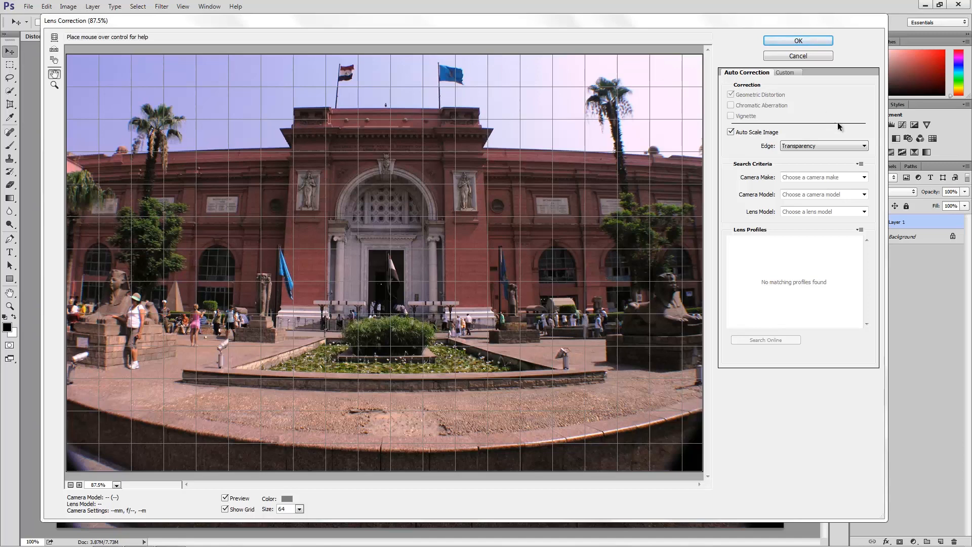
click(864, 177)
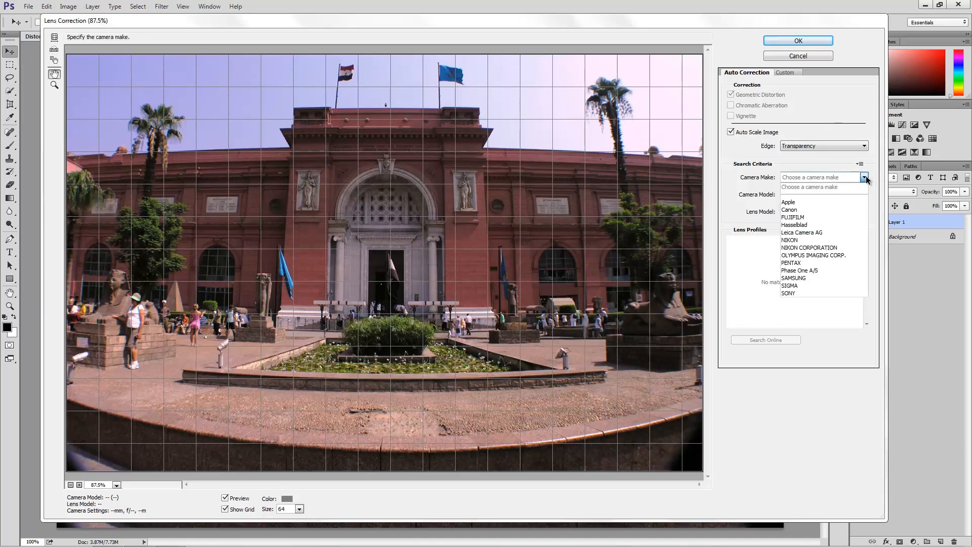
click(865, 178)
click(864, 195)
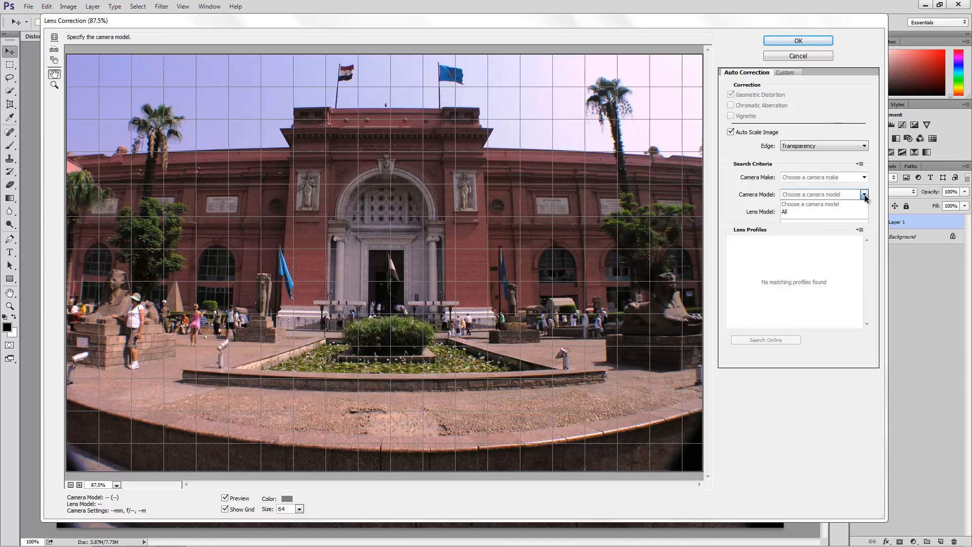
click(865, 195)
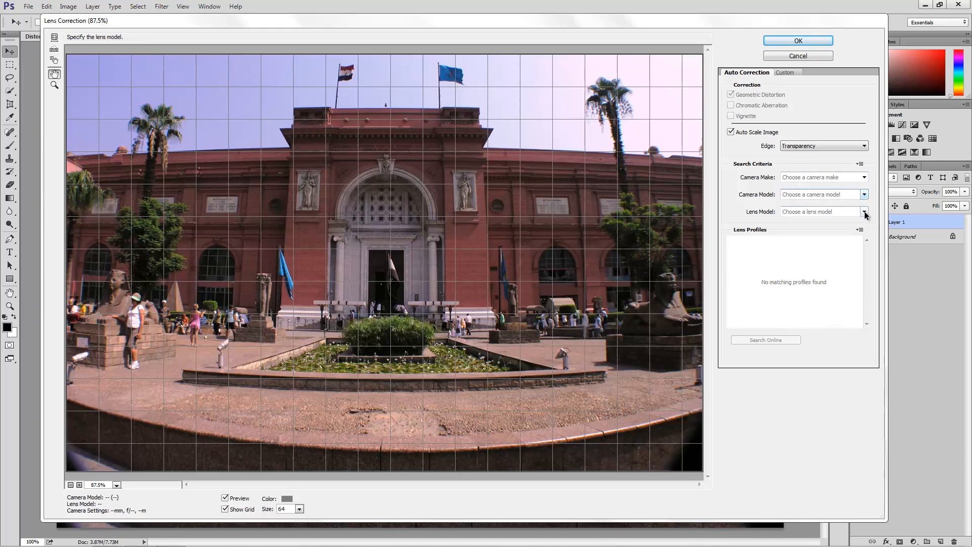
click(864, 212)
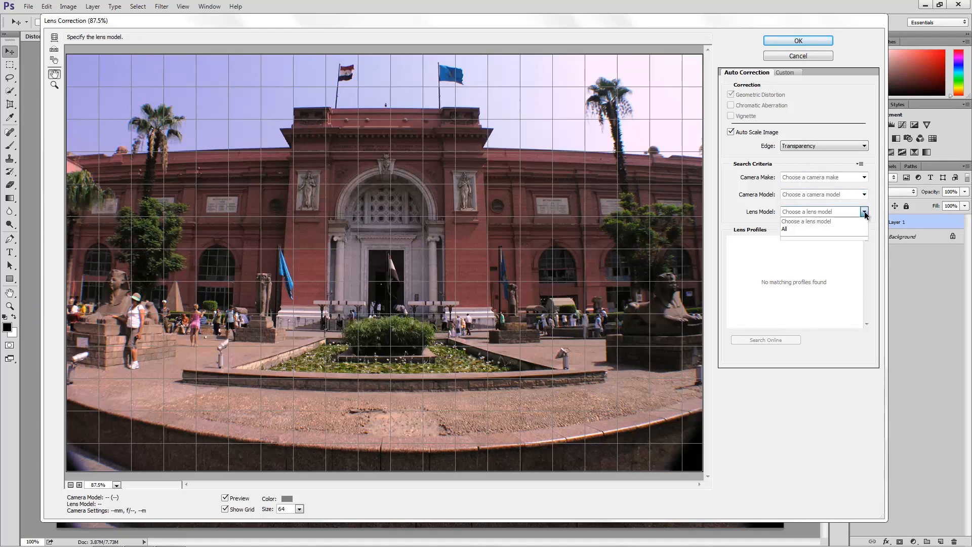
Set the custom lens correction's vertical perspective to -30 and Remove Distortion to +40.00.
click(864, 212)
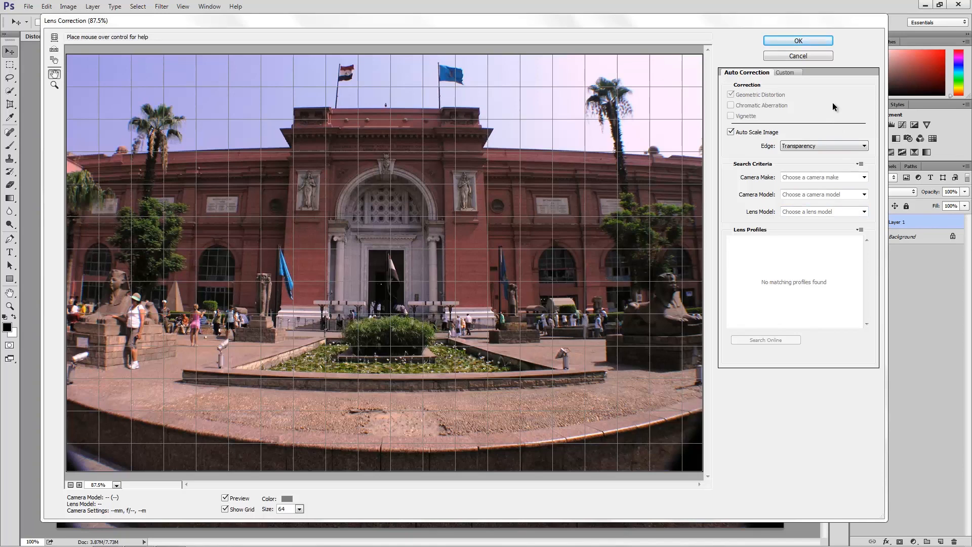
click(784, 72)
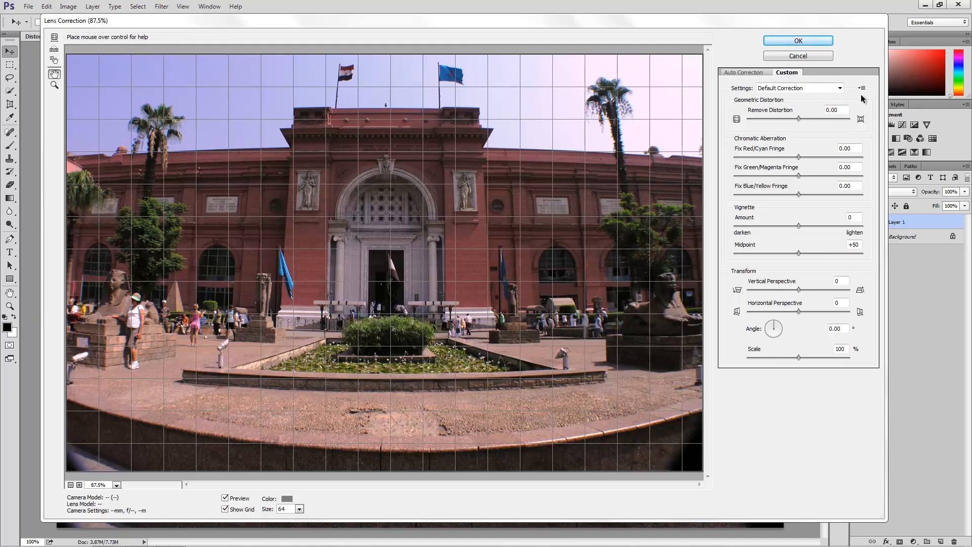
click(799, 290)
drag(799, 290, 796, 293)
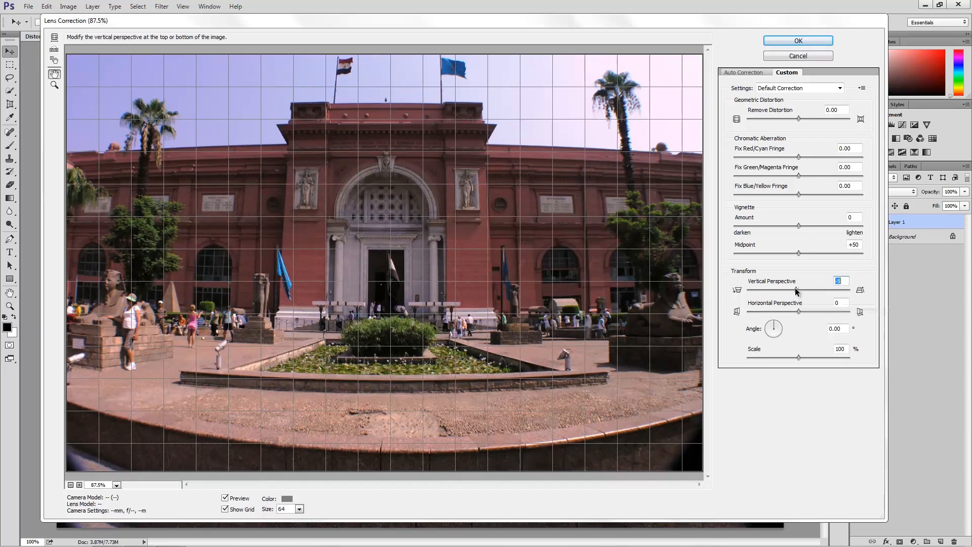
drag(796, 290, 782, 289)
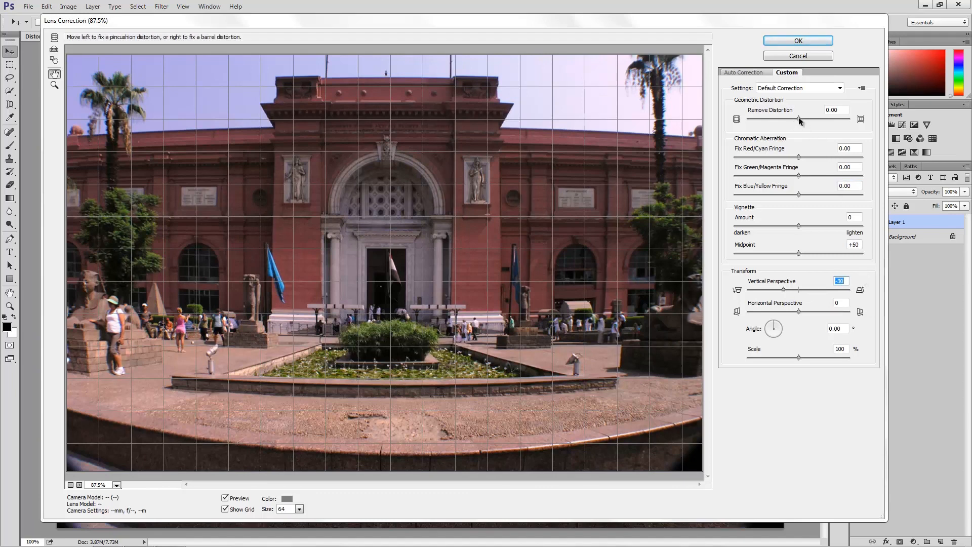
drag(798, 118, 802, 121)
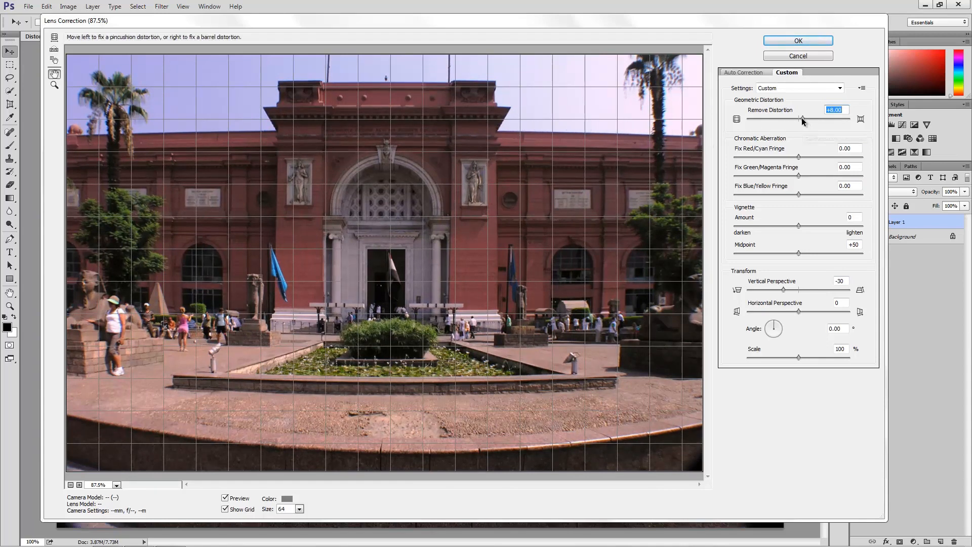
drag(801, 118, 818, 123)
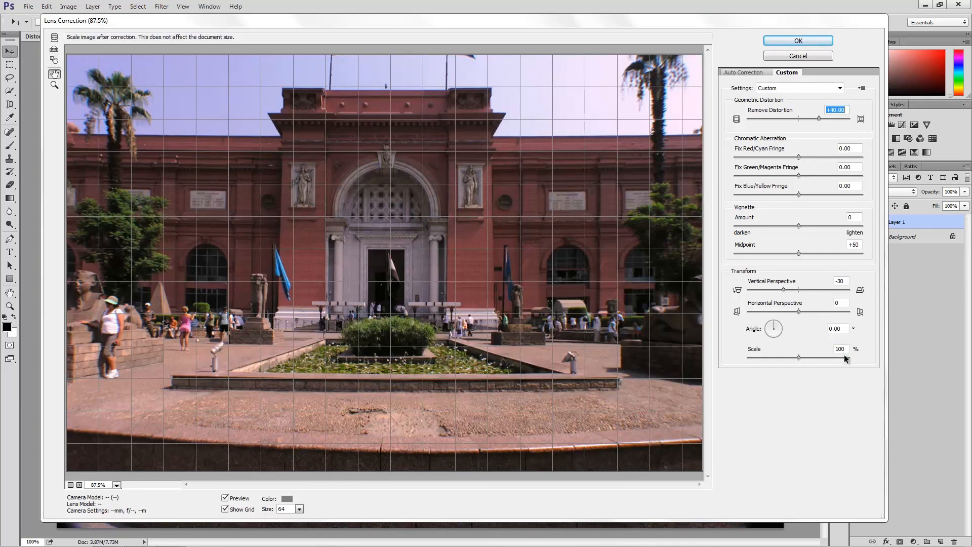
Set the correction scale to 90% and apply the Lens Correction filter.
drag(799, 357, 774, 361)
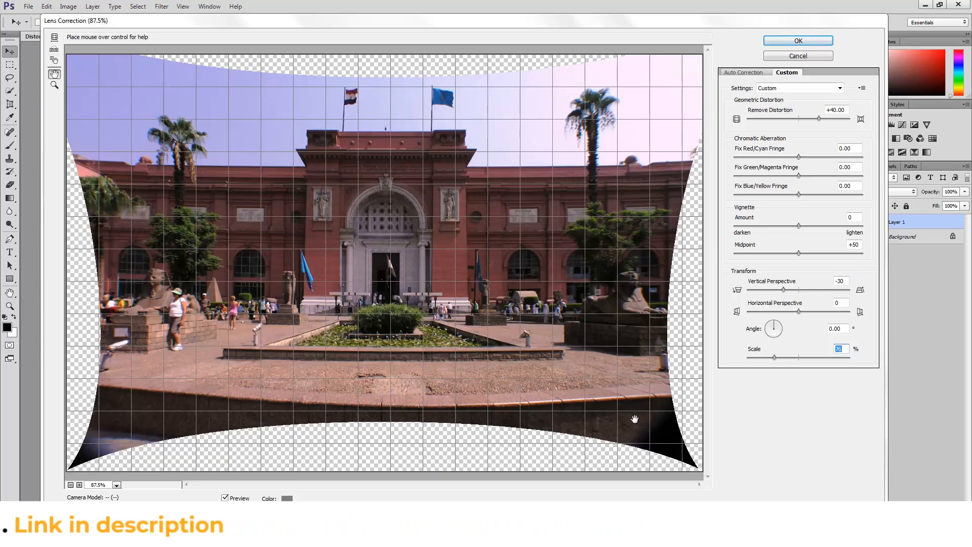
text(90)
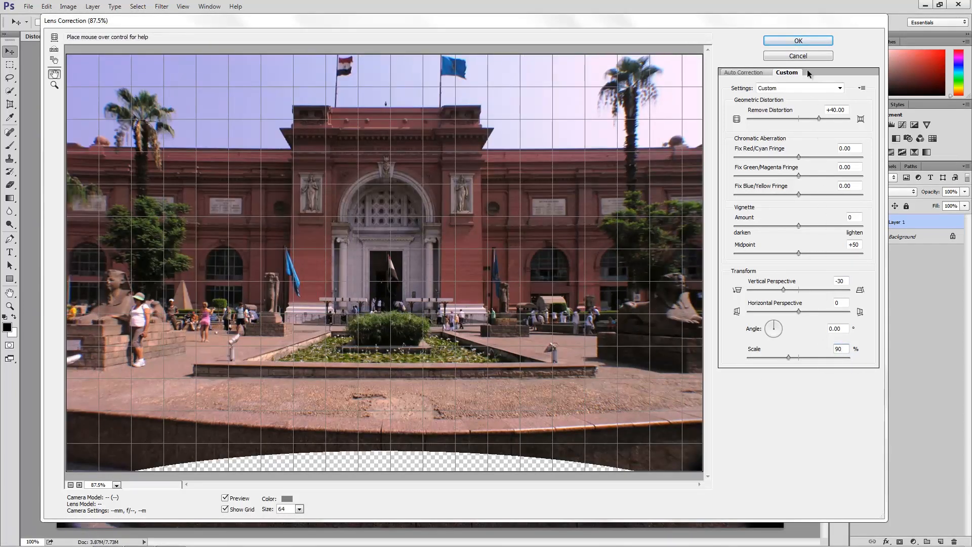
click(802, 41)
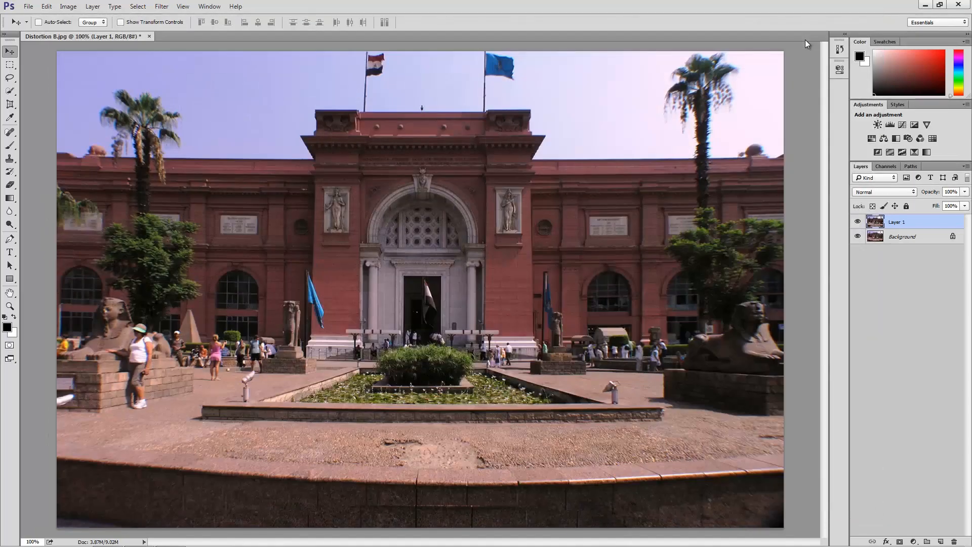
Compare the corrected Layer 1 with the original photo by toggling the layer's visibility.
click(857, 221)
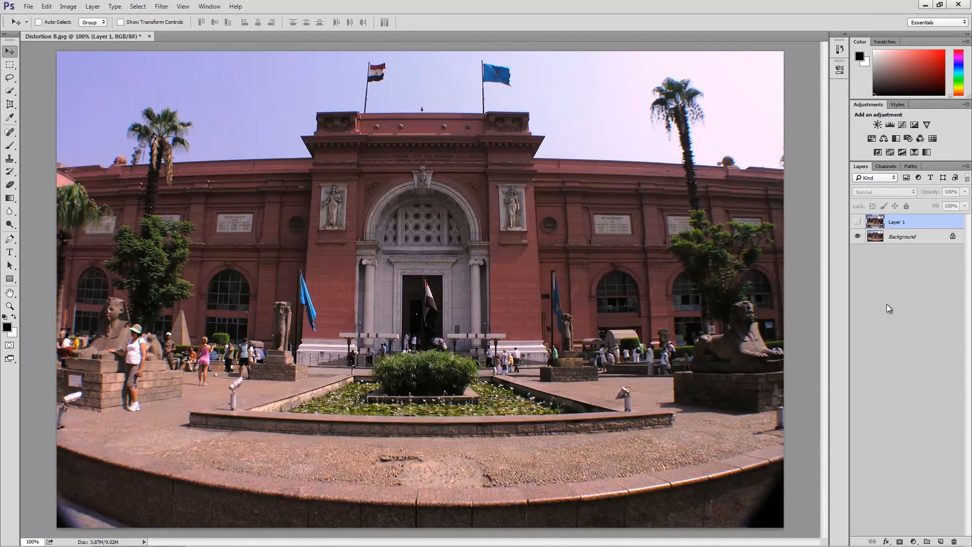
click(857, 222)
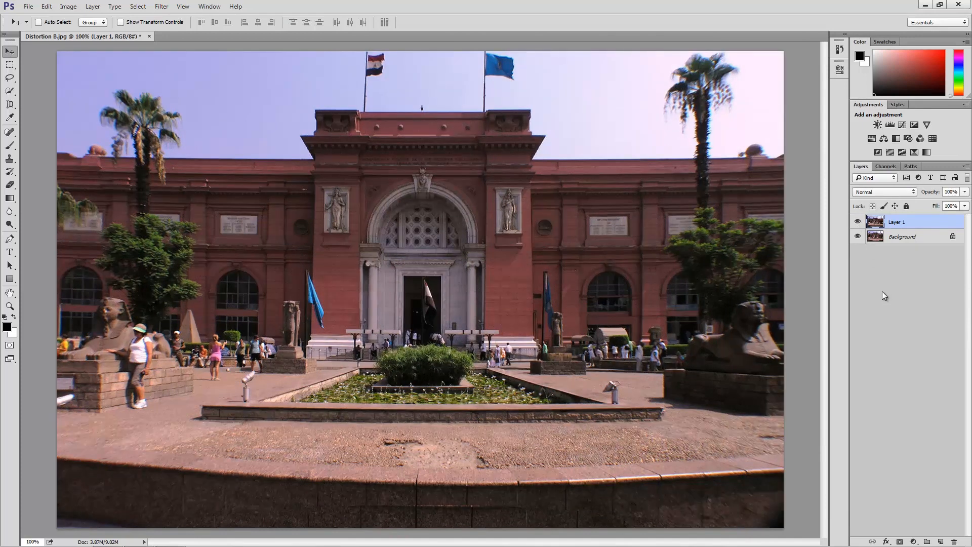
click(857, 221)
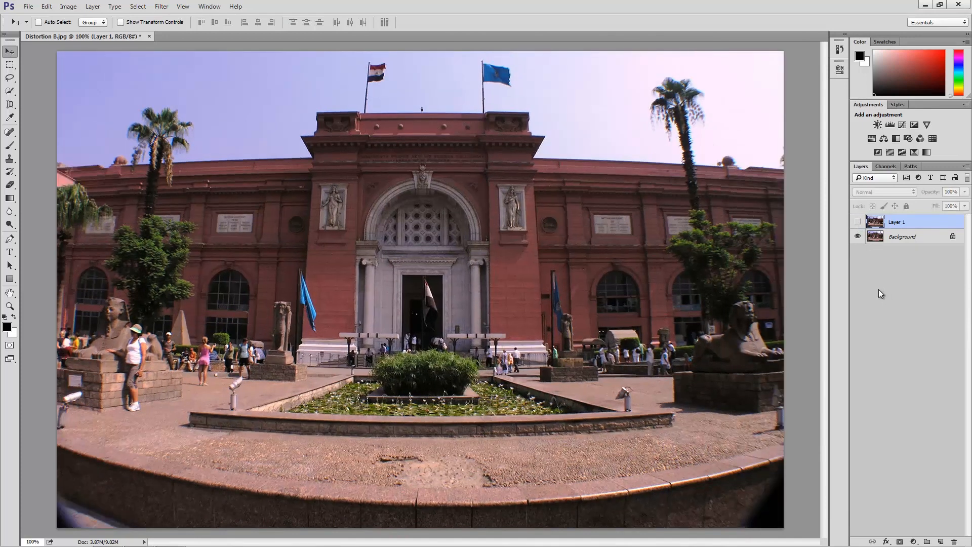
click(857, 222)
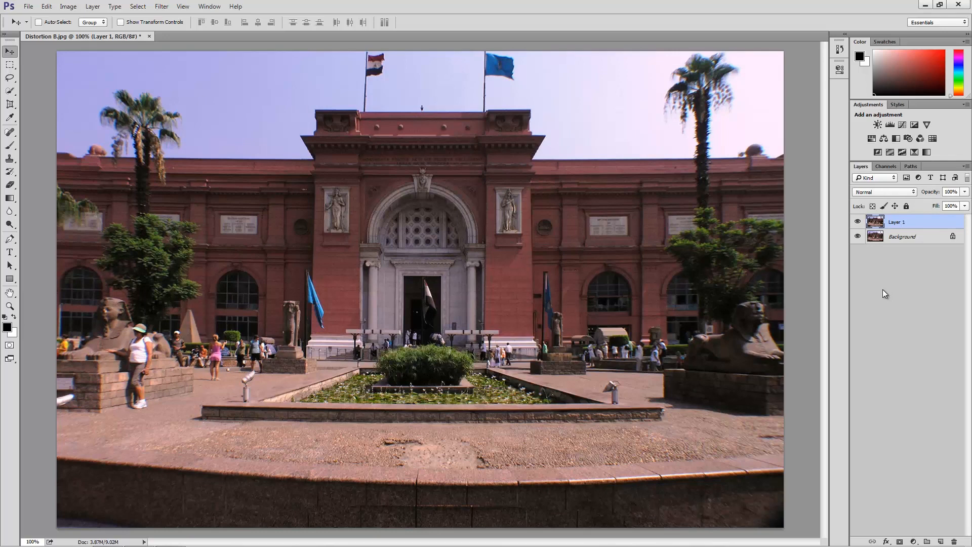
Rename the Background layer as Original and Layer 1 as Lens Correct.
double_click(902, 237)
text(Or)
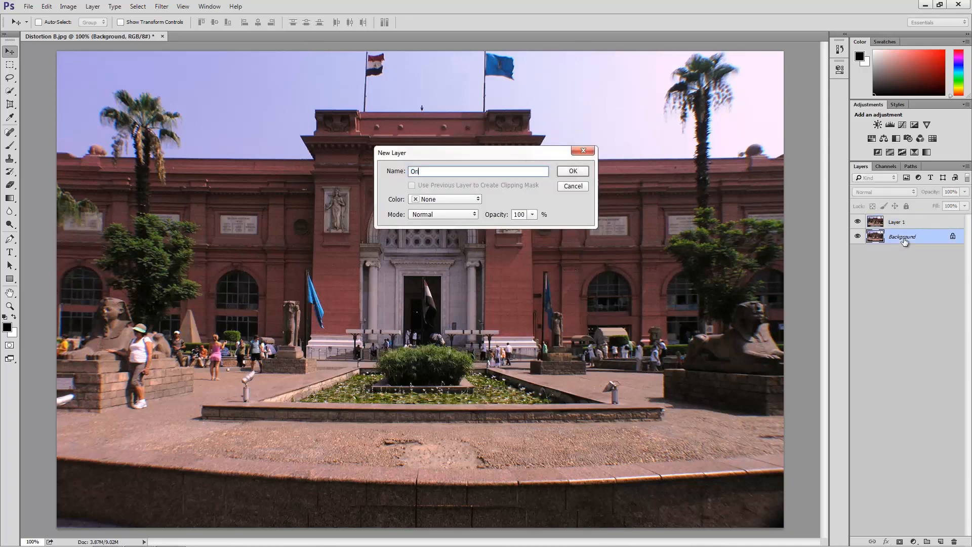
text(iginal)
key(Return)
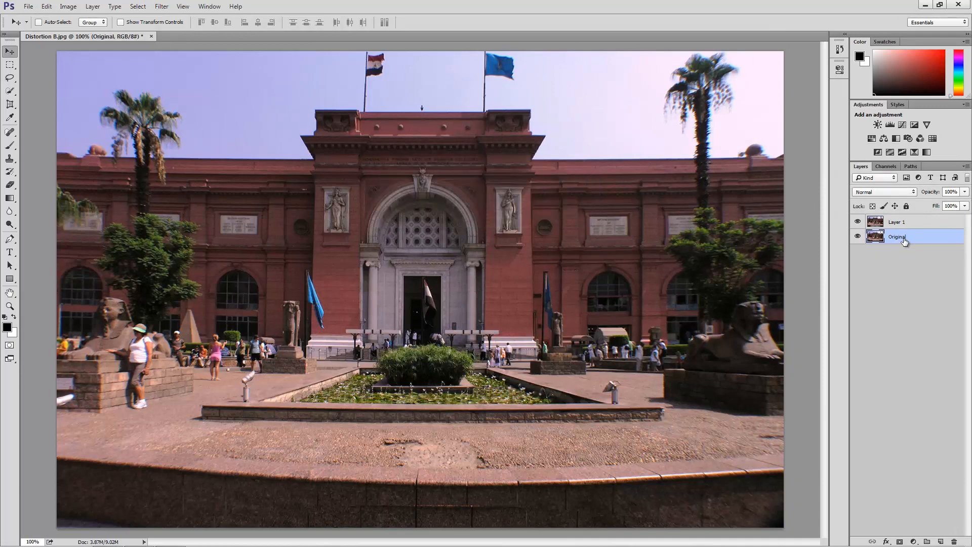
double_click(902, 221)
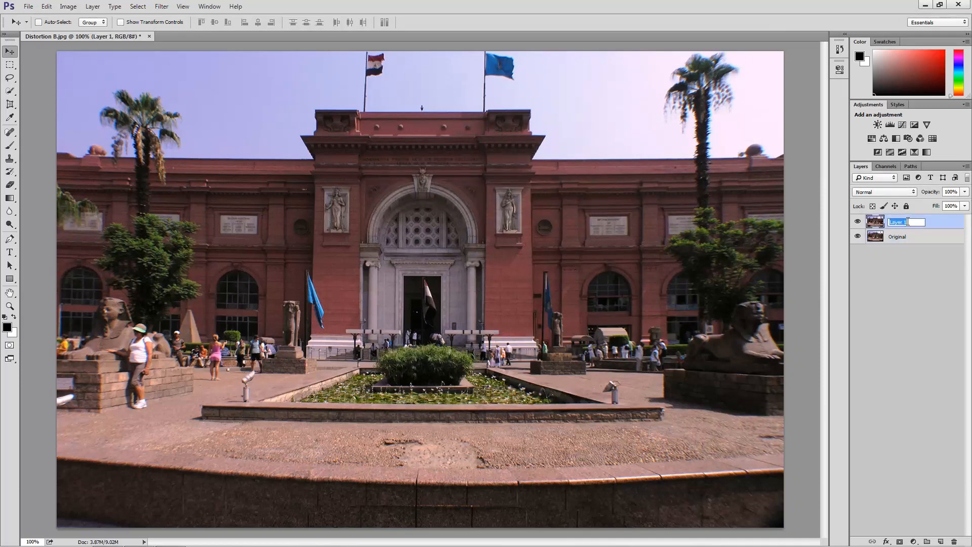
text(Lens Correct)
key(Return)
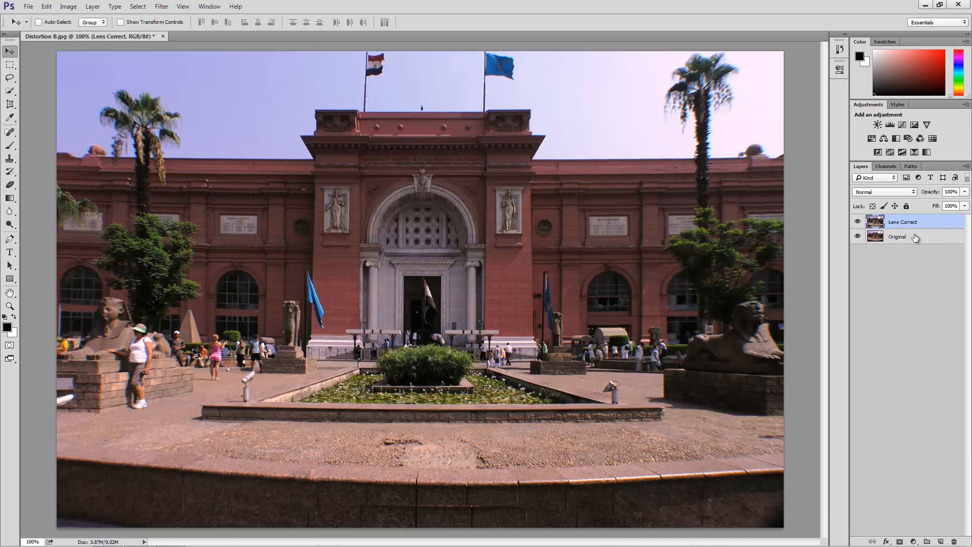
Duplicate the Original layer and move the copy above the Lens Correct layer.
key(alt+bracketleft)
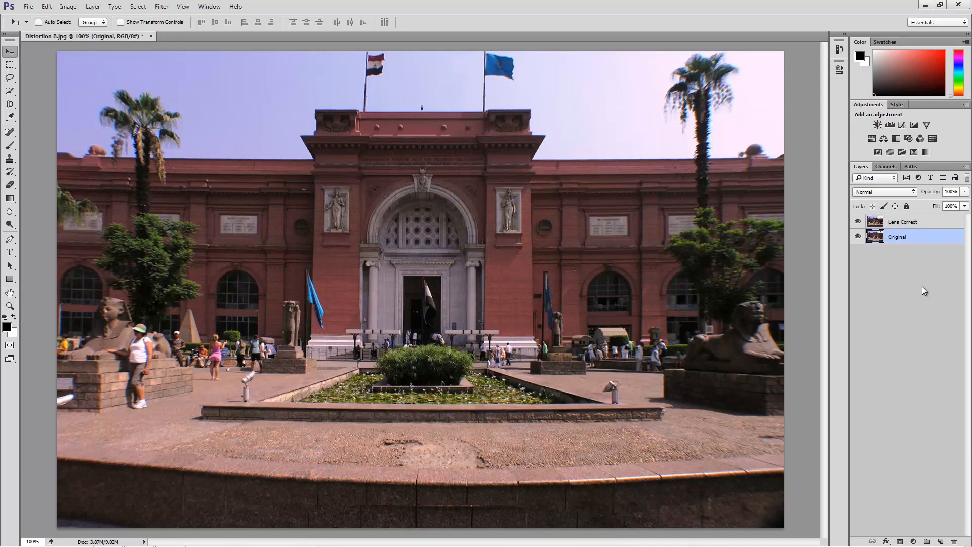
key(ctrl+j)
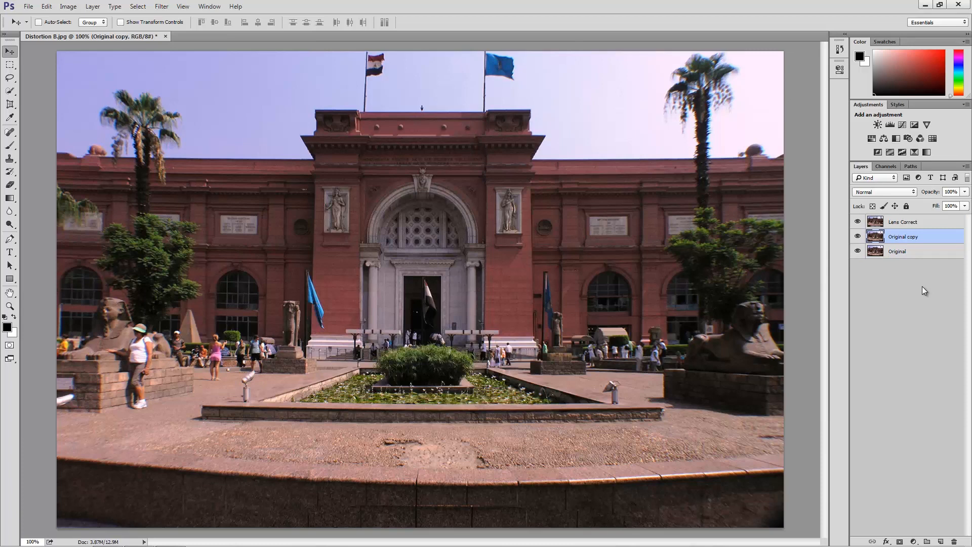
drag(922, 240, 916, 215)
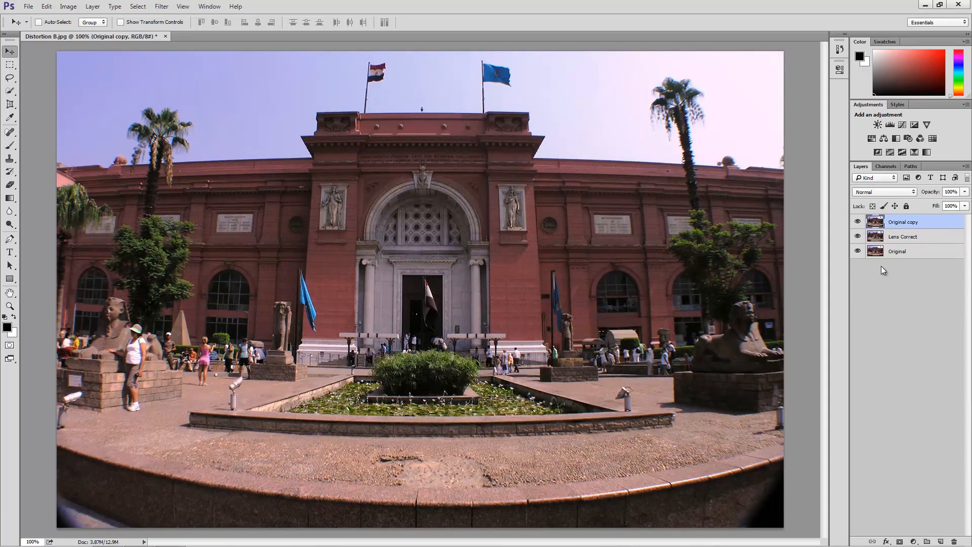
Open the Adaptive Wide Angle filter on the Original copy layer with the correction type Fisheye.
click(161, 6)
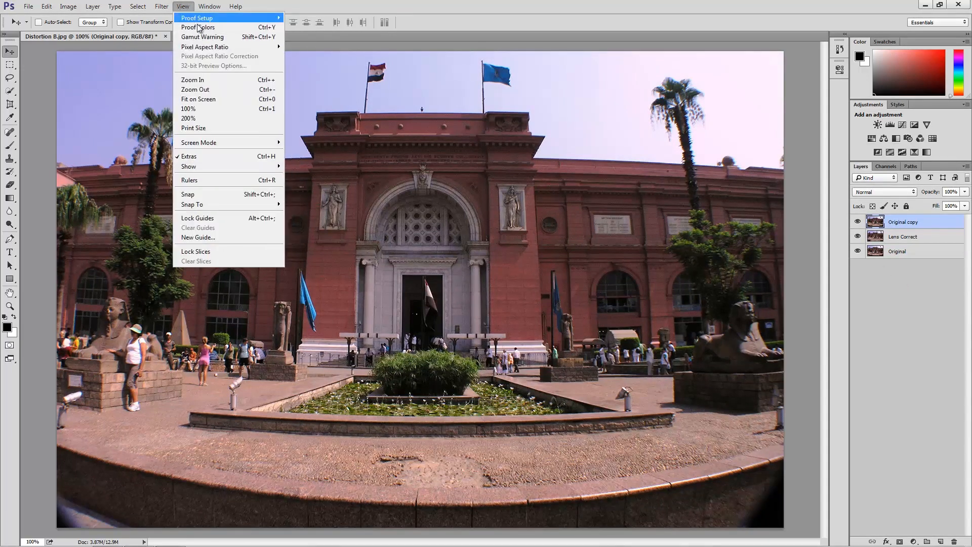
click(162, 7)
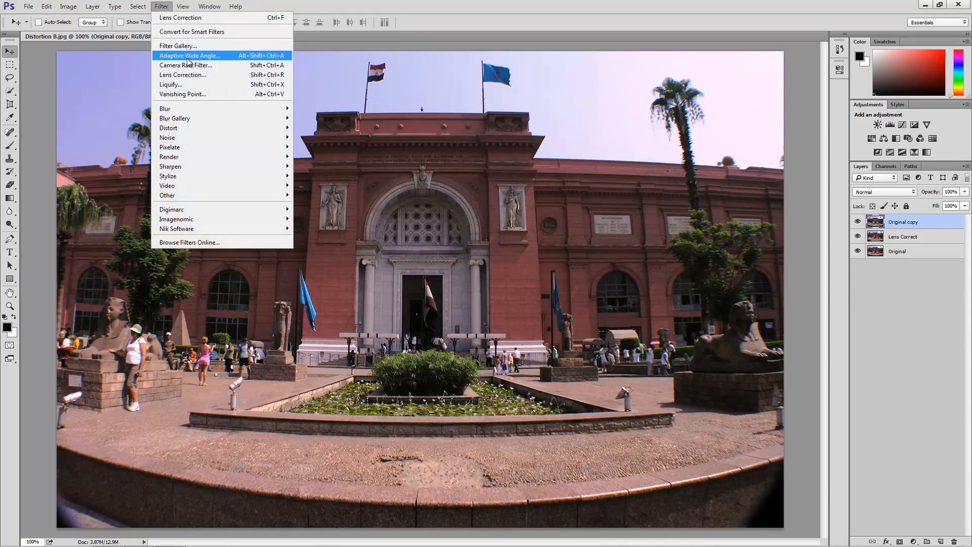
click(188, 59)
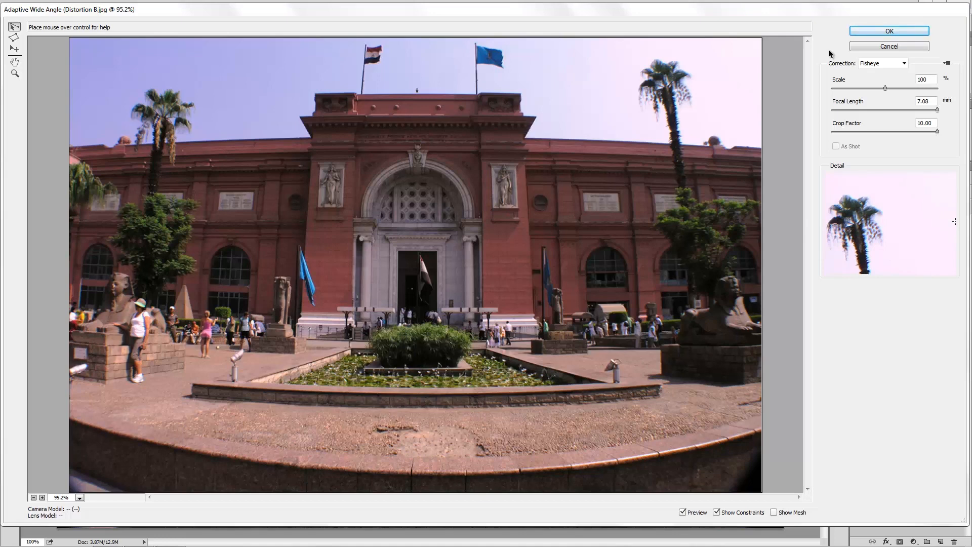
click(865, 62)
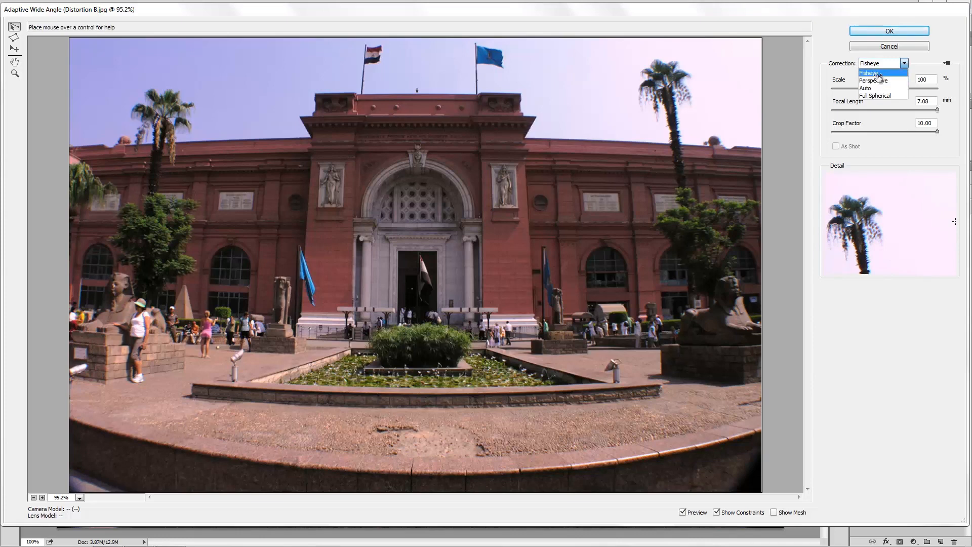
click(877, 73)
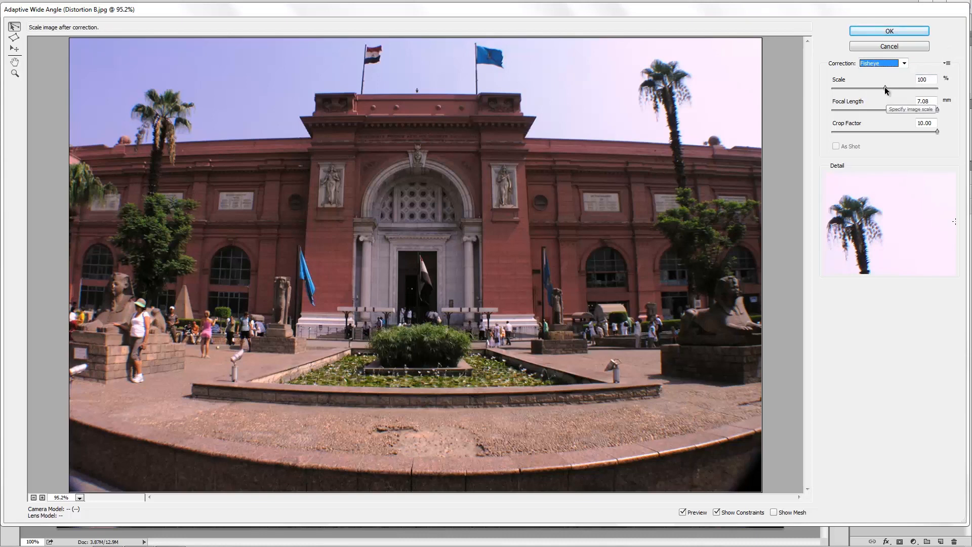
Set the Adaptive Wide Angle scale to 86% and the focal length to 3.01 mm.
drag(885, 86, 868, 89)
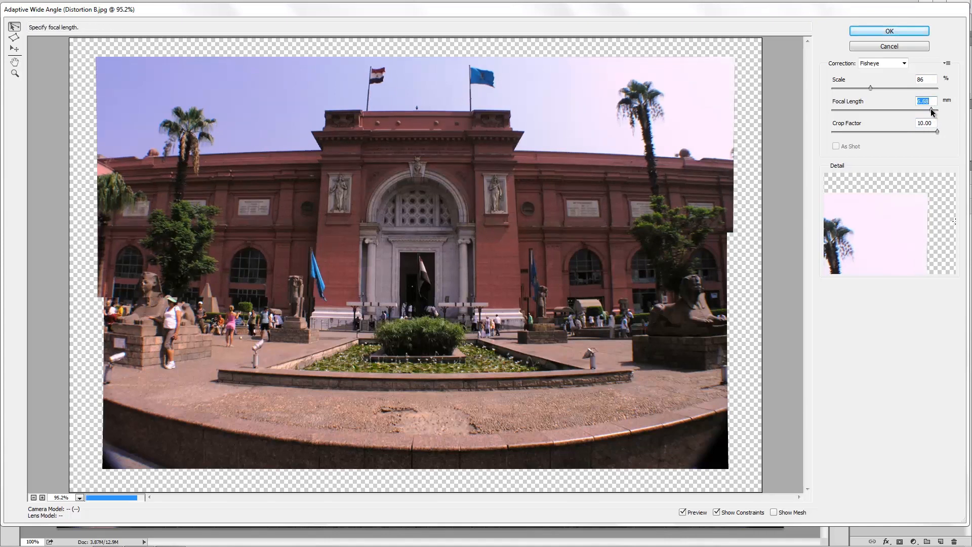
drag(930, 110, 920, 110)
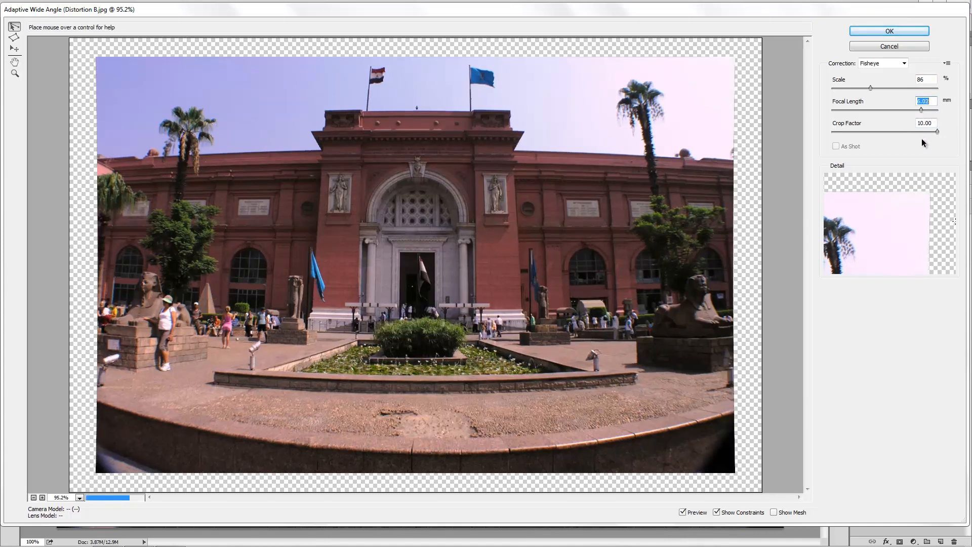
drag(922, 111, 875, 115)
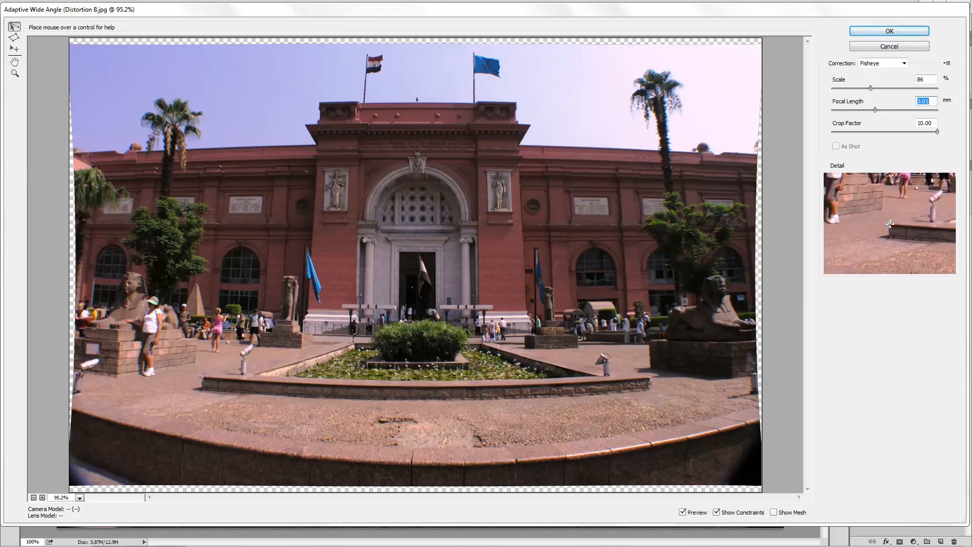
Draw a constraint along the full front edge of the flower bed, adjust its midpoint and set its orientation to Horizontal.
click(202, 376)
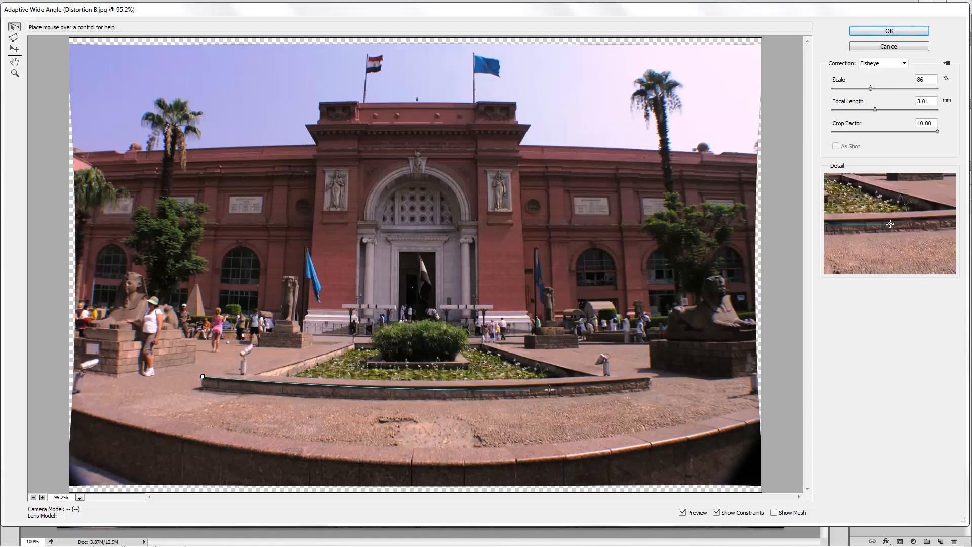
click(650, 378)
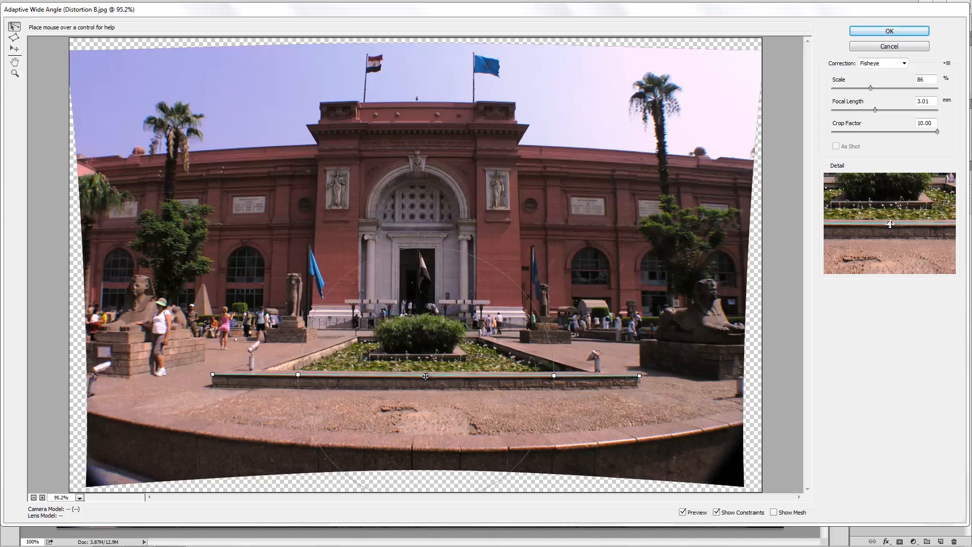
drag(424, 376, 425, 377)
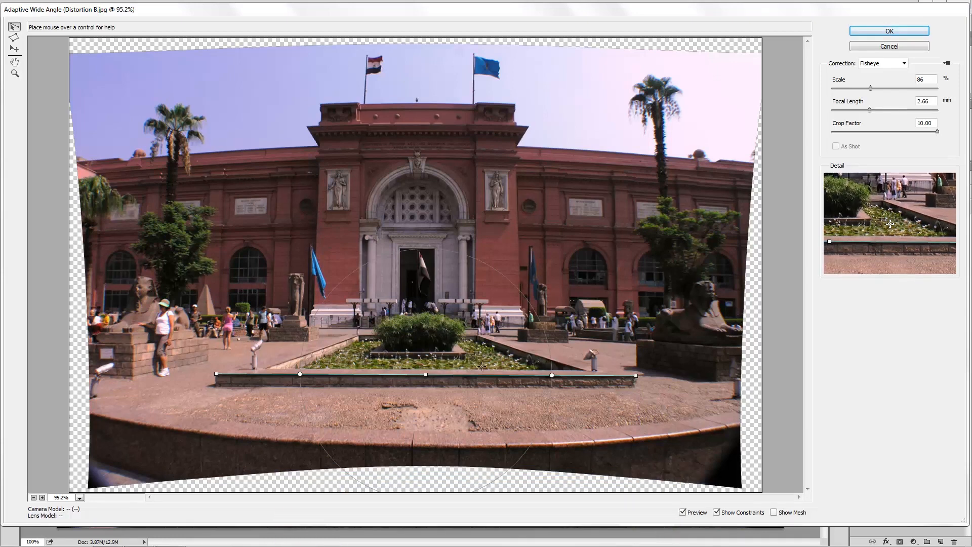
right_click(478, 375)
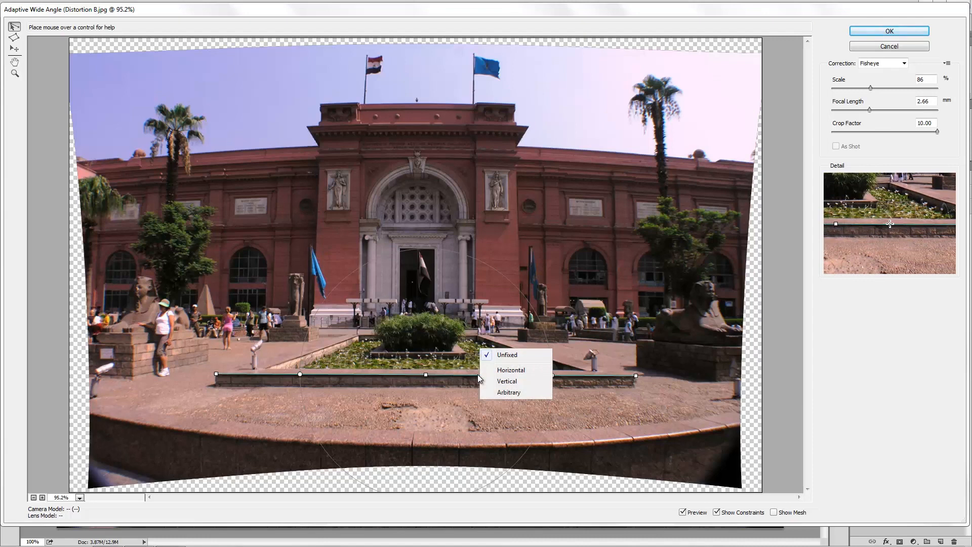
click(511, 370)
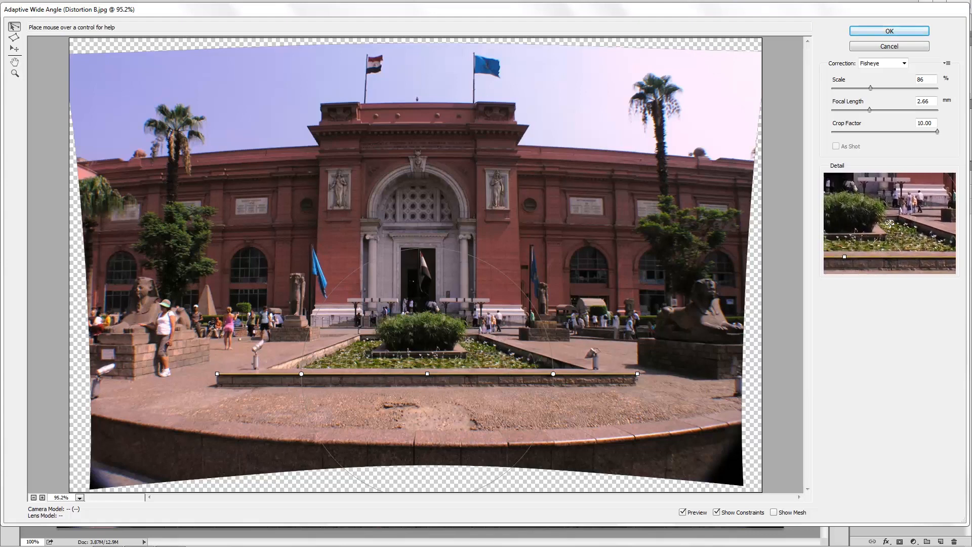
Draw a second horizontal constraint along the stone base beneath the central bush.
click(371, 351)
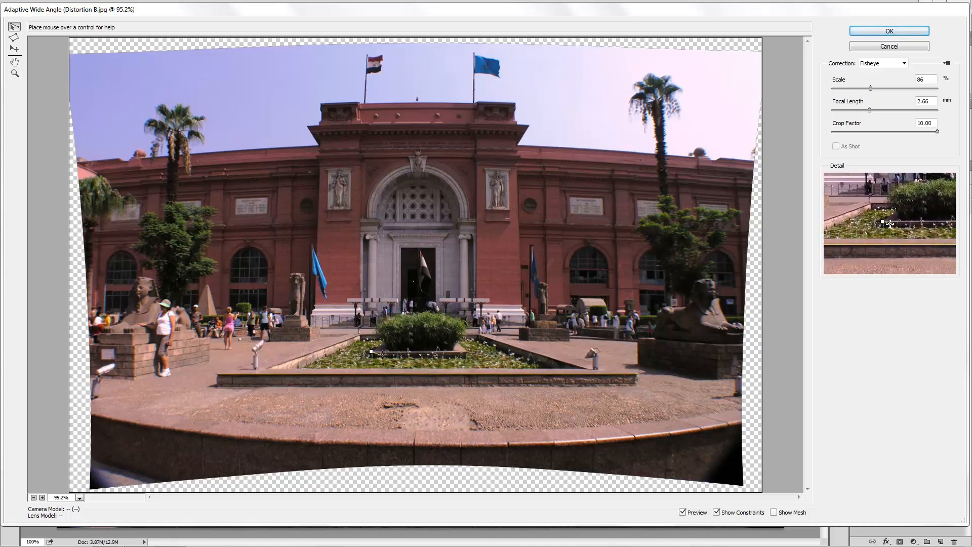
click(465, 350)
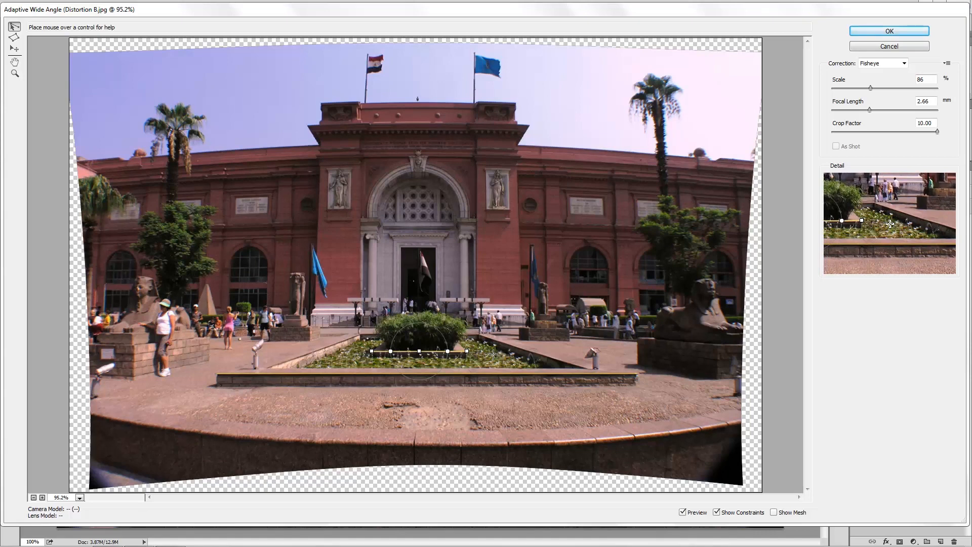
Draw four vertical constraints on the central entrance block, along its two outer edges and the inner edges of its two side piers.
click(521, 304)
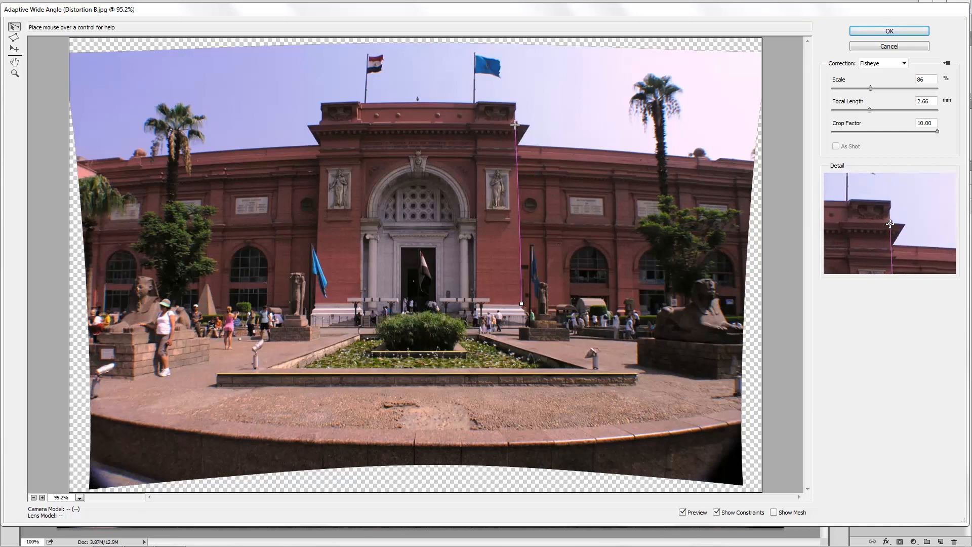
click(515, 124)
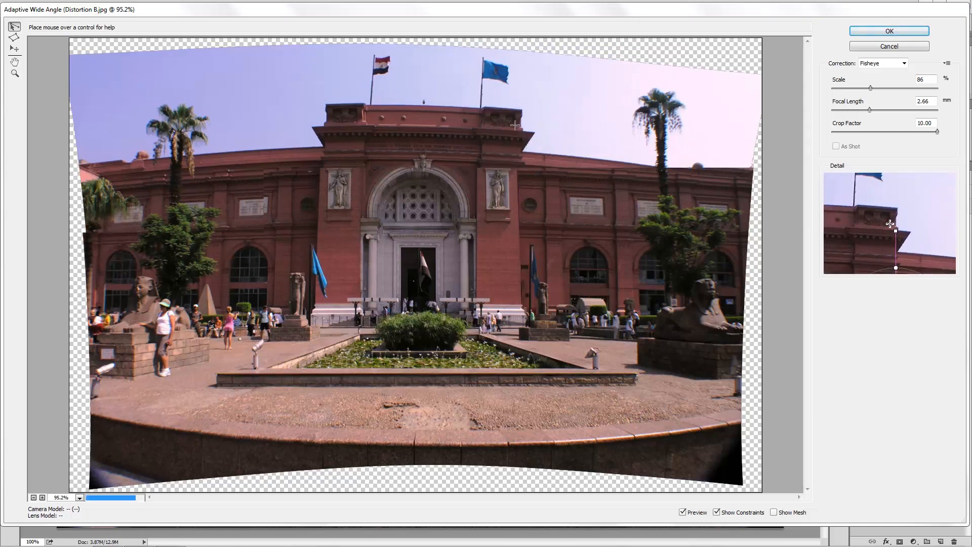
click(477, 301)
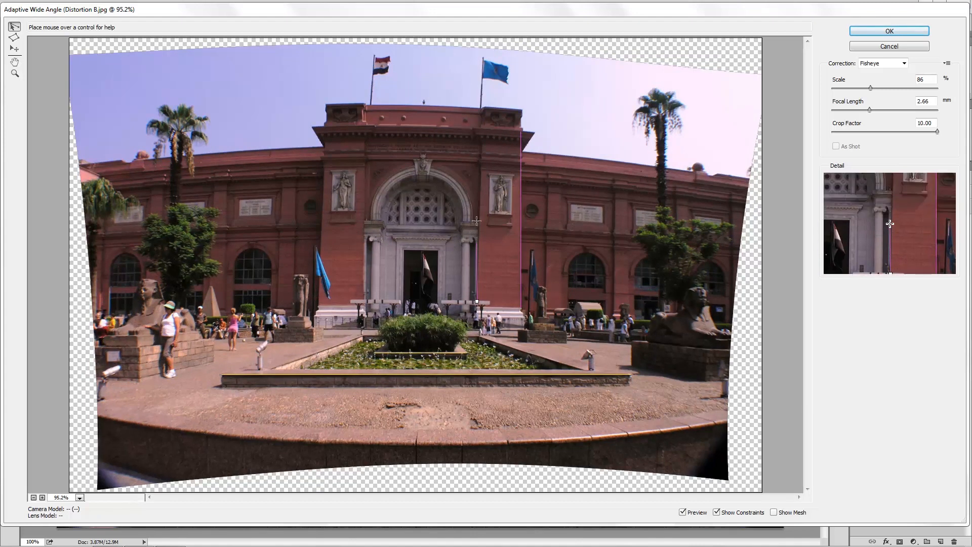
click(483, 105)
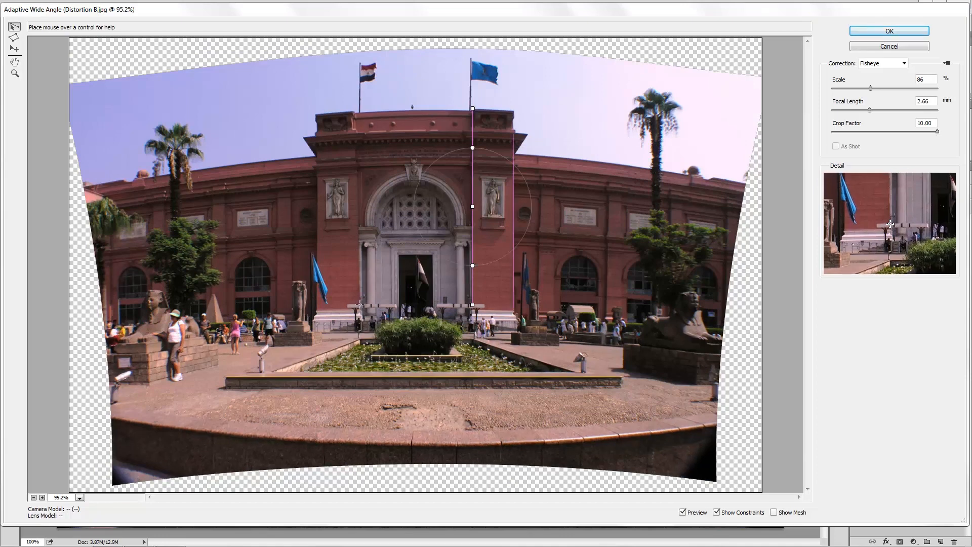
click(360, 304)
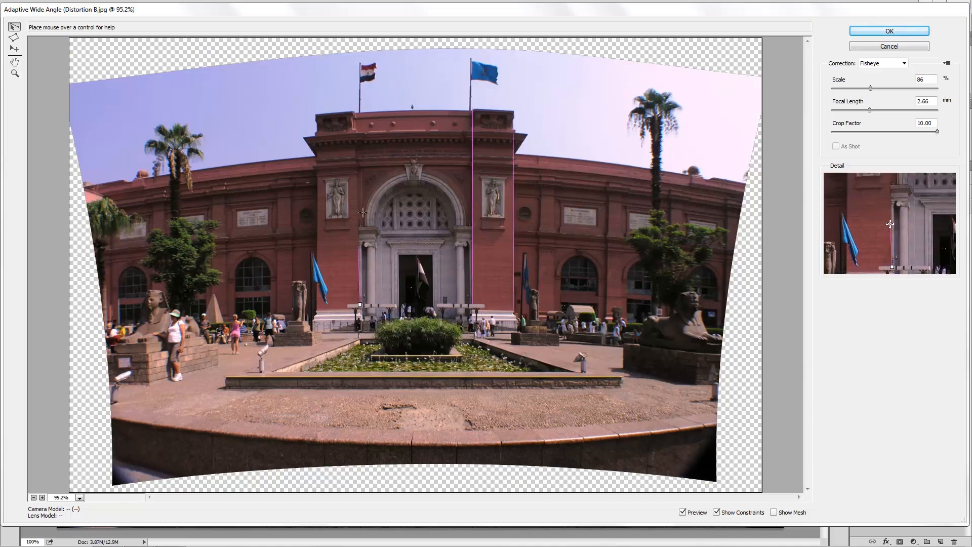
click(357, 110)
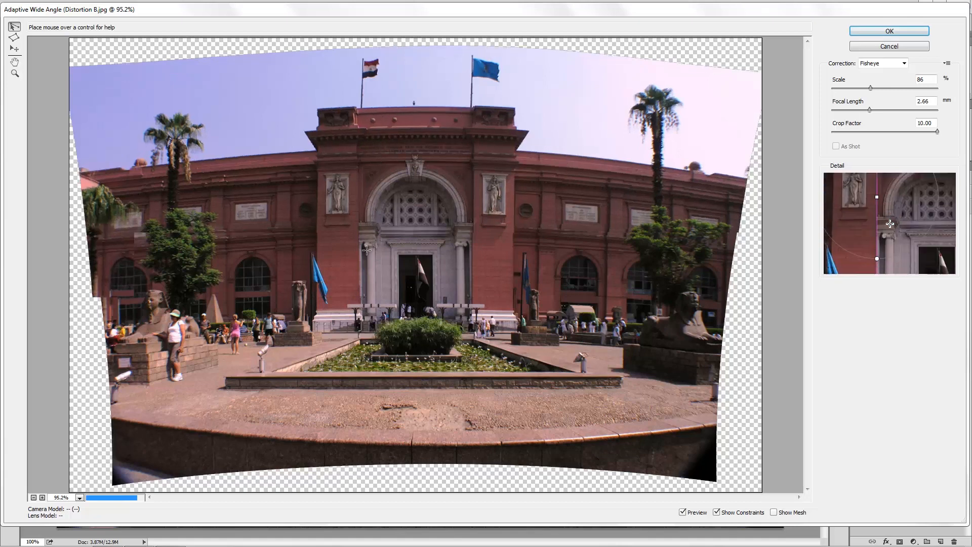
click(314, 308)
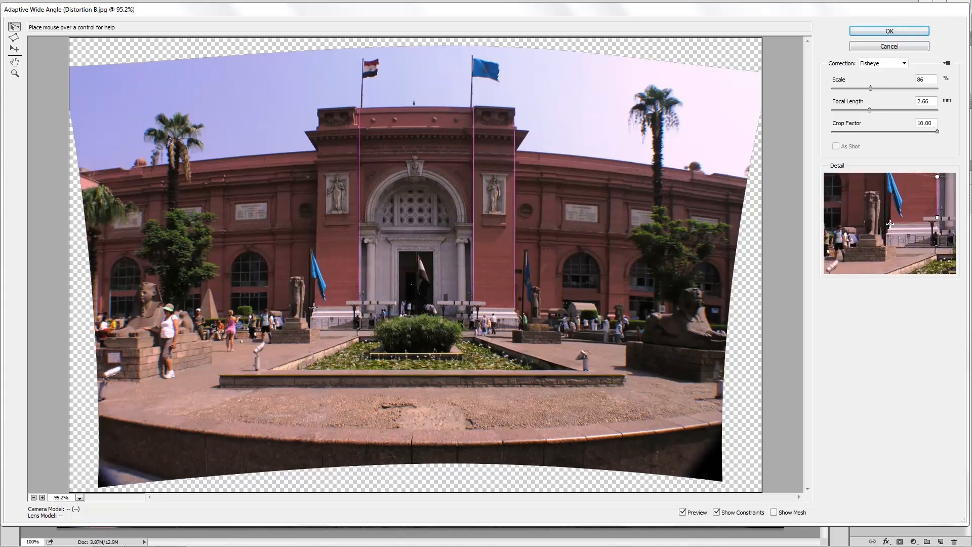
click(320, 112)
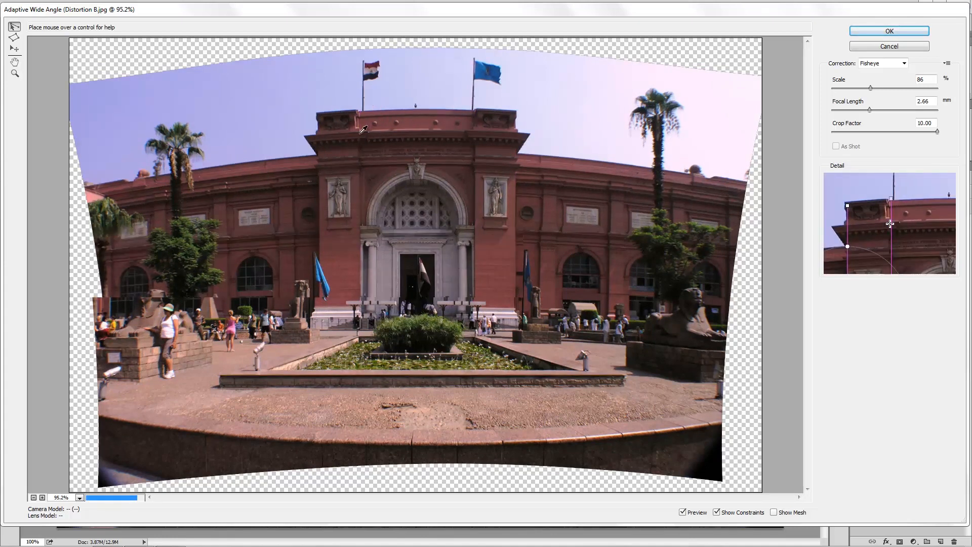
Draw two horizontal constraints across the central entrance block, one along the top cornice and one at the base of the arch.
click(305, 135)
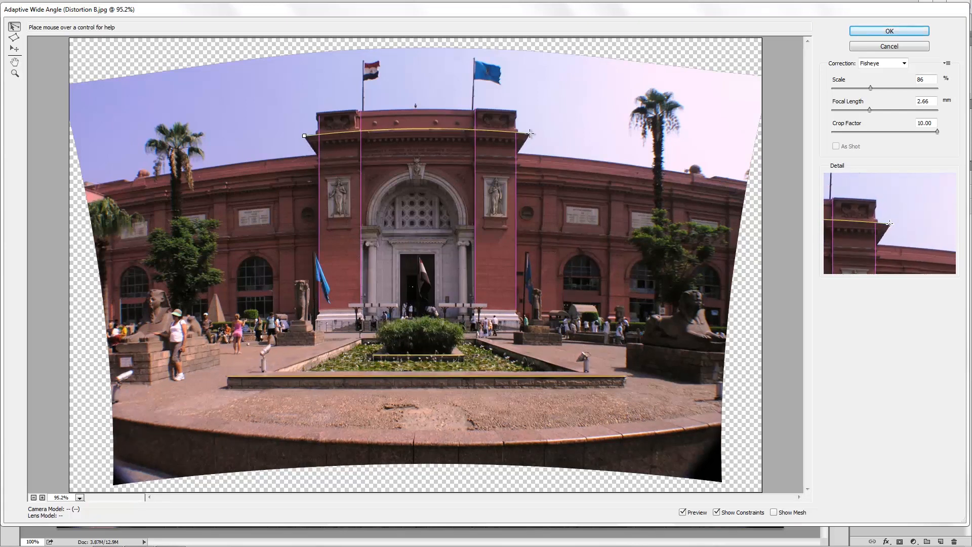
click(530, 133)
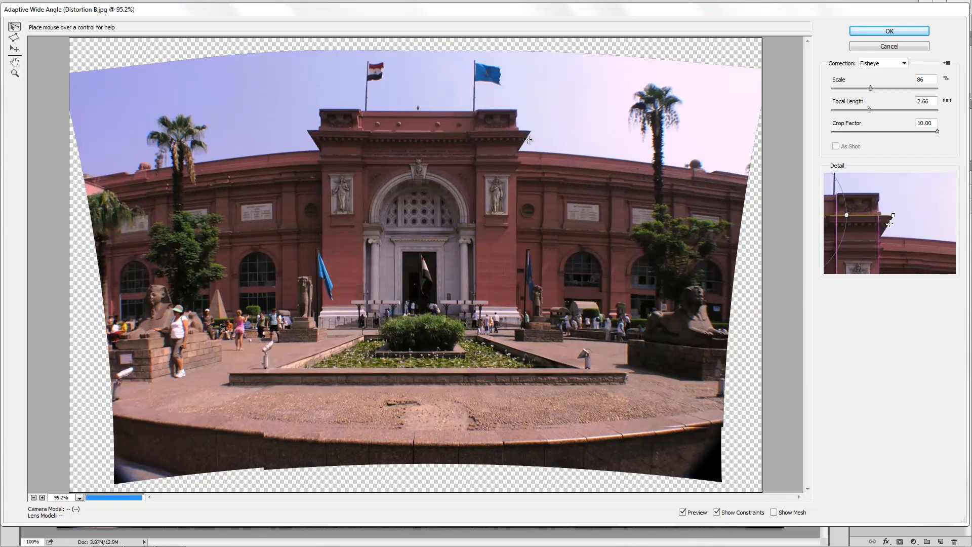
click(330, 227)
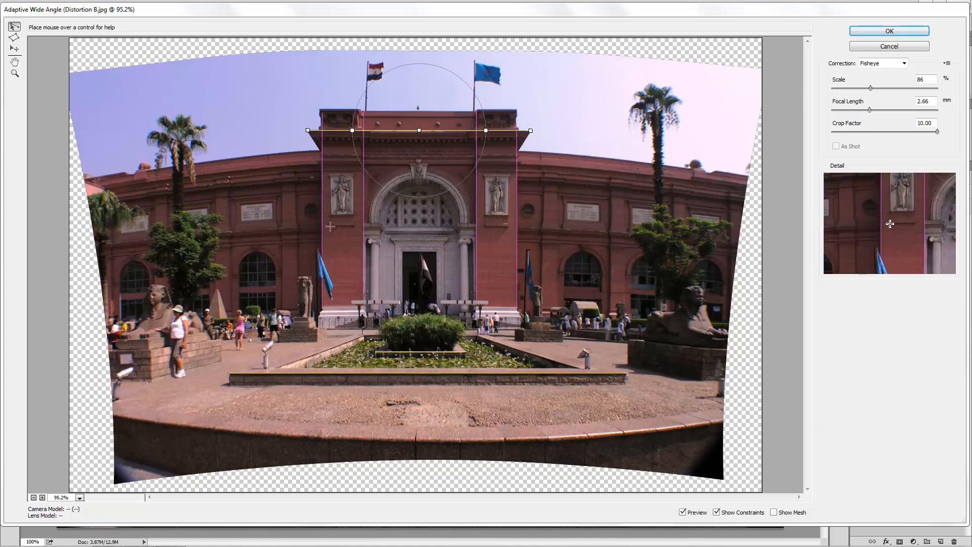
click(508, 226)
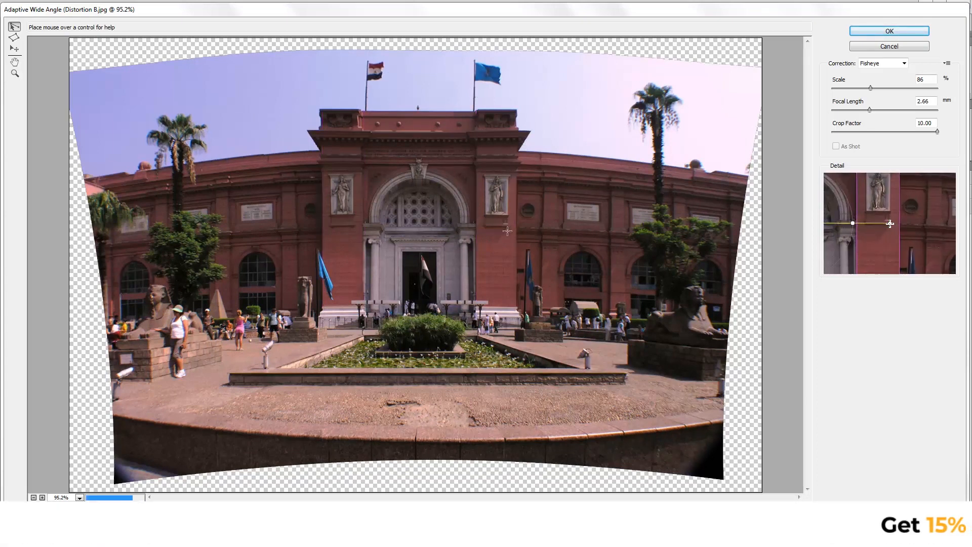
Draw four horizontal constraints across the building's right wing, along the roofline, the two mouldings beneath it and the ledge above the arched windows.
click(513, 151)
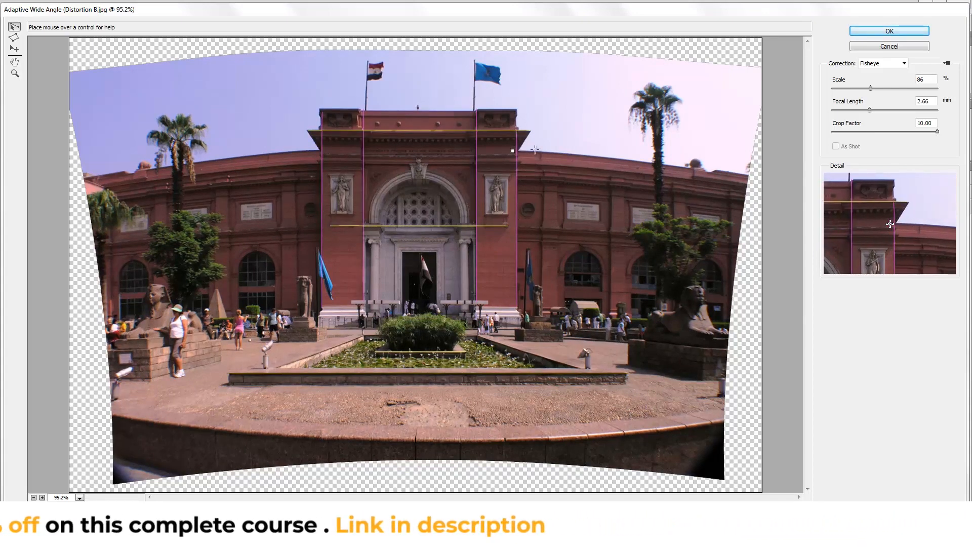
click(749, 178)
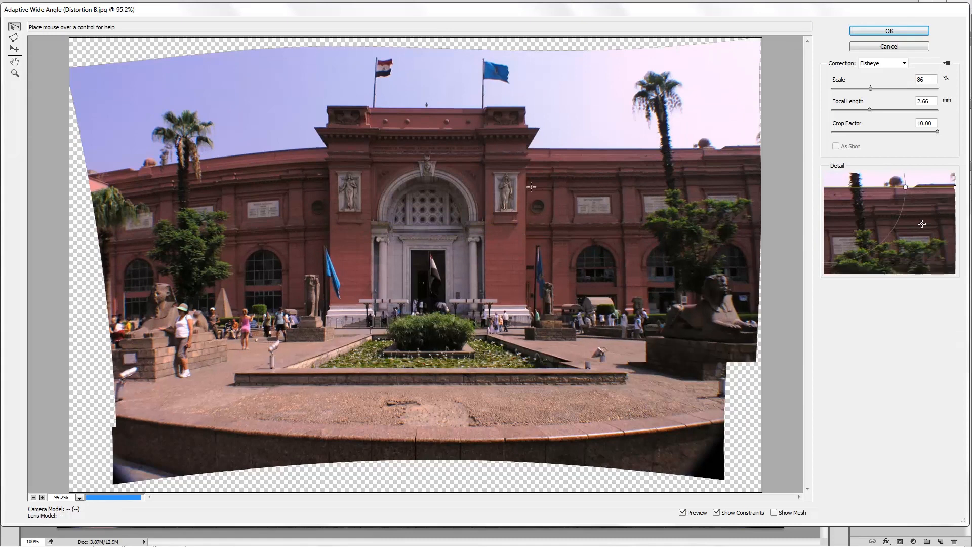
click(522, 173)
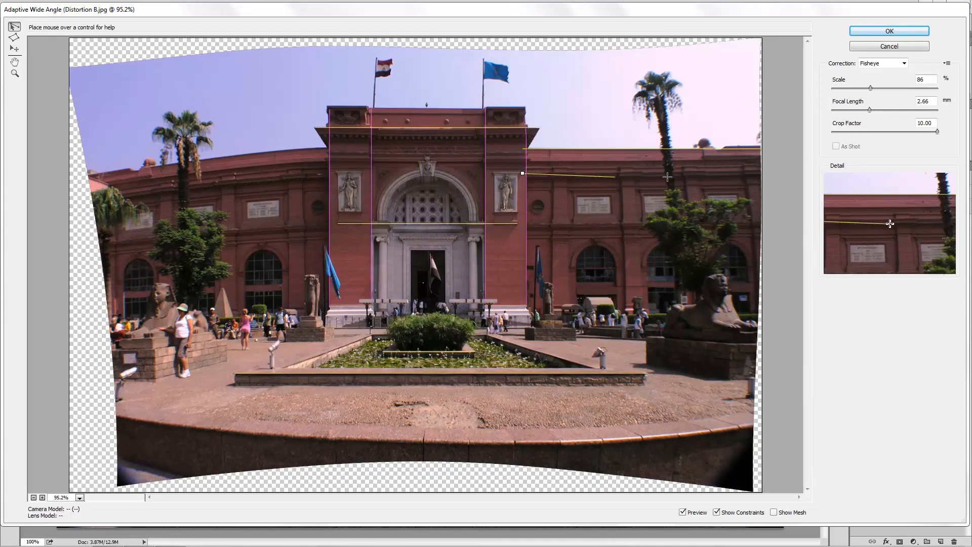
click(760, 171)
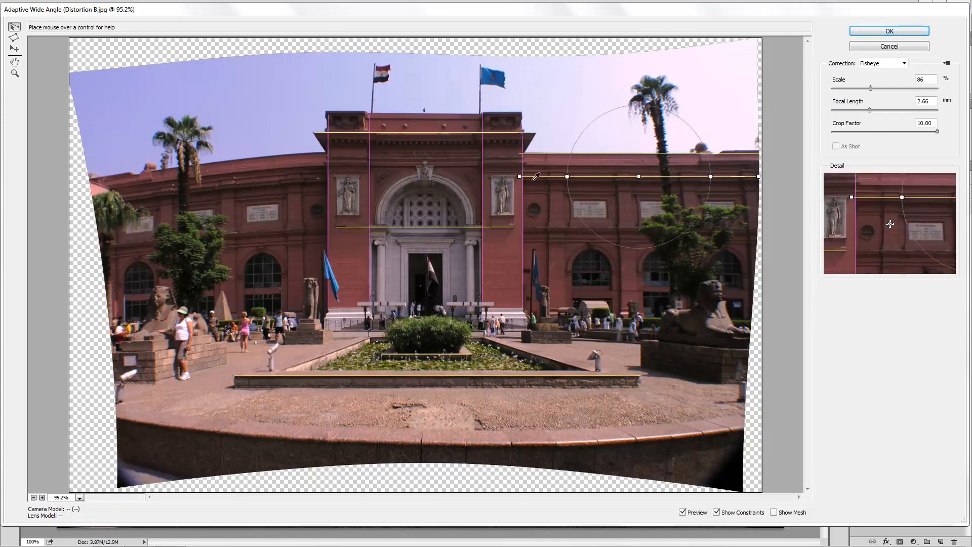
click(520, 165)
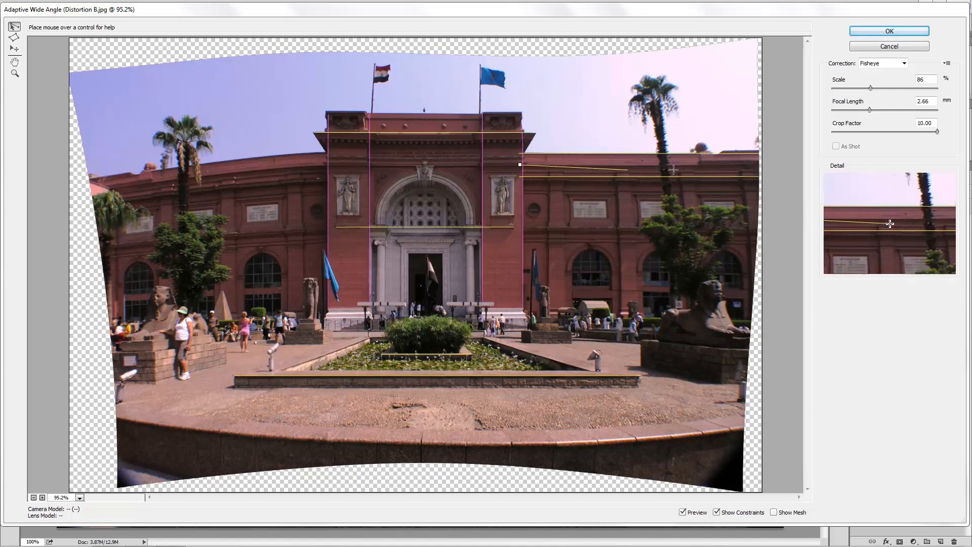
click(759, 164)
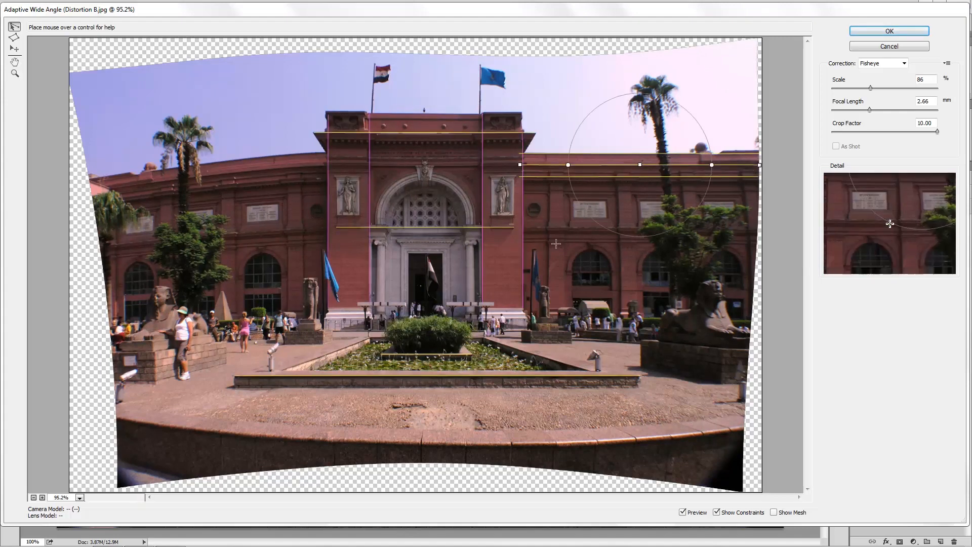
click(520, 228)
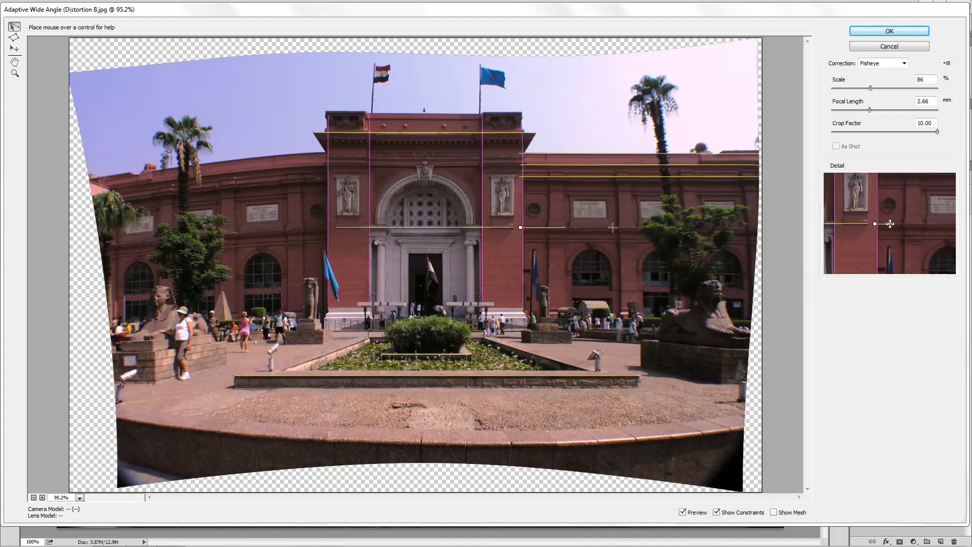
click(759, 231)
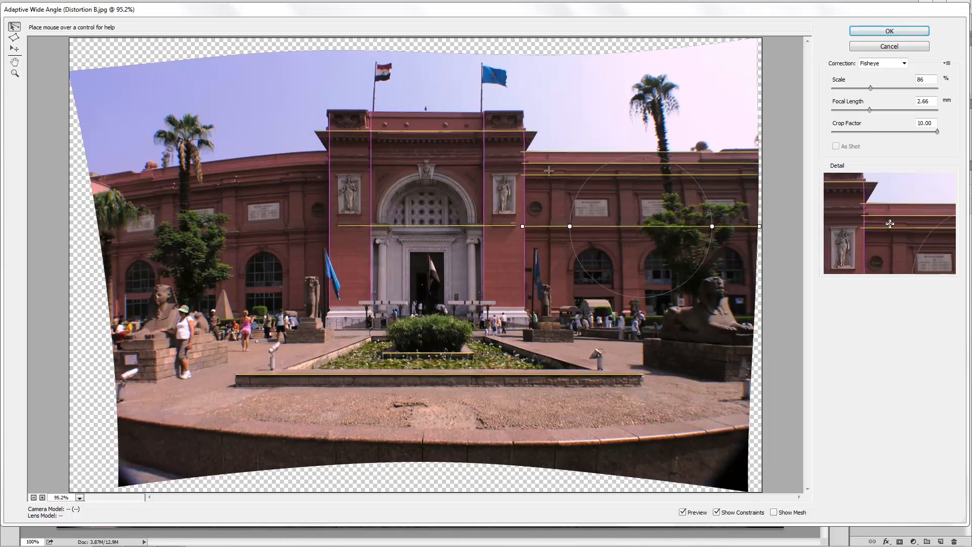
Draw three vertical constraints on the right wing's facade, spaced between the entrance block and the sphinx statue.
click(550, 287)
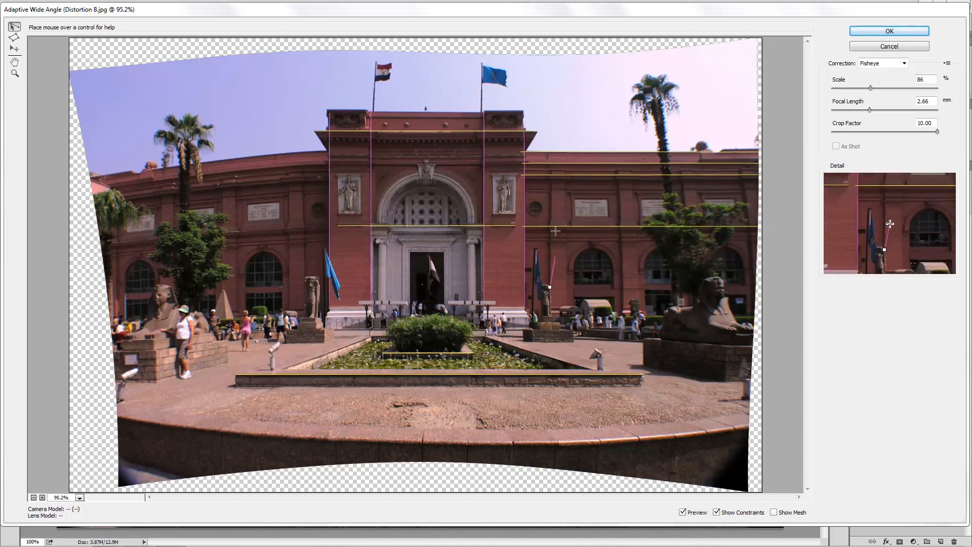
click(550, 156)
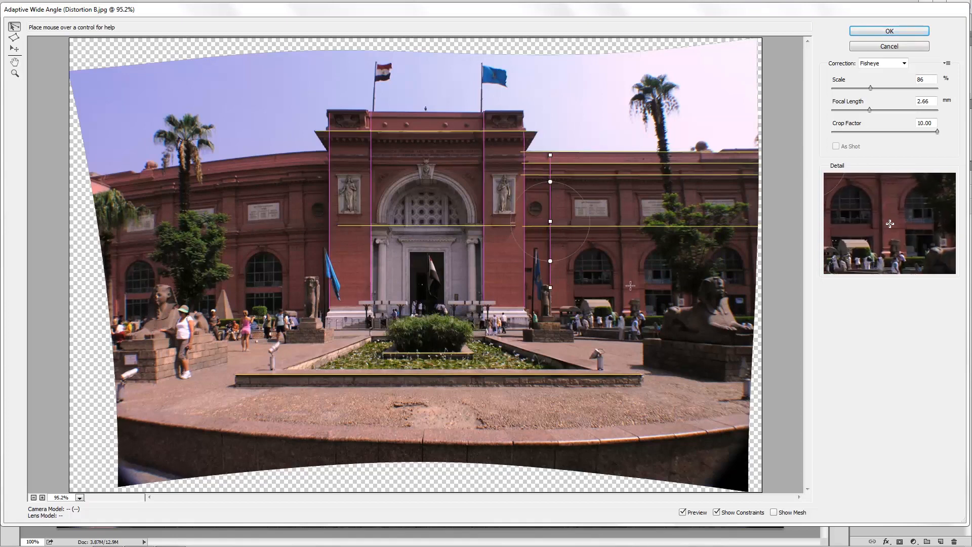
click(624, 311)
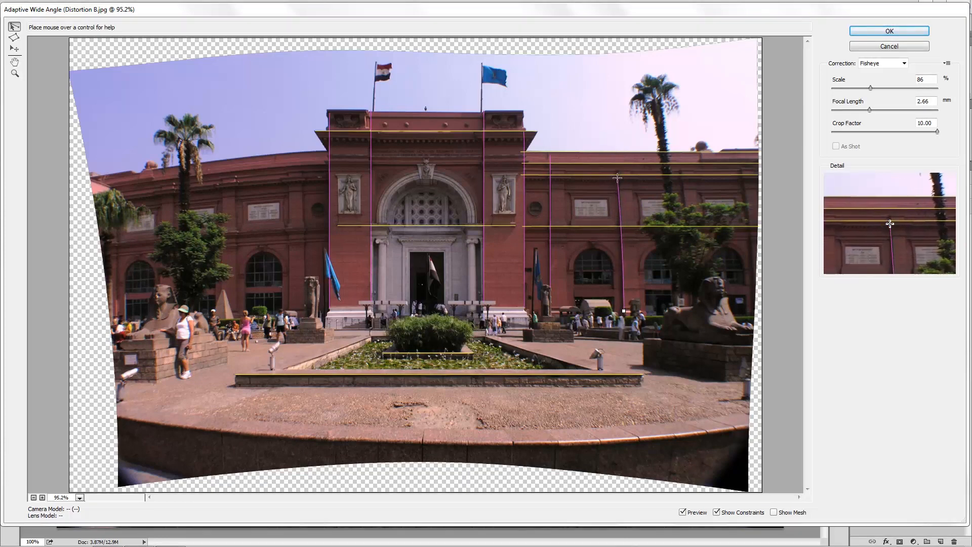
click(616, 177)
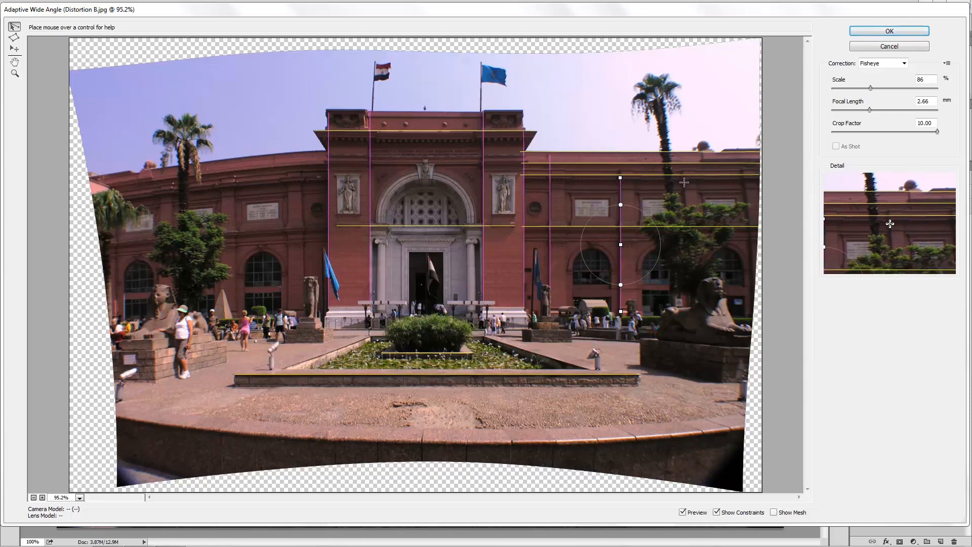
click(684, 183)
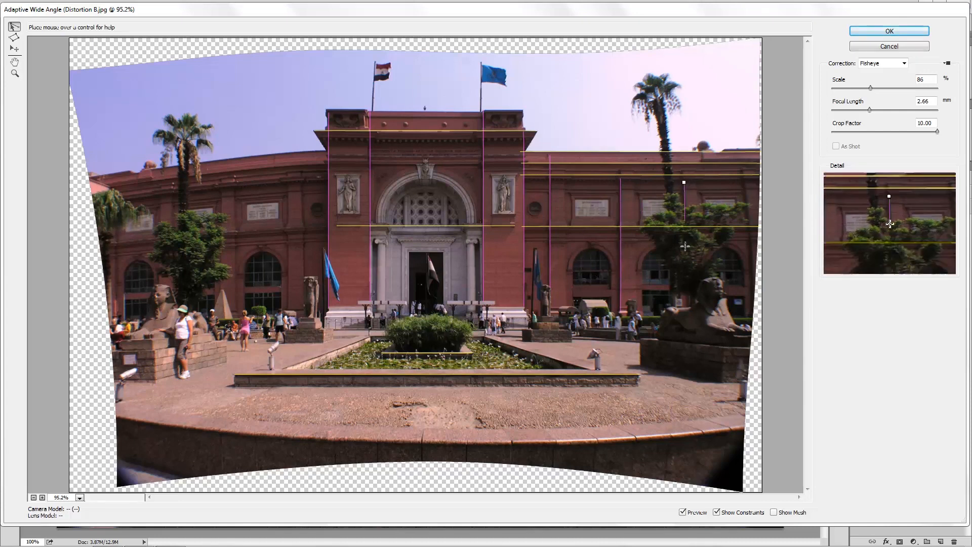
click(689, 304)
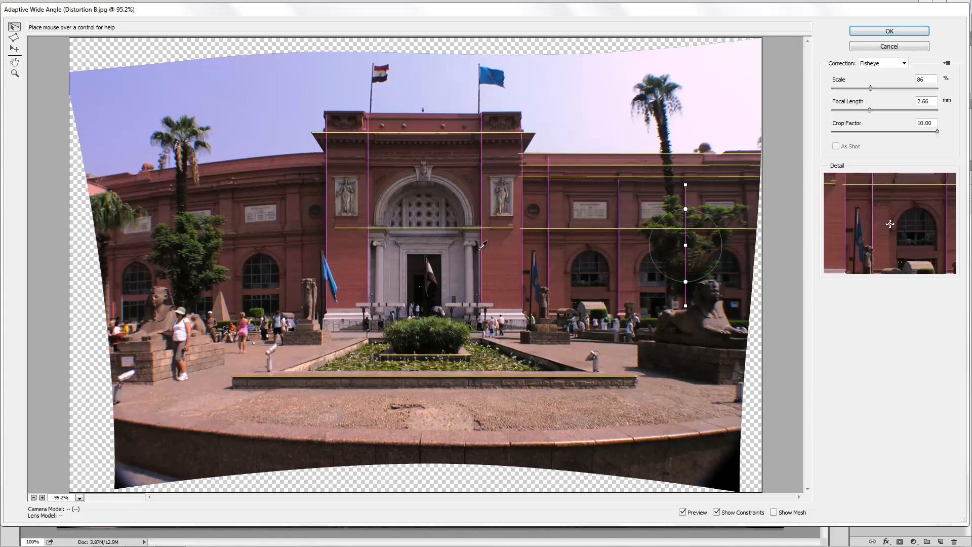
Draw two horizontal constraints across the building's left wing, along the roofline and the ledge above the arched windows.
click(328, 152)
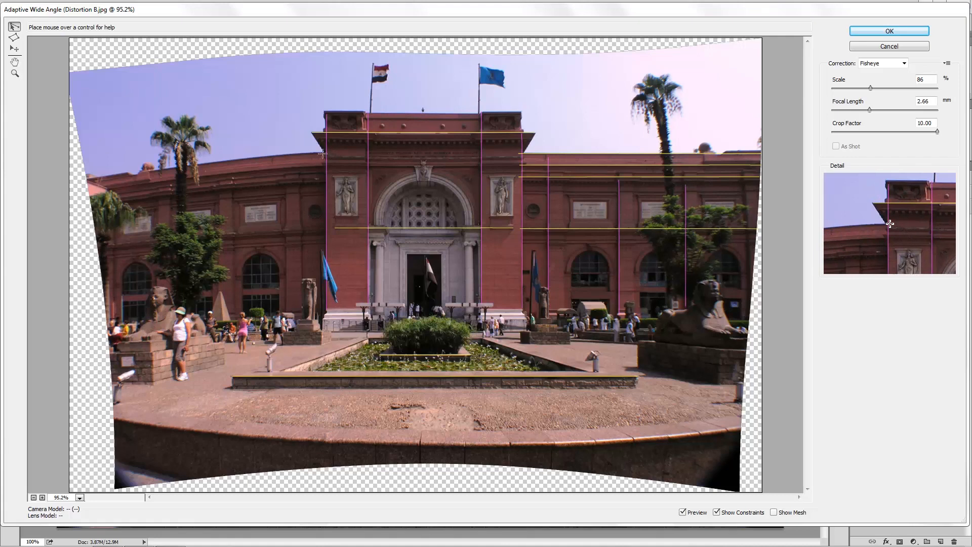
click(82, 182)
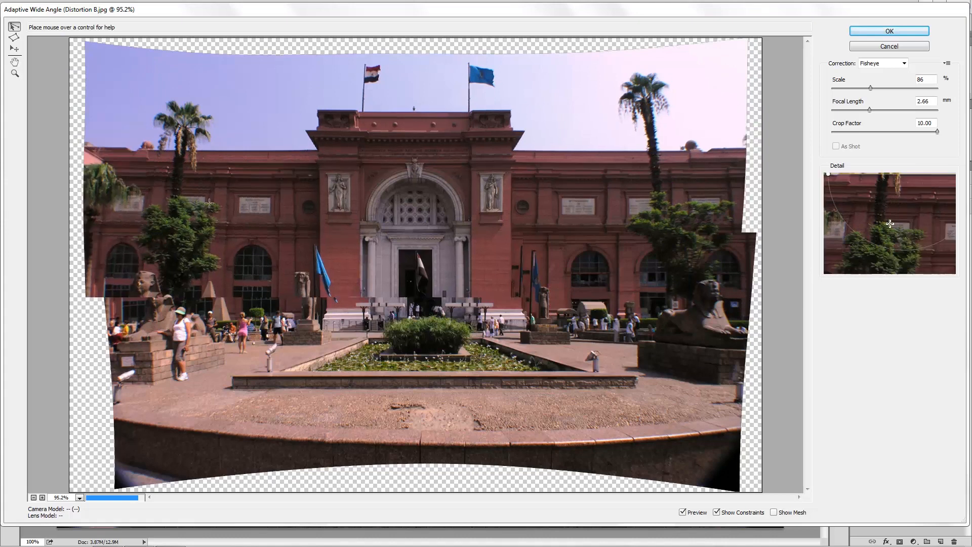
click(322, 223)
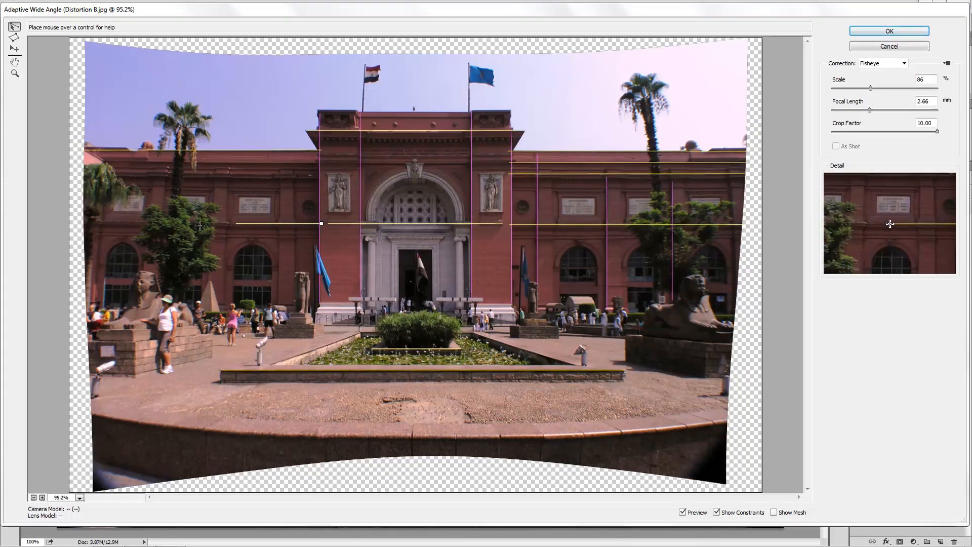
click(82, 220)
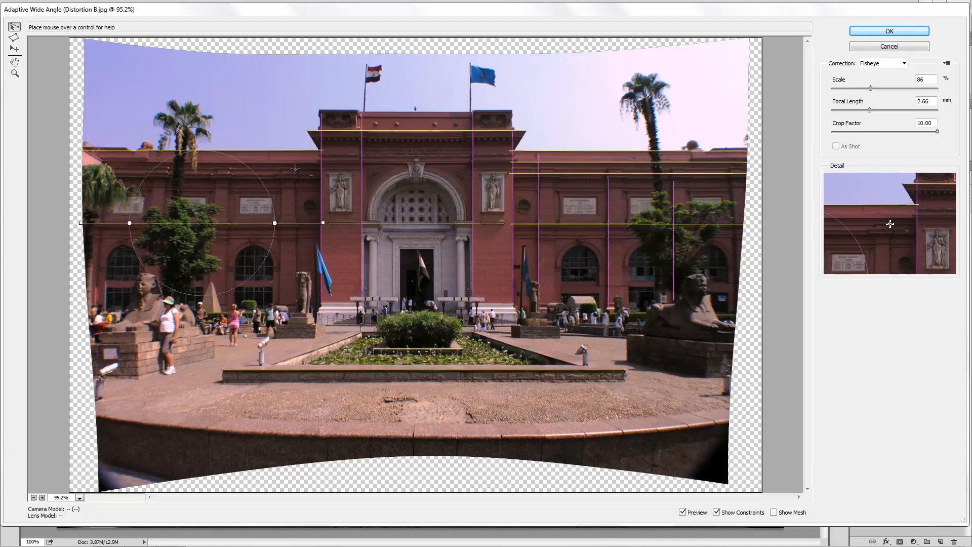
Draw four vertical constraints on the left wing's facade, spaced from beside the entrance block out to the wing's far end.
drag(295, 169, 296, 289)
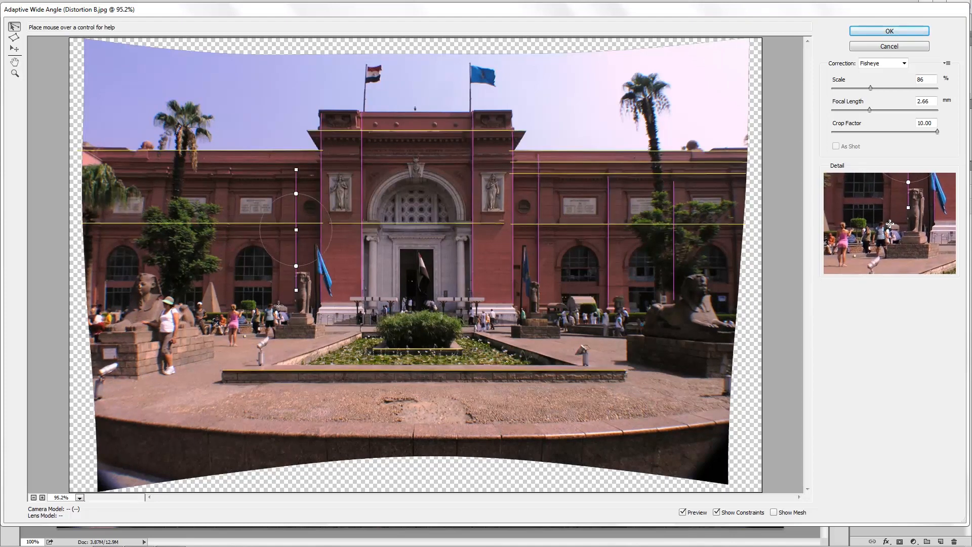
drag(278, 306, 280, 159)
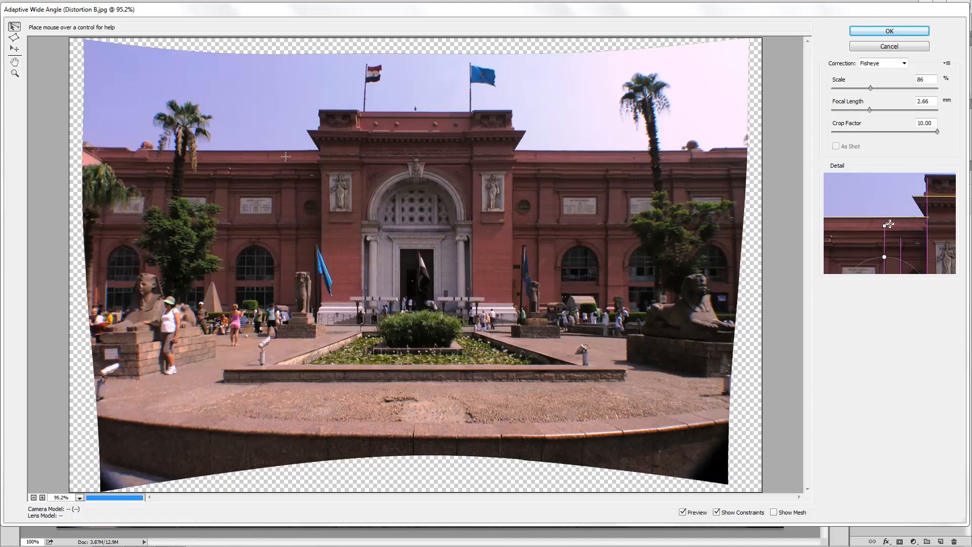
click(227, 307)
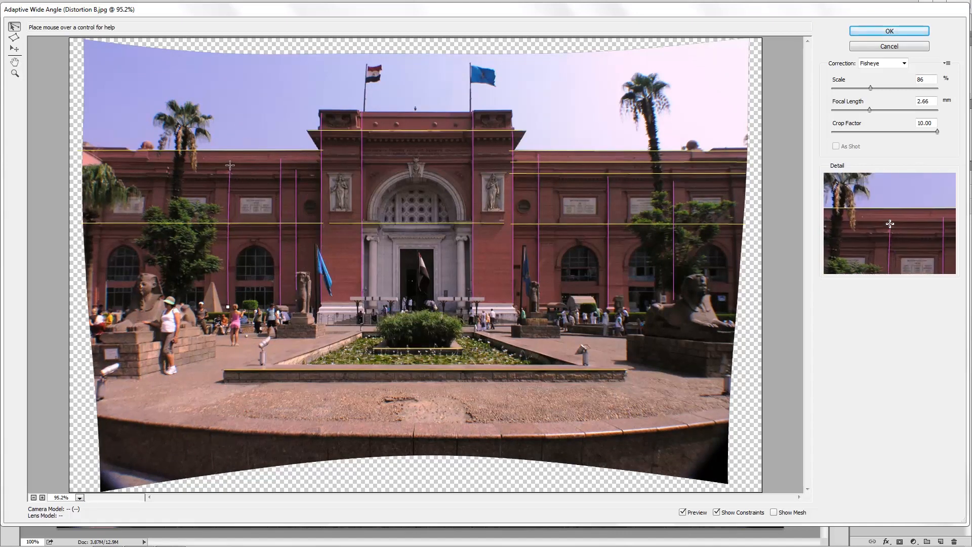
click(230, 165)
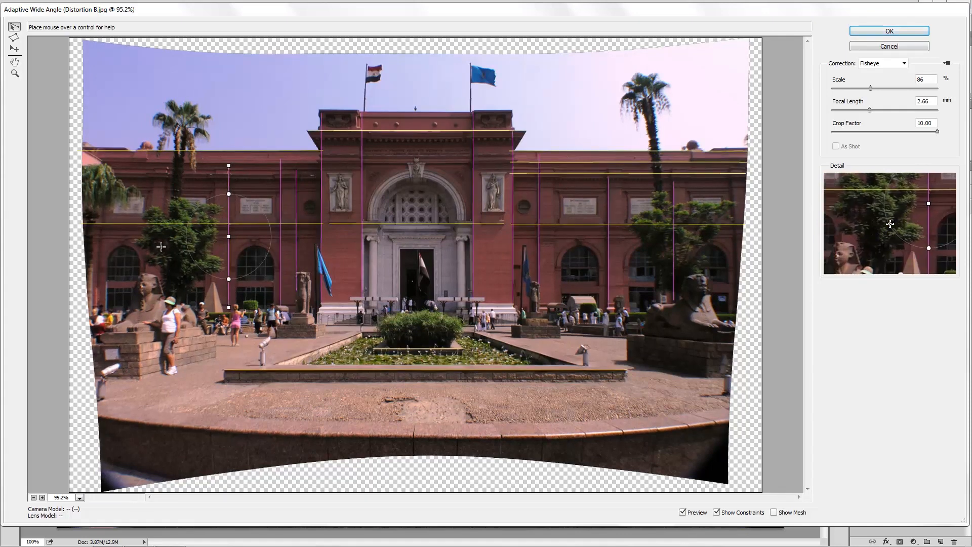
click(104, 206)
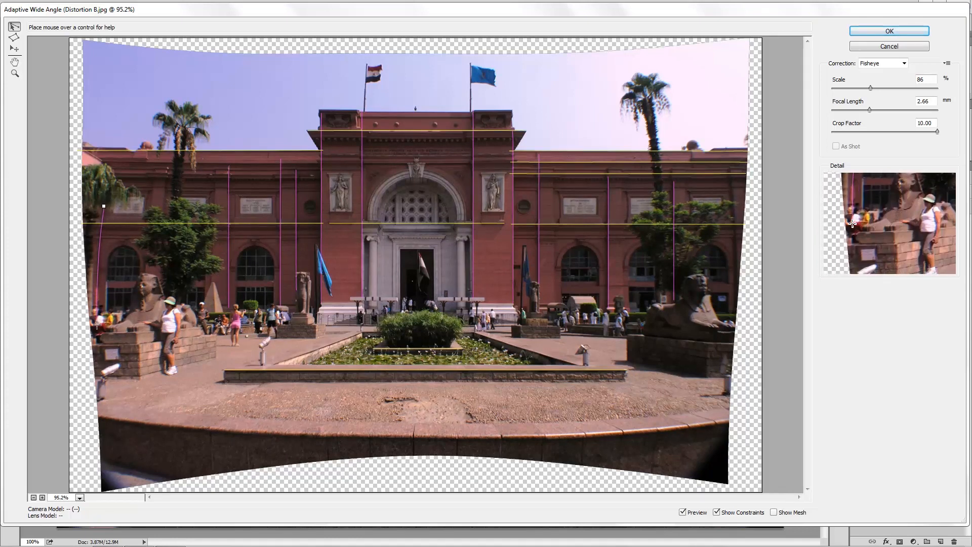
click(97, 324)
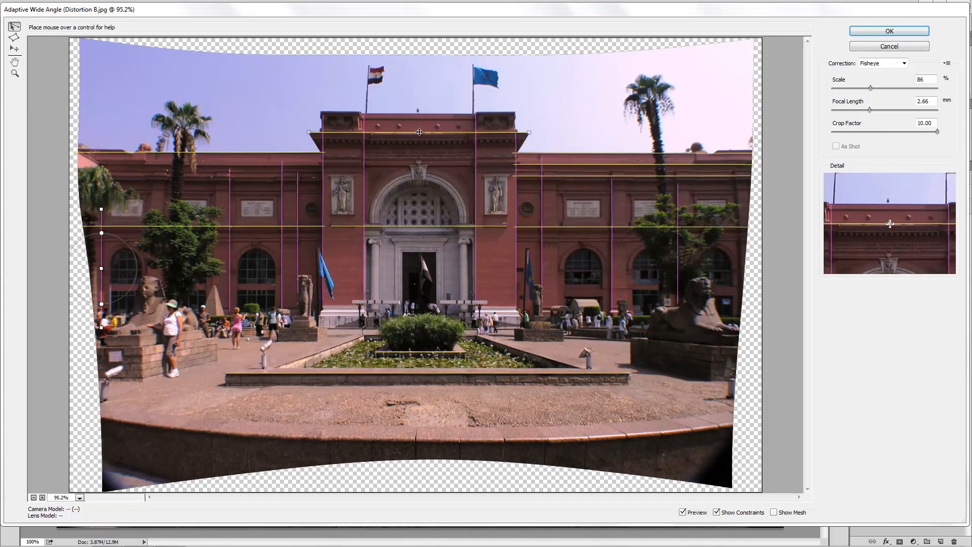
Draw three horizontal constraints, two along the left wing's mouldings beneath the roofline and one across the entrance block below the cornice.
click(419, 131)
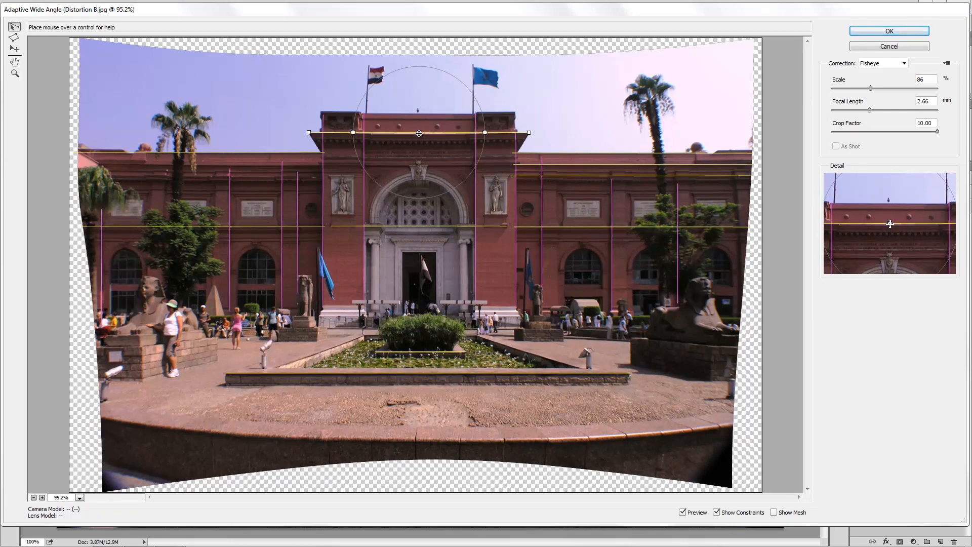
key(Delete)
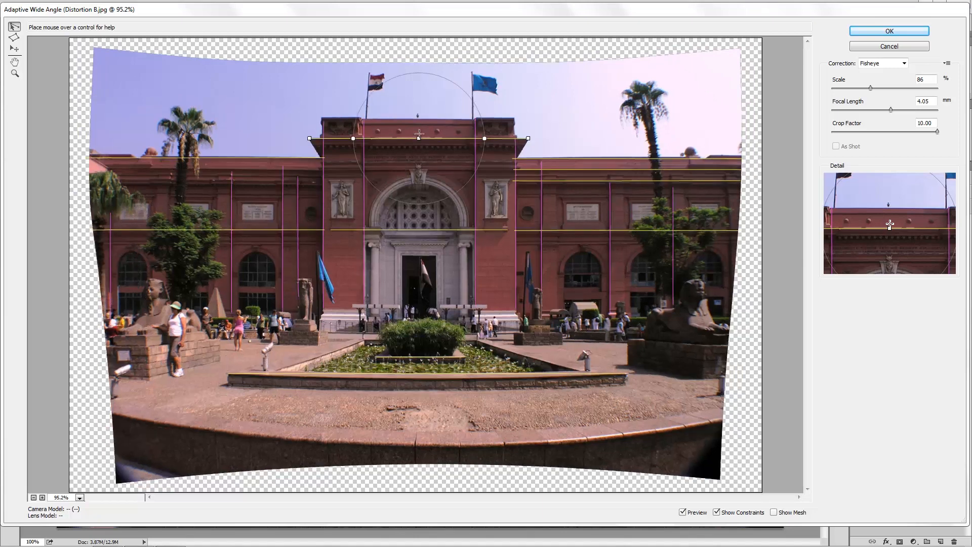
click(319, 171)
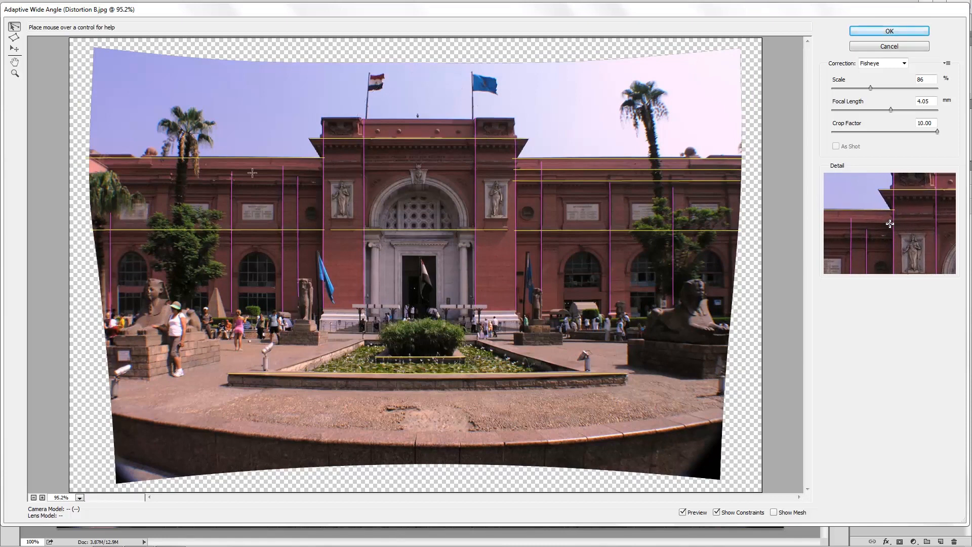
click(92, 169)
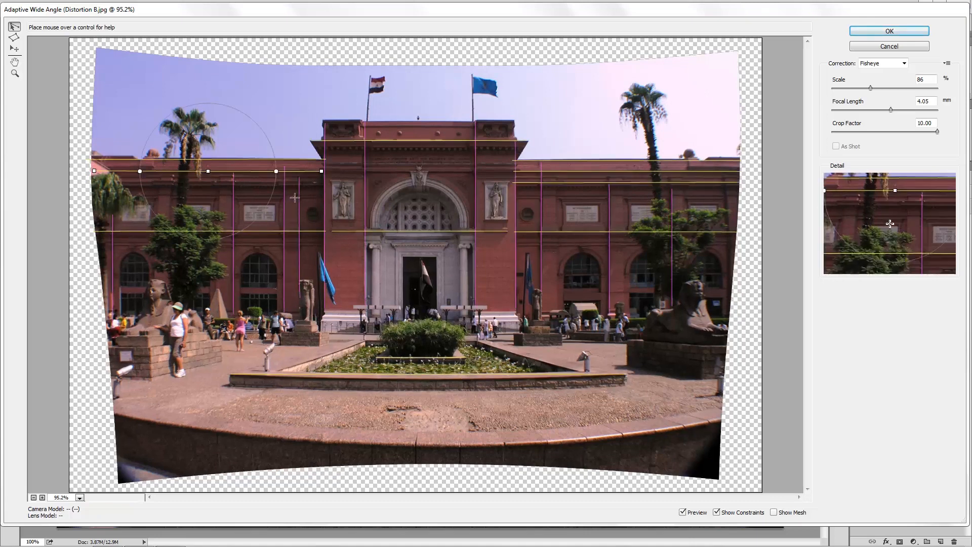
click(320, 185)
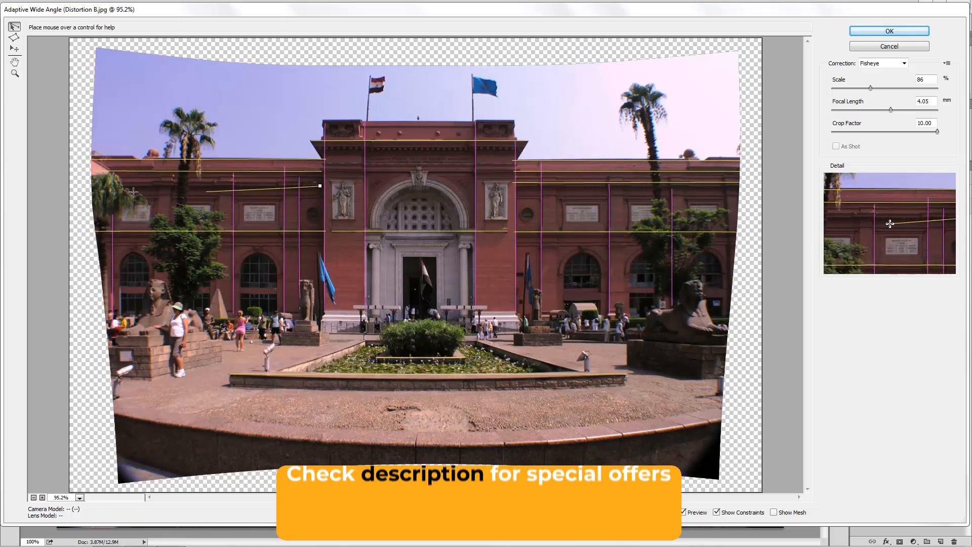
click(84, 186)
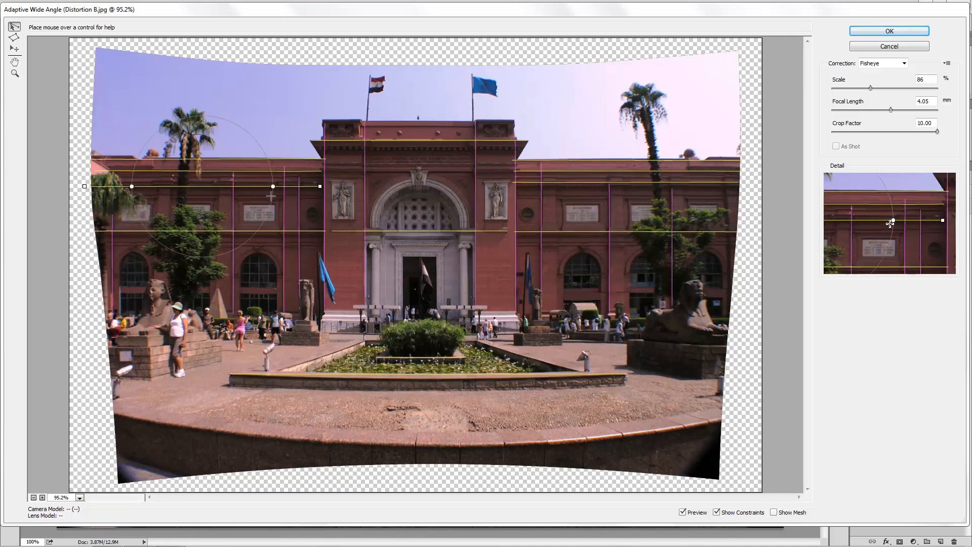
click(320, 162)
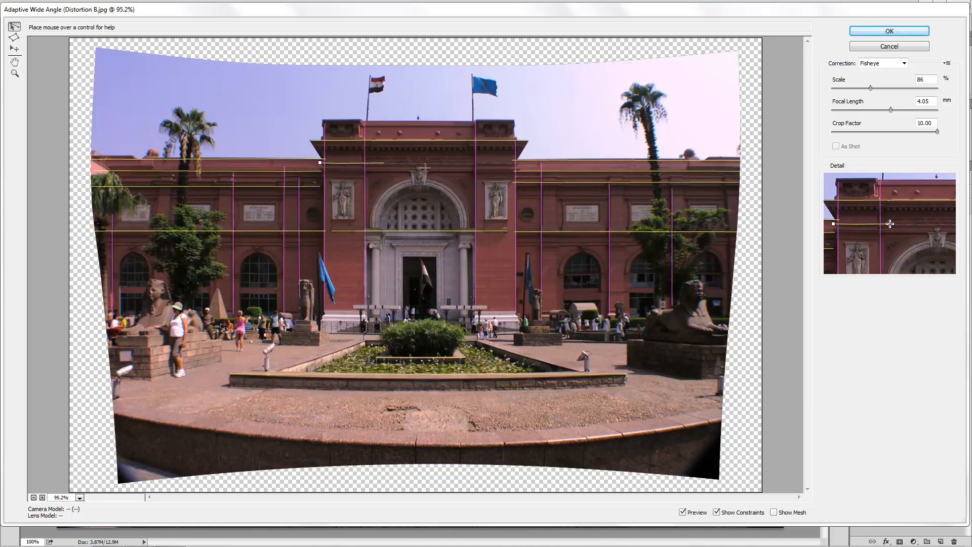
click(519, 163)
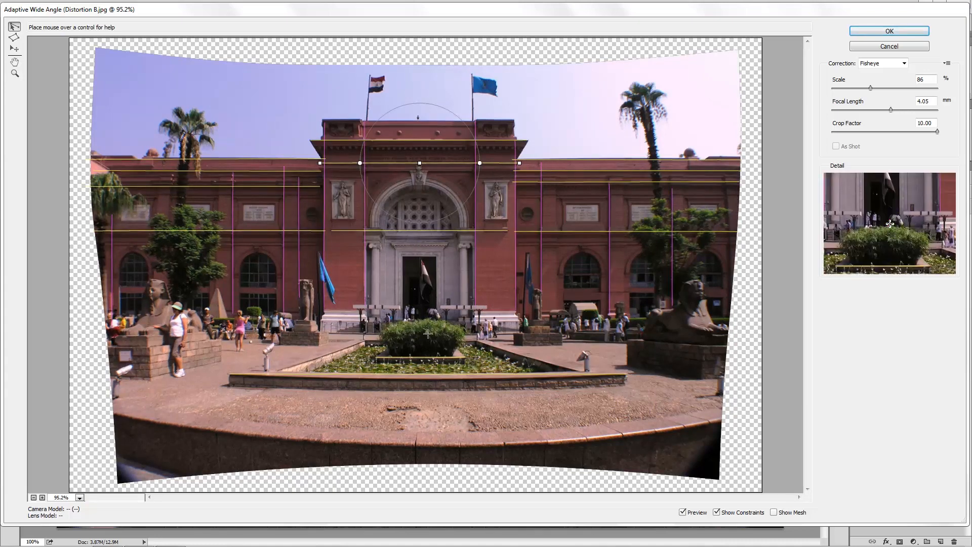
Draw a horizontal constraint along the left wing's roofline and a vertical constraint at the right wing's outer end.
click(426, 374)
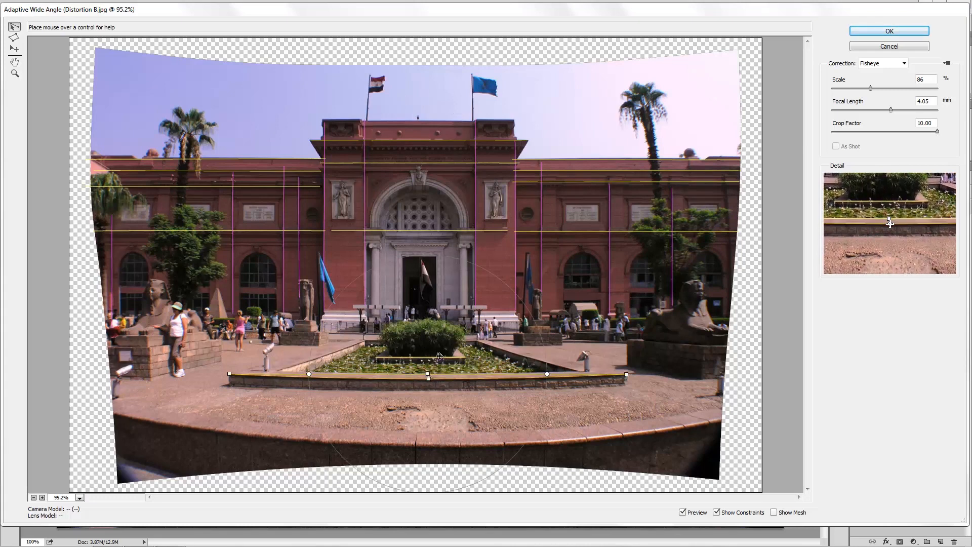
key(Delete)
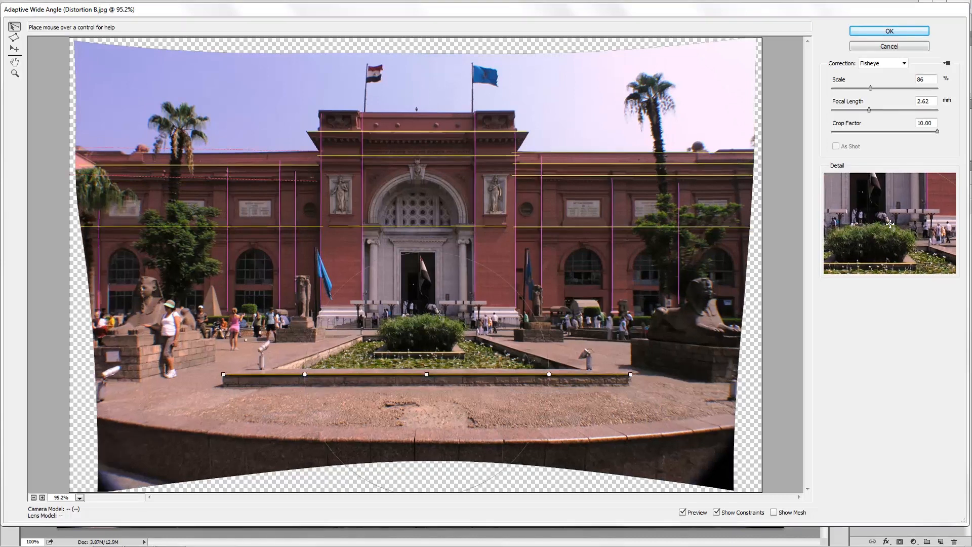
click(325, 151)
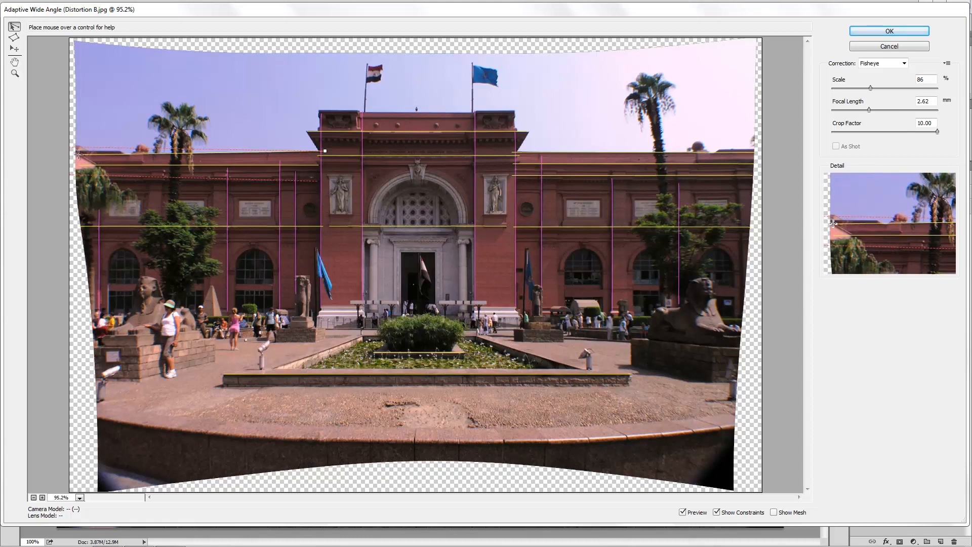
click(79, 155)
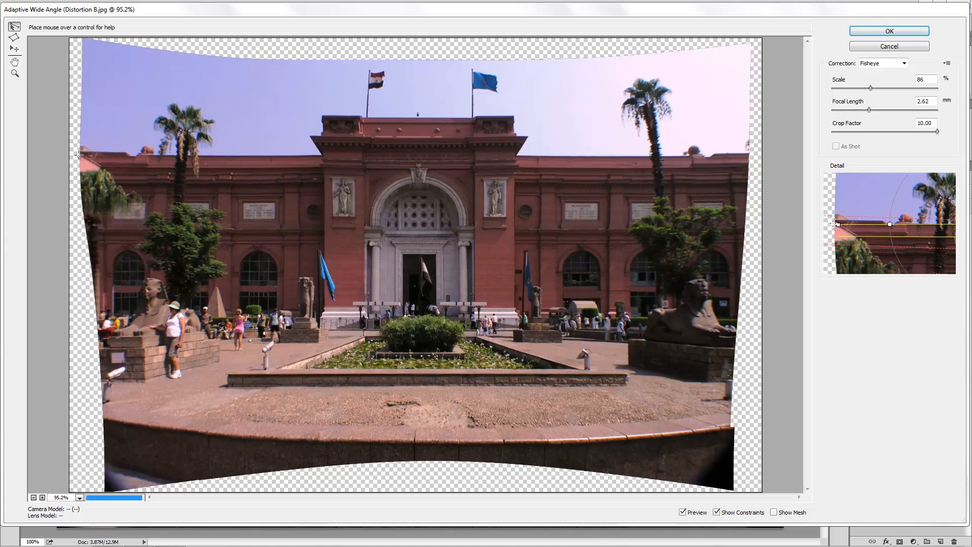
click(731, 173)
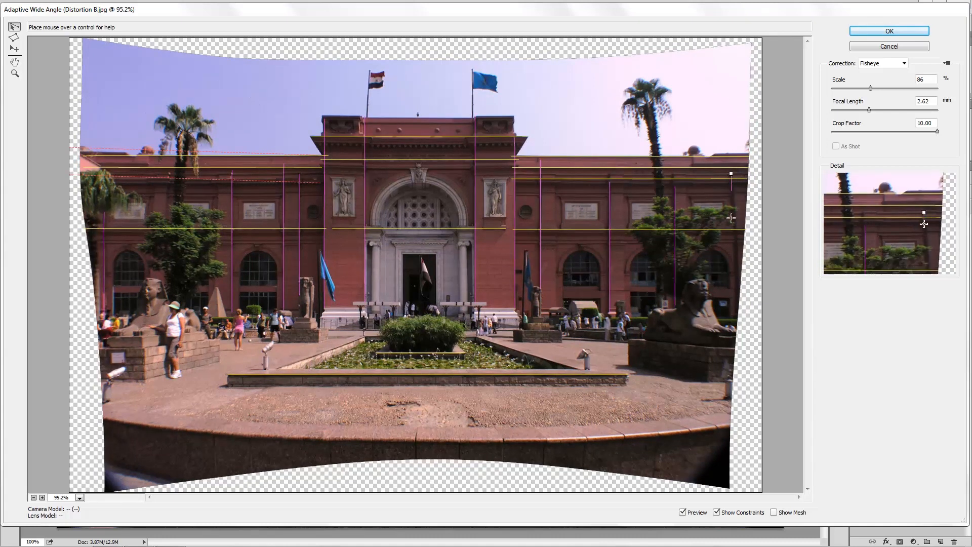
click(737, 307)
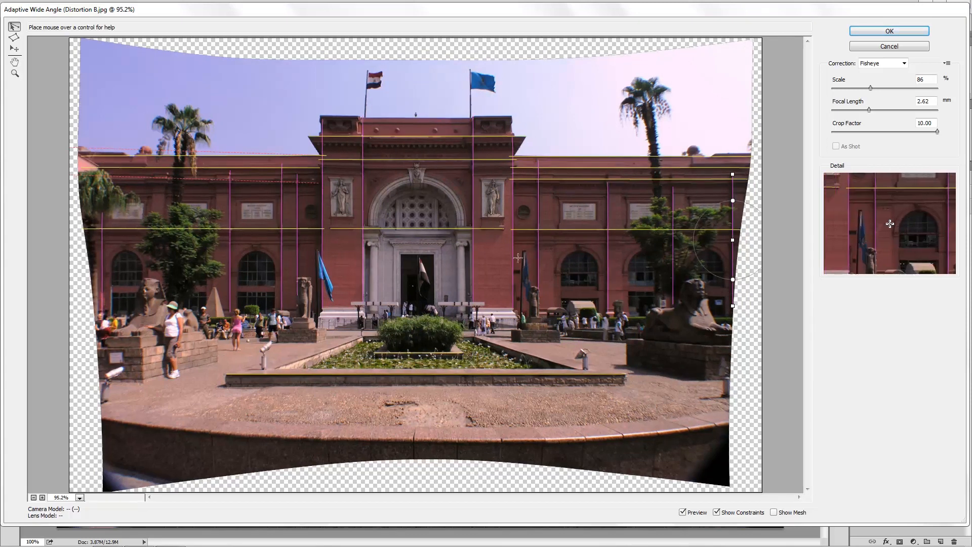
Draw two more horizontal constraints, one across the entrance block just above the arch and one along the left wing's lower moulding.
click(316, 164)
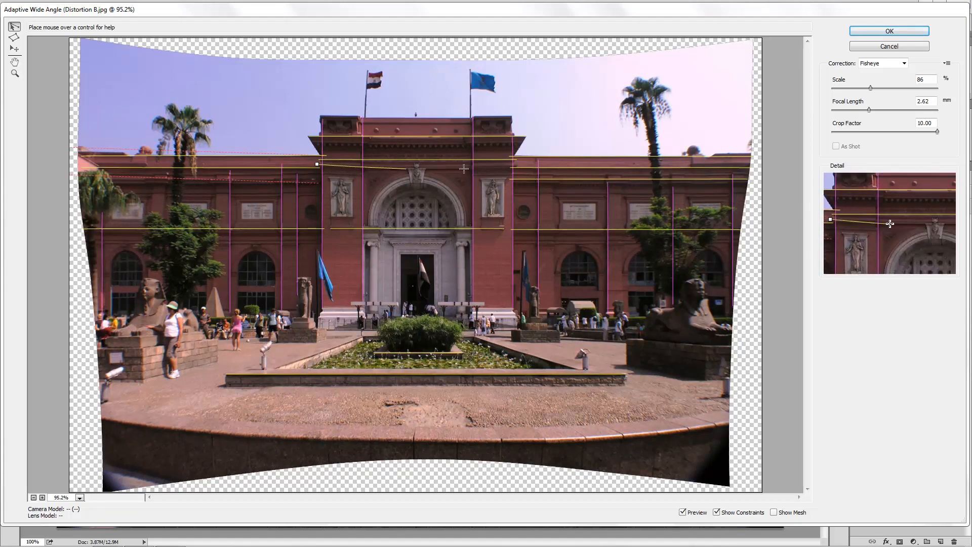
click(517, 165)
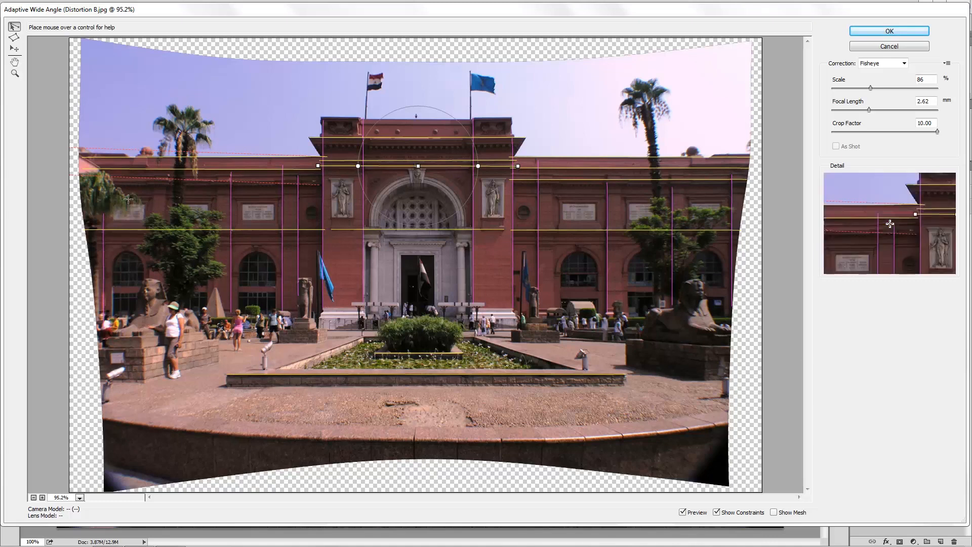
click(80, 183)
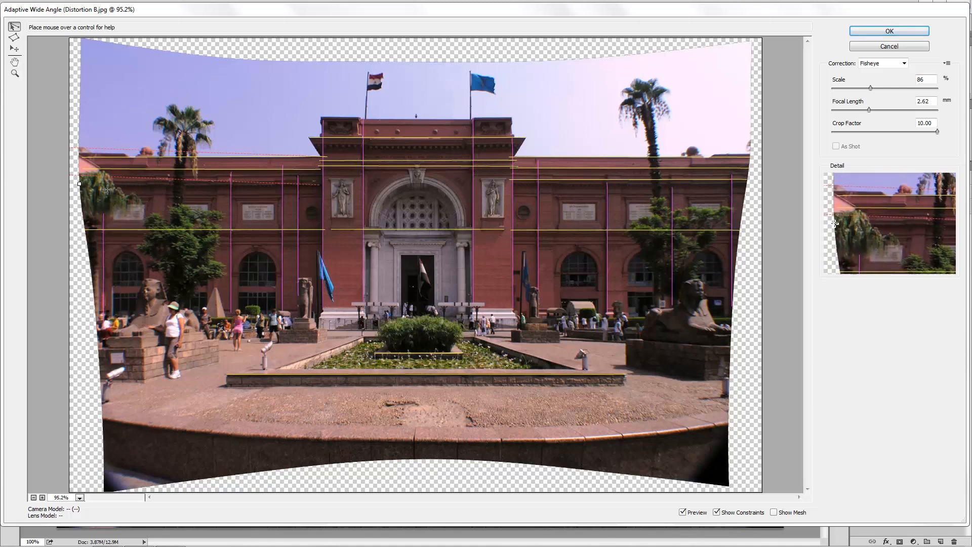
click(322, 185)
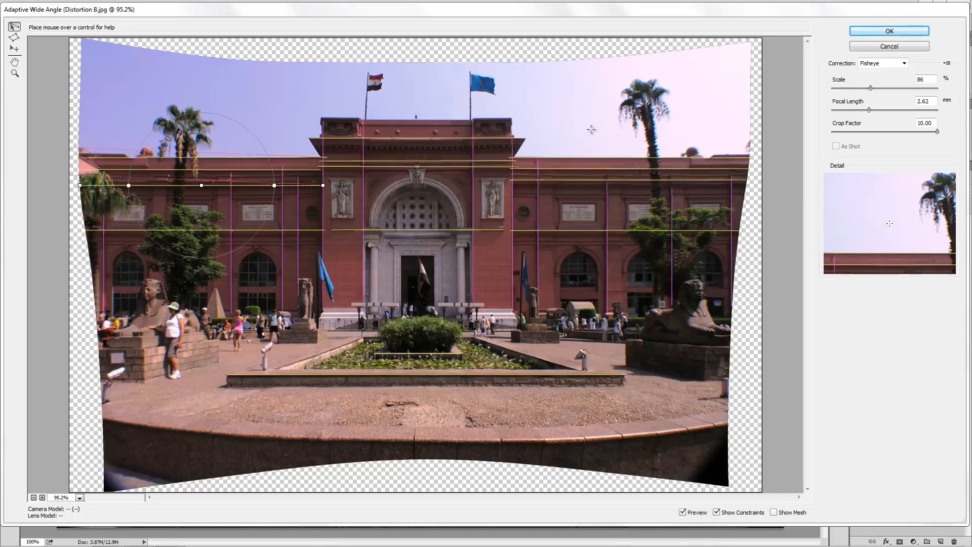
Set the correction's scale to 100% and apply the Adaptive Wide Angle filter.
click(911, 85)
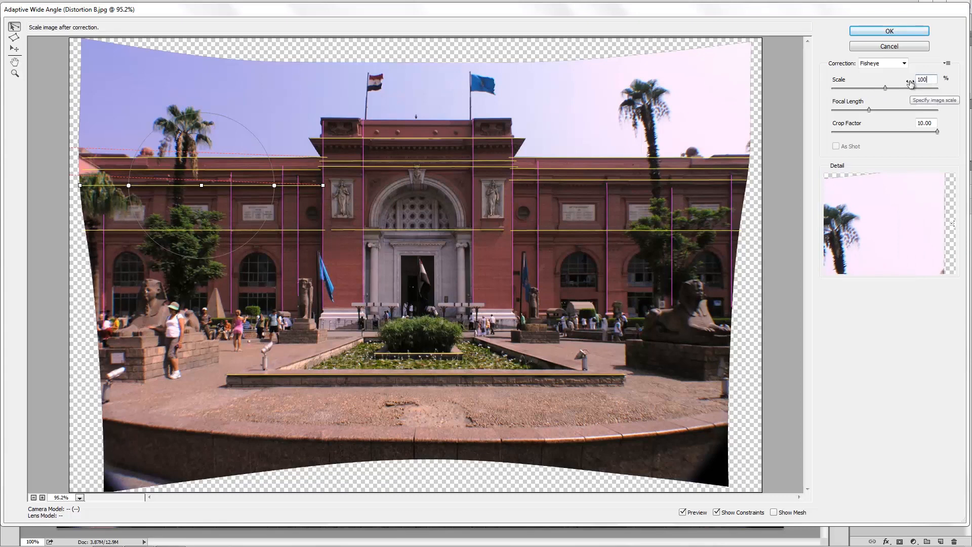
click(892, 30)
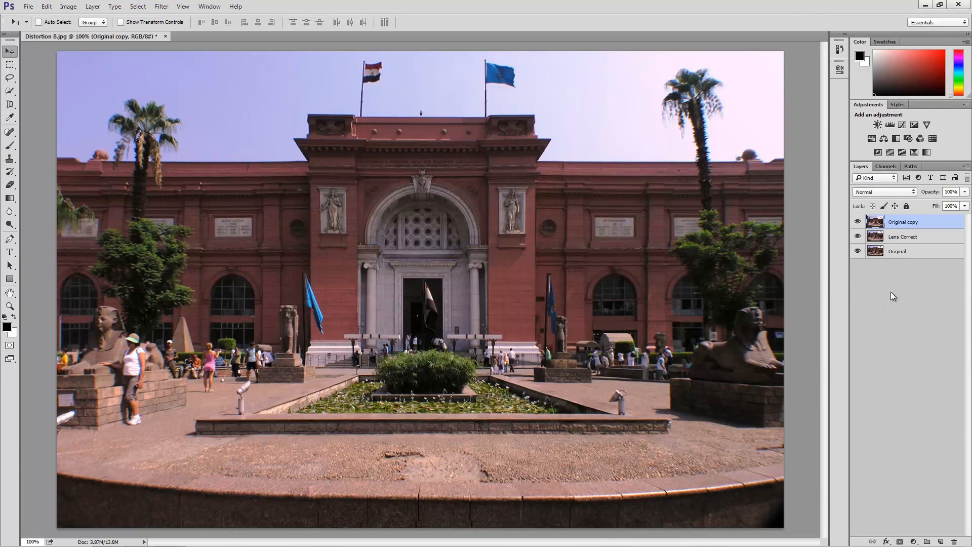
Compare the Original copy result with the Original and Lens Correct versions by switching layer visibility off and on.
click(858, 237)
click(858, 221)
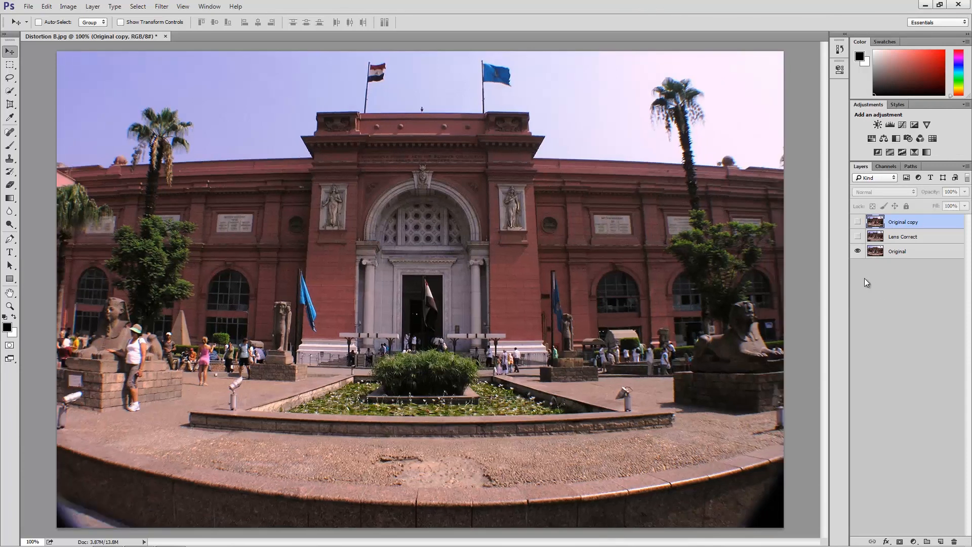
click(858, 237)
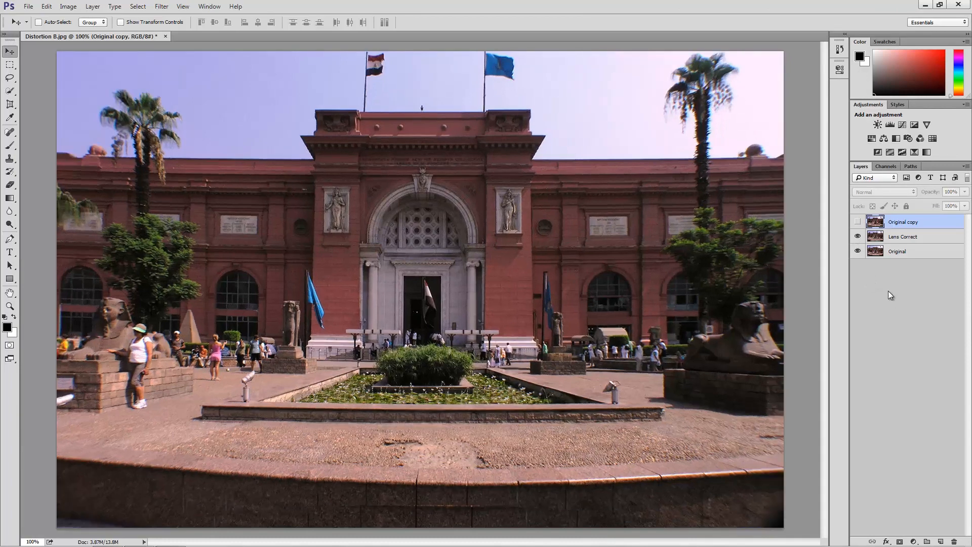
click(858, 223)
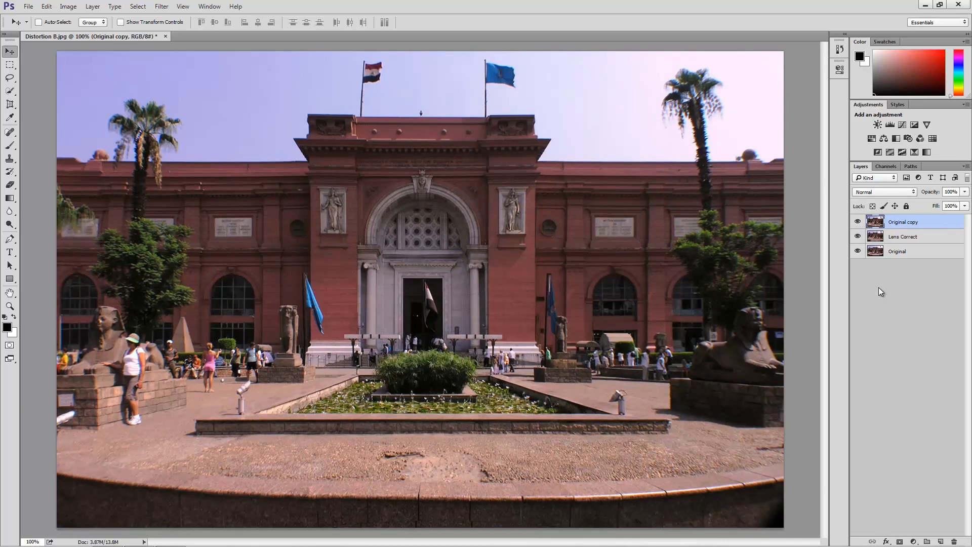
click(858, 224)
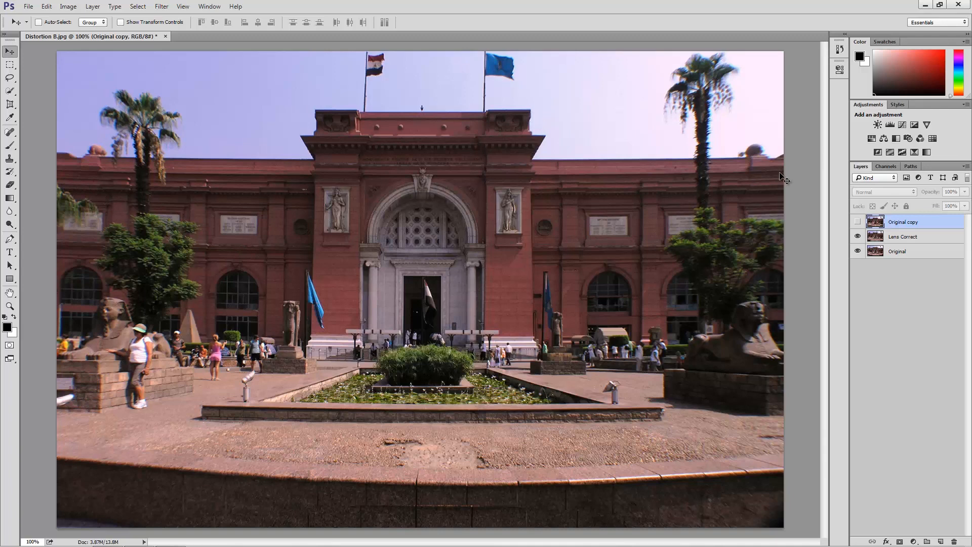
click(857, 222)
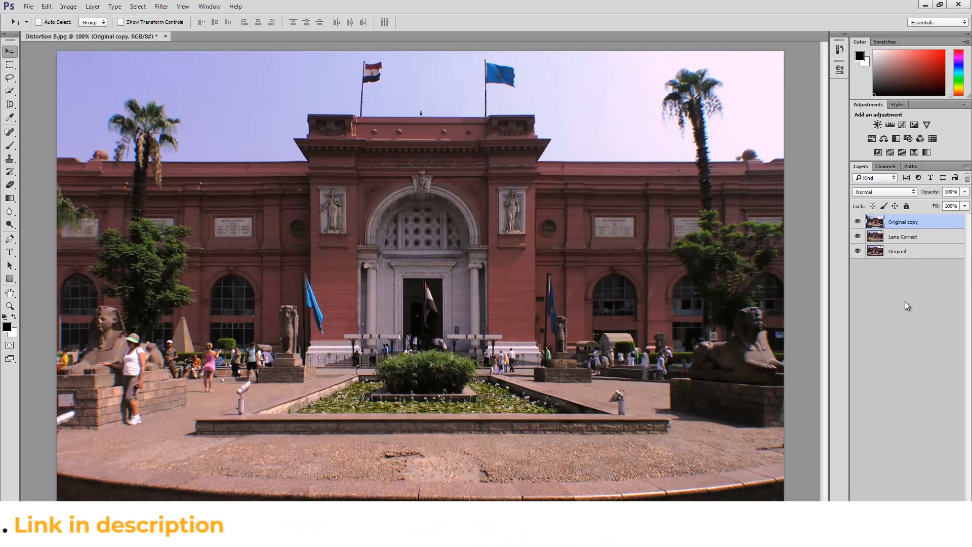
Hide the Lens Correct and Original layers and crop the image's lower edge up to just below the pool's front wall.
drag(858, 251, 858, 237)
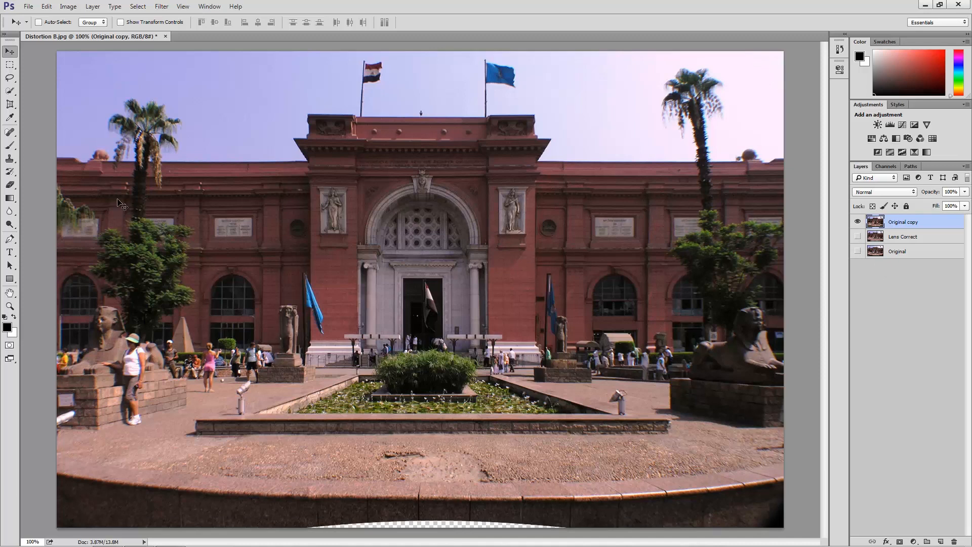
click(10, 105)
click(49, 104)
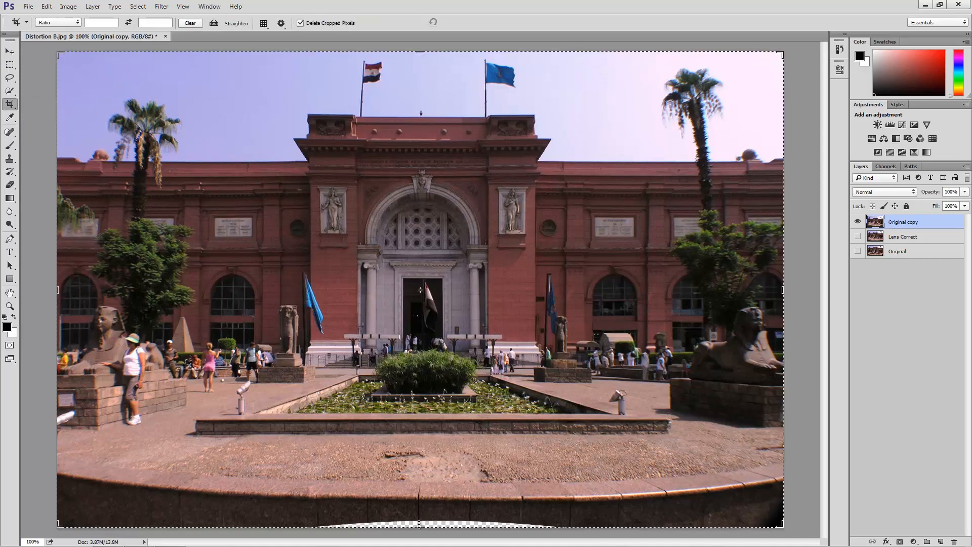
drag(420, 527, 427, 484)
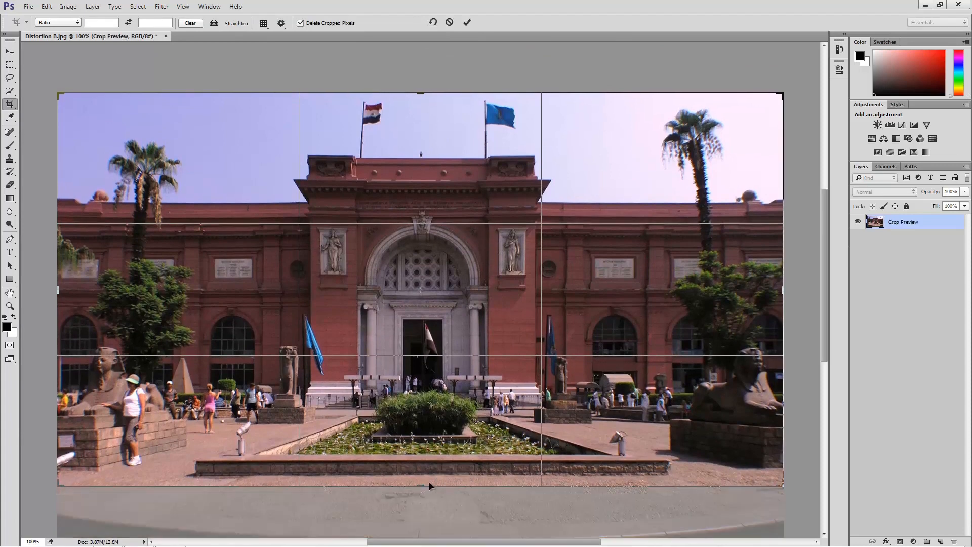
key(Return)
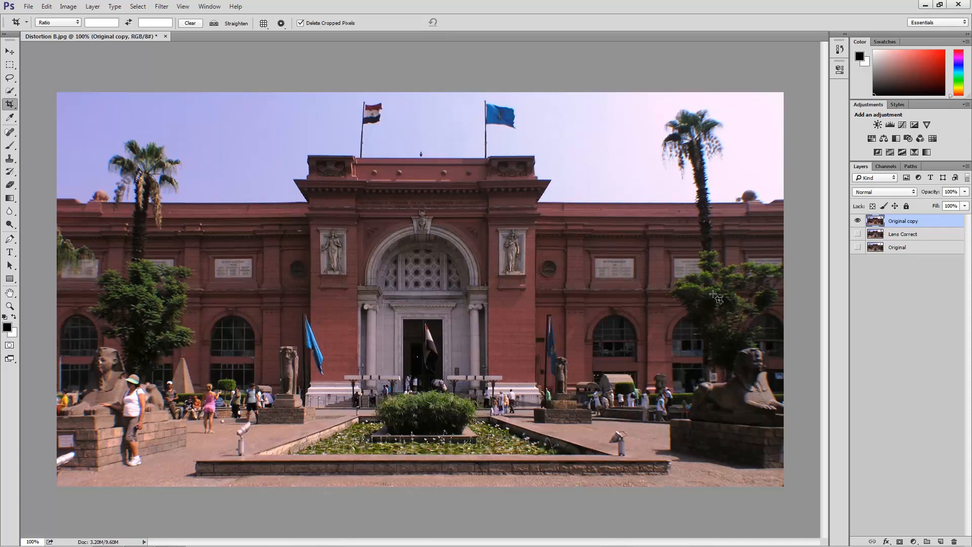
click(876, 297)
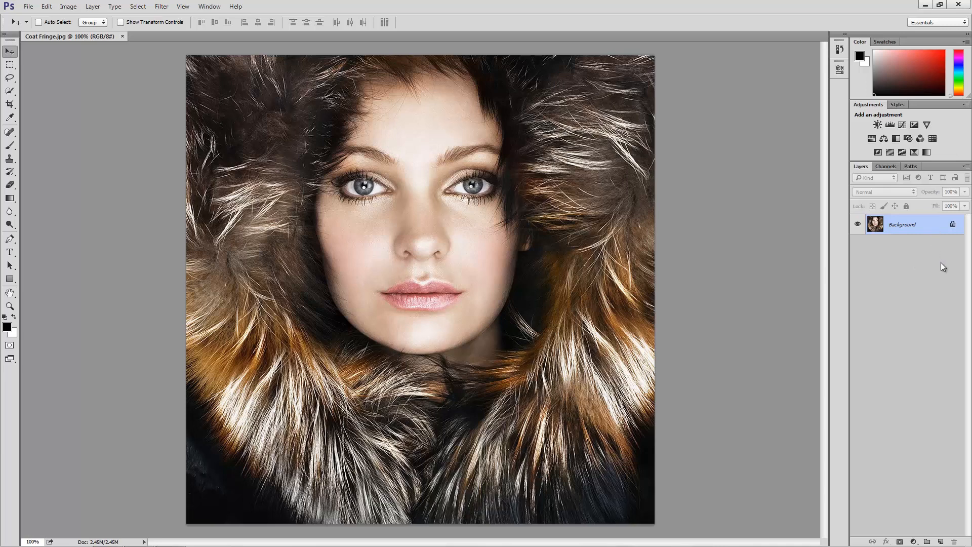
Duplicate the Background layer of Coat Fringe.jpg, hide the original, and open the duplicate in the Liquify filter.
key(ctrl+j)
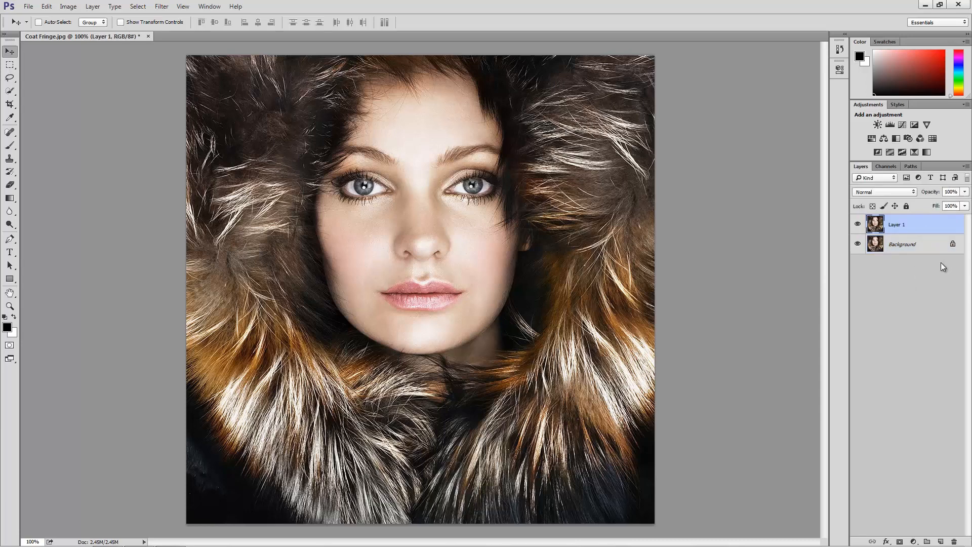
click(857, 243)
click(164, 8)
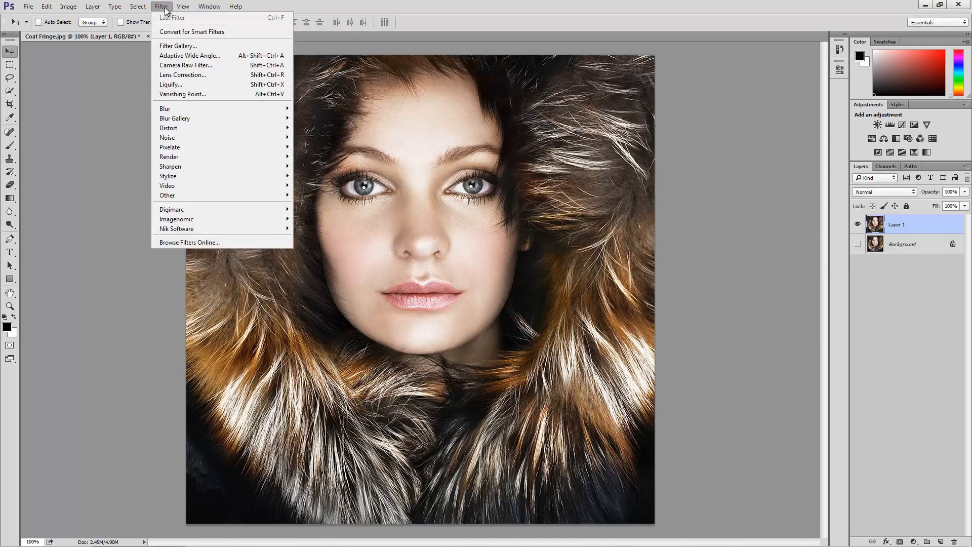
click(205, 85)
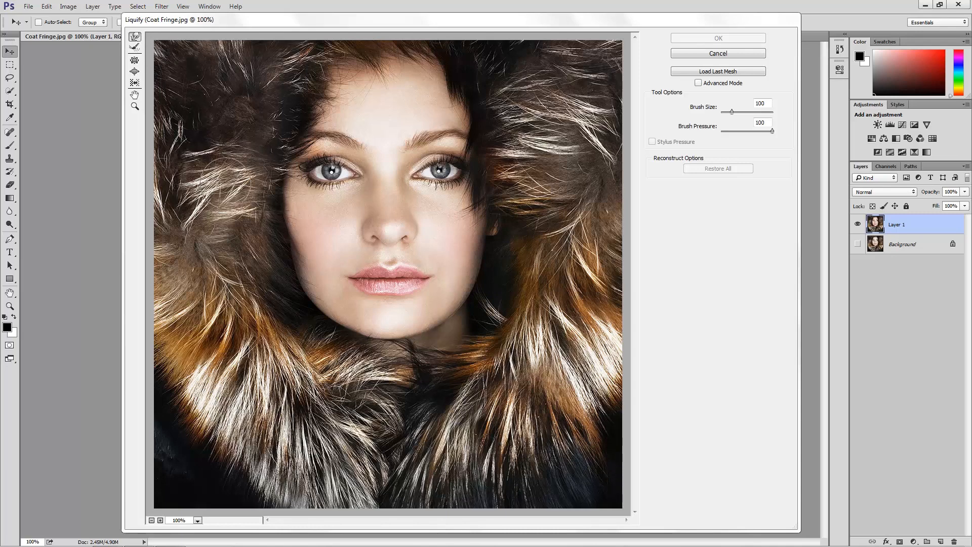
Smear the cheeks, chin and surrounding fur using the Forward Warp tool with brush size 100 and pressure 100.
mouse_move(231, 182)
mouse_down()
mouse_move(225, 219)
mouse_move(286, 223)
mouse_move(291, 238)
mouse_move(227, 275)
mouse_move(240, 304)
mouse_move(295, 287)
mouse_move(326, 290)
mouse_move(271, 395)
mouse_move(314, 377)
mouse_move(380, 315)
mouse_move(402, 403)
mouse_move(419, 427)
mouse_move(453, 424)
mouse_move(460, 390)
mouse_move(429, 323)
mouse_move(440, 305)
mouse_move(462, 307)
mouse_move(522, 361)
mouse_move(566, 319)
mouse_move(474, 259)
mouse_move(466, 238)
mouse_move(495, 218)
mouse_move(596, 233)
mouse_up()
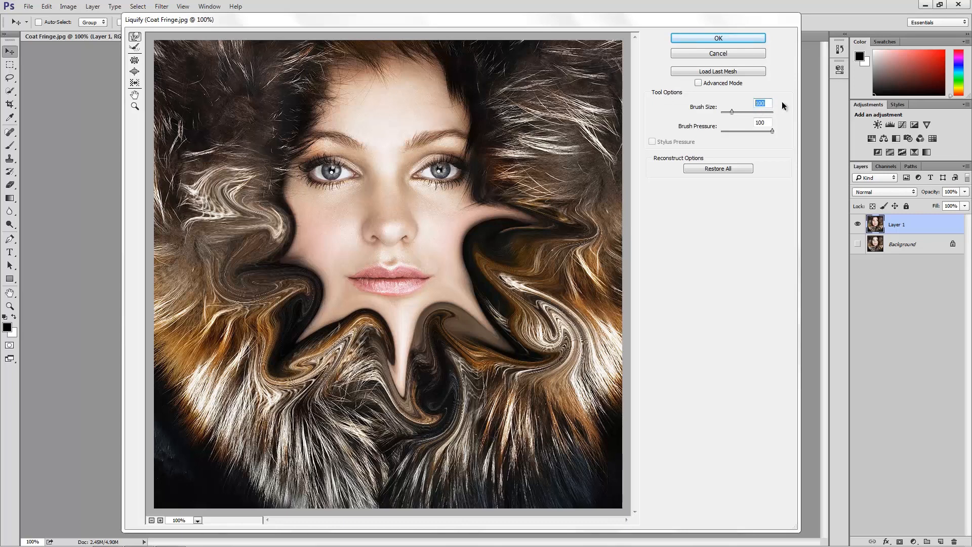
click(770, 122)
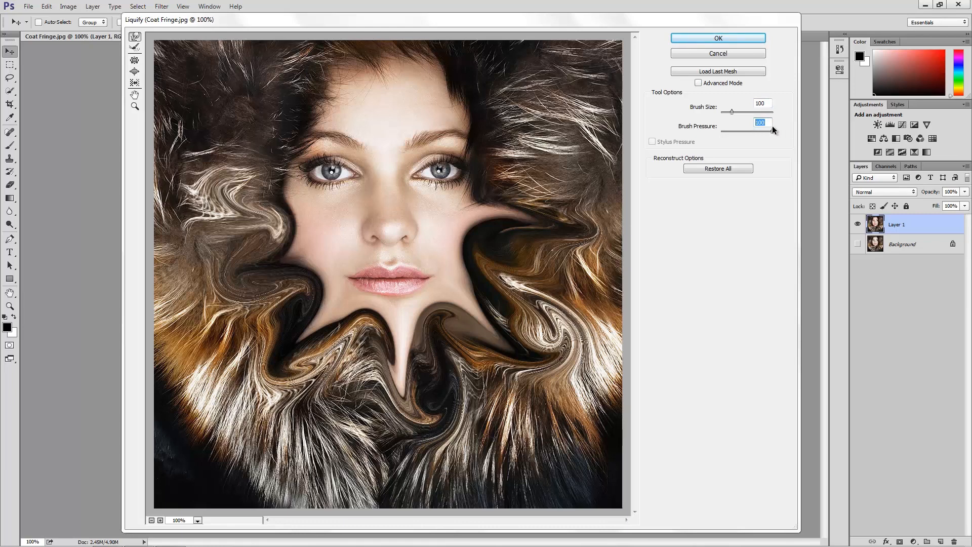
Paint over the distorted left cheek, jaw and fur with the Reconstruct tool and restore the rest of the image.
click(136, 49)
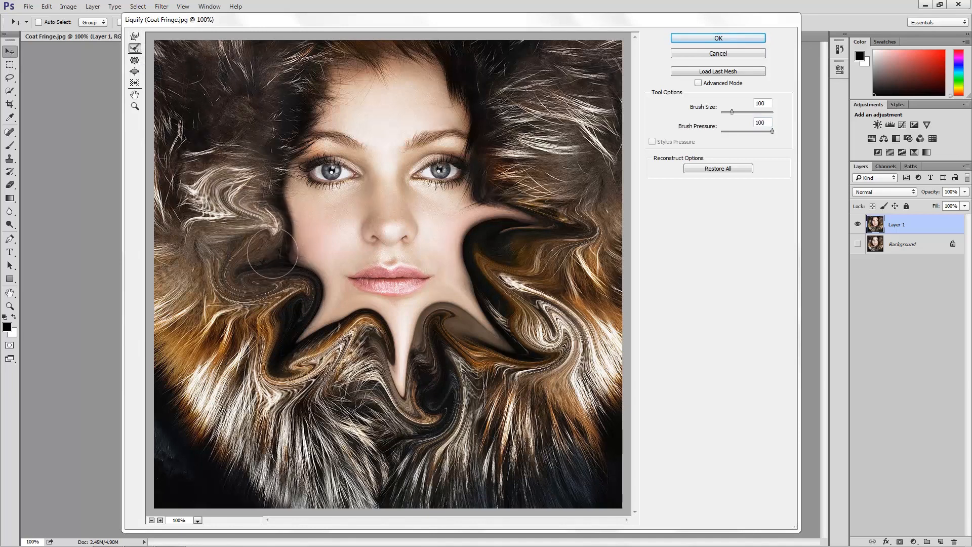
mouse_move(273, 251)
mouse_down()
mouse_move(304, 238)
mouse_move(327, 308)
mouse_move(293, 332)
mouse_move(325, 299)
mouse_move(304, 257)
mouse_move(294, 271)
mouse_move(324, 319)
mouse_move(370, 316)
mouse_move(354, 324)
mouse_move(353, 352)
mouse_move(403, 335)
mouse_move(261, 277)
mouse_move(252, 302)
mouse_move(250, 186)
mouse_move(272, 210)
mouse_move(207, 215)
mouse_move(241, 179)
mouse_move(230, 170)
mouse_move(217, 208)
mouse_move(242, 254)
mouse_move(242, 303)
mouse_move(254, 256)
mouse_move(220, 284)
mouse_move(254, 185)
mouse_move(225, 261)
mouse_move(283, 334)
mouse_move(257, 363)
mouse_move(331, 343)
mouse_move(301, 392)
mouse_up()
mouse_move(298, 322)
mouse_down()
mouse_move(298, 350)
mouse_move(327, 337)
mouse_move(299, 347)
mouse_move(320, 348)
mouse_up()
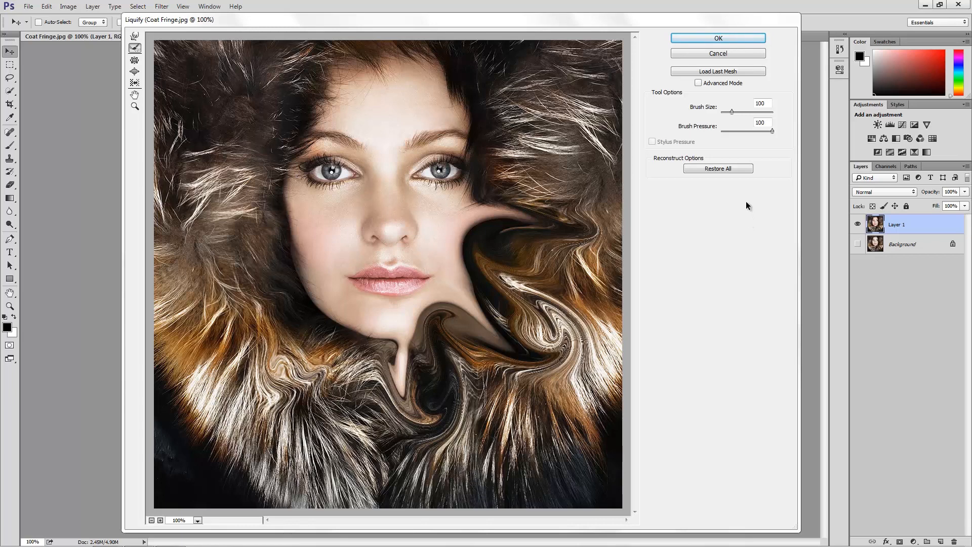
click(737, 169)
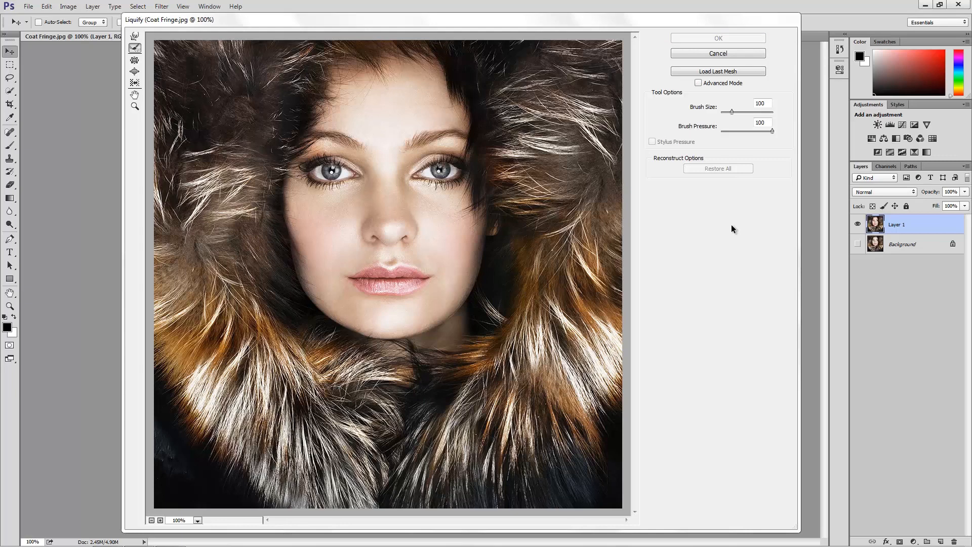
Shrink both eyes with the Pucker tool at brush size 100 and restore the image.
click(135, 62)
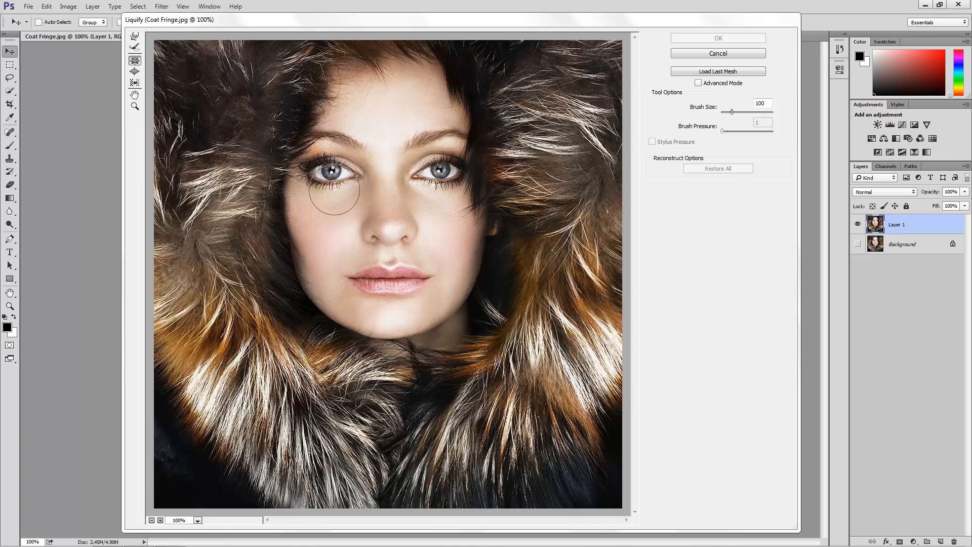
drag(332, 172, 331, 172)
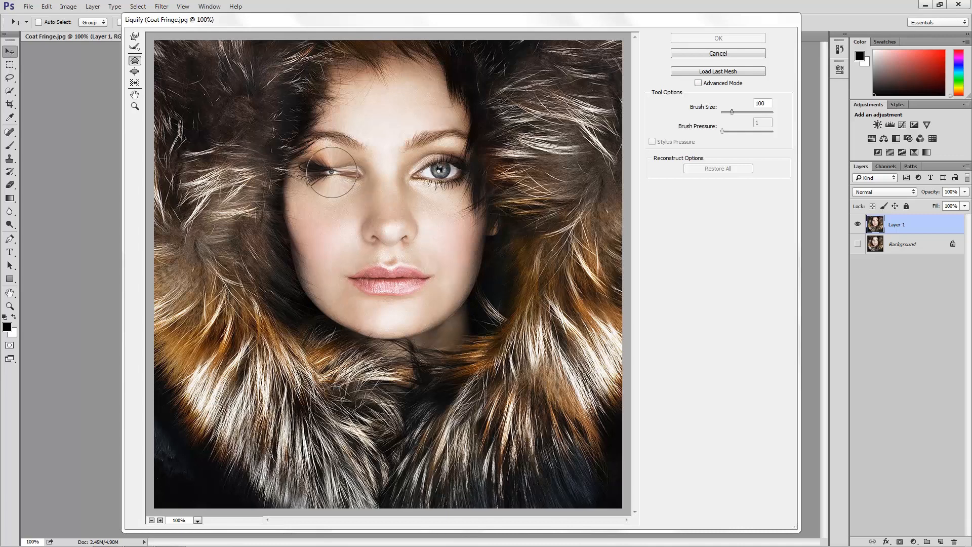
mouse_move(332, 172)
mouse_down()
mouse_move(383, 165)
mouse_move(373, 163)
mouse_up()
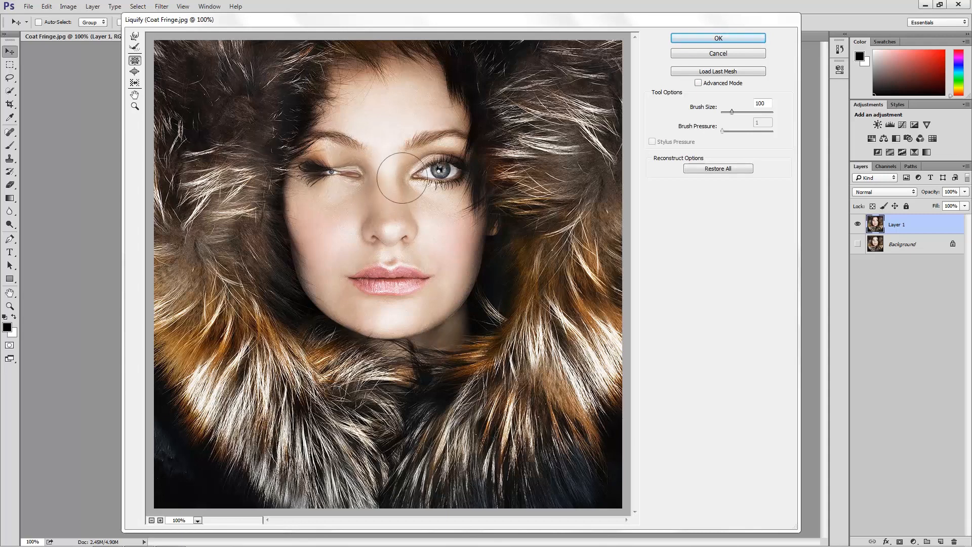
drag(436, 165, 437, 165)
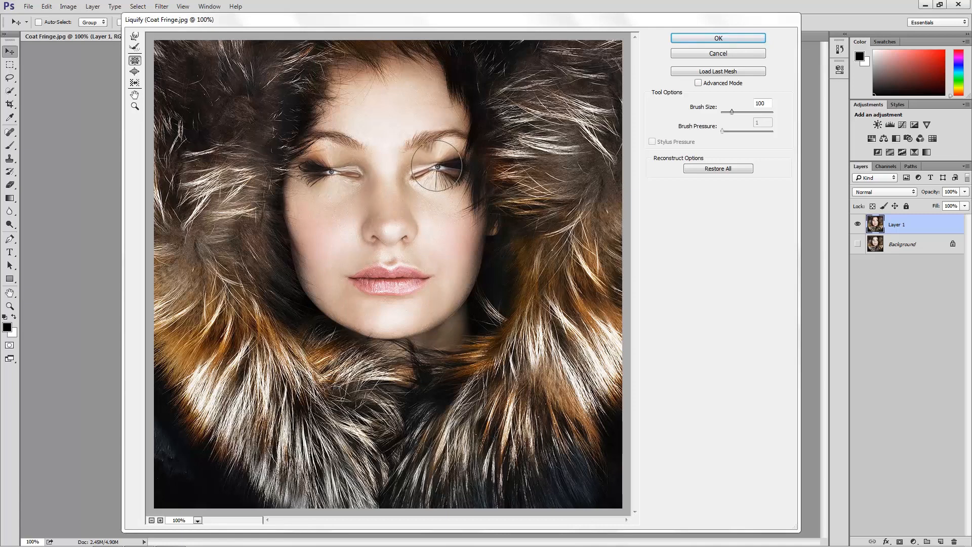
click(722, 171)
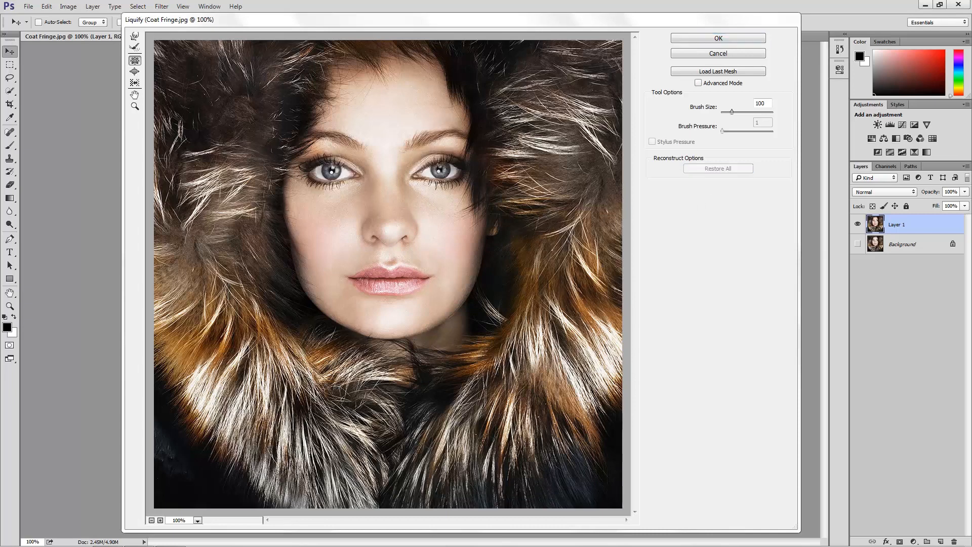
Enlarge both eyes with the Bloat tool at brush size 100, exaggerate the left one, and restore the image.
click(135, 73)
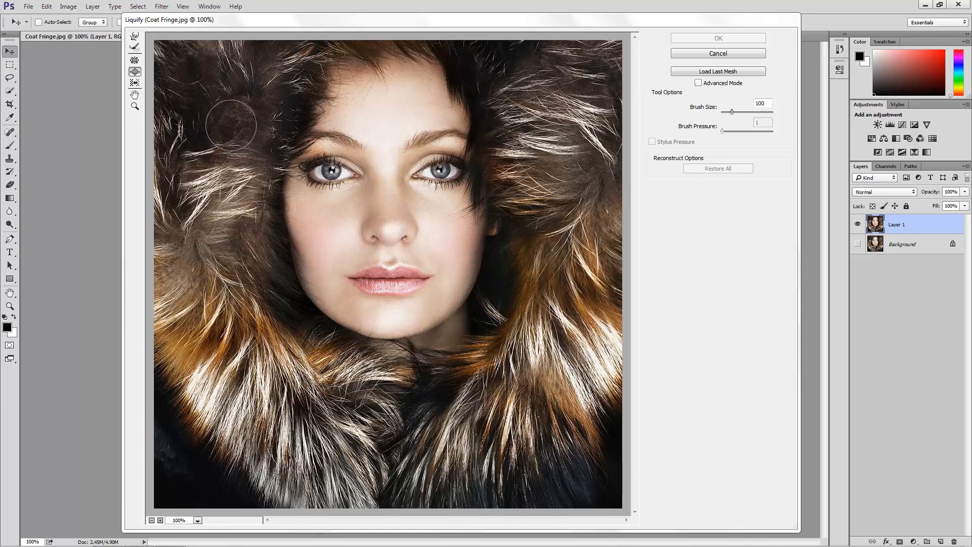
click(332, 172)
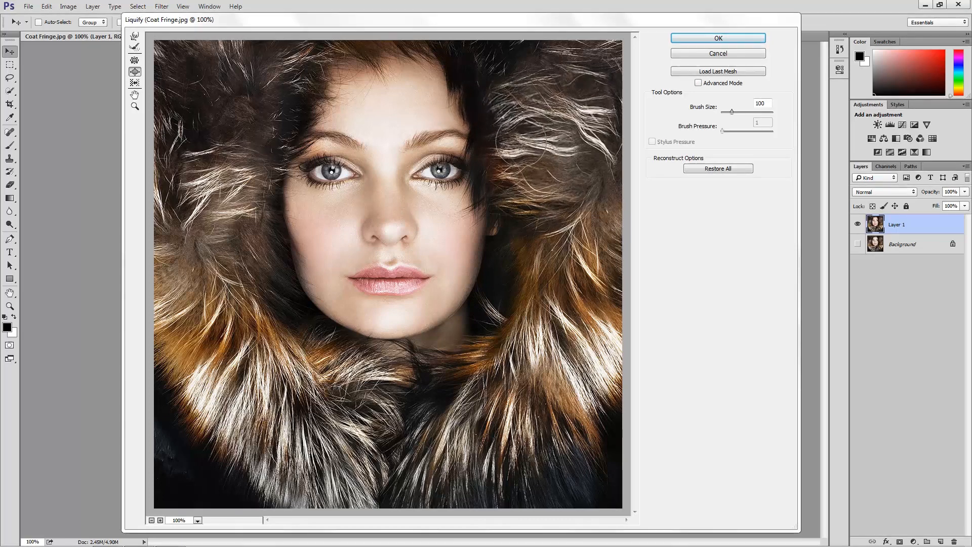
click(440, 171)
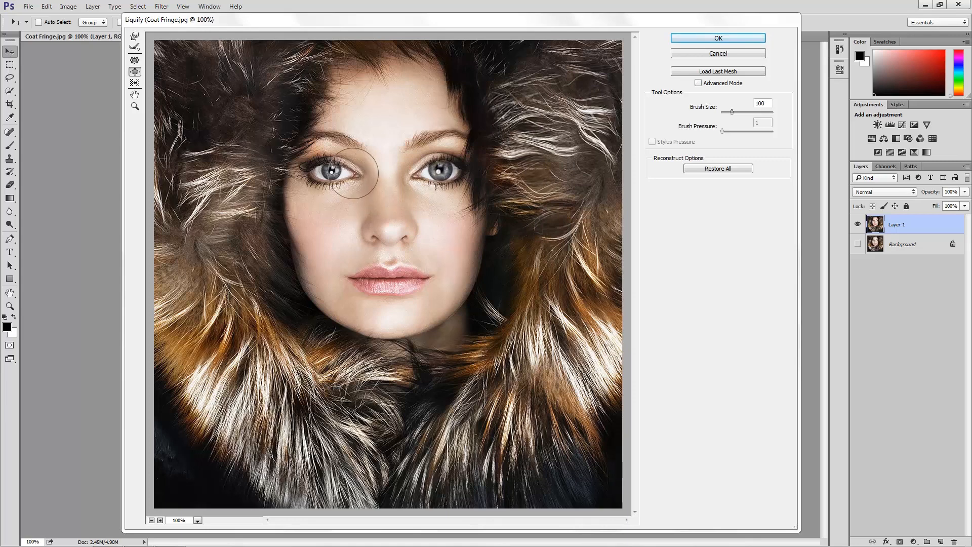
drag(355, 174, 314, 175)
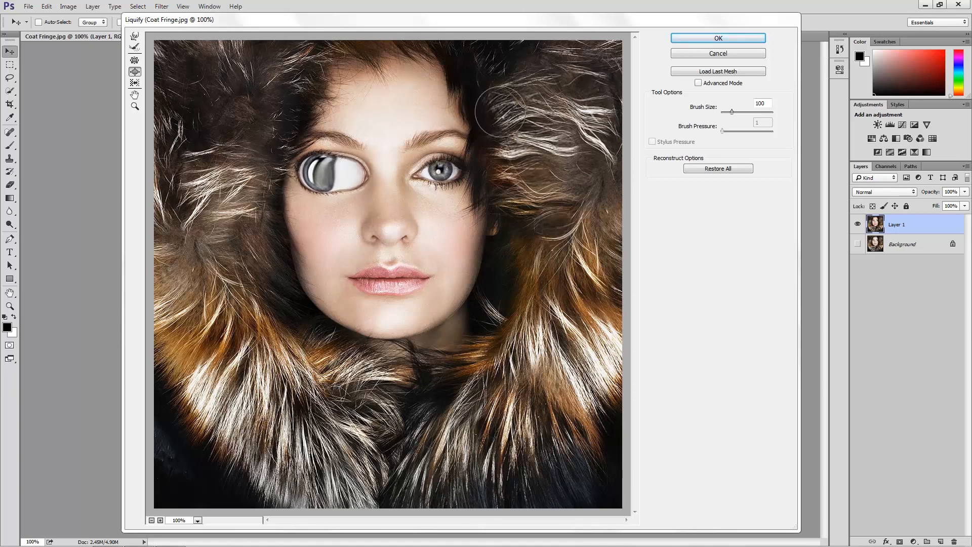
click(715, 168)
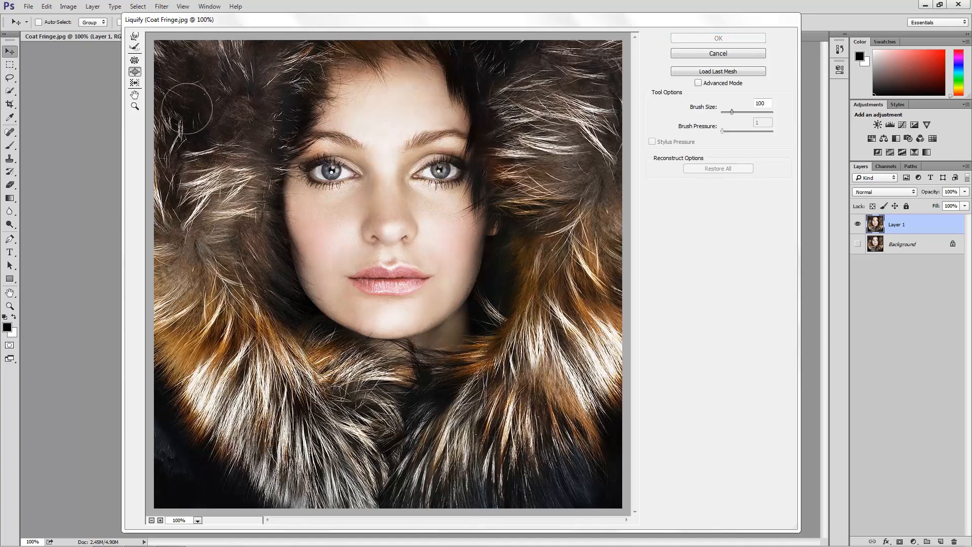
Widen the nose and thin the lips using the Push Left tool with brush size 70.
click(134, 84)
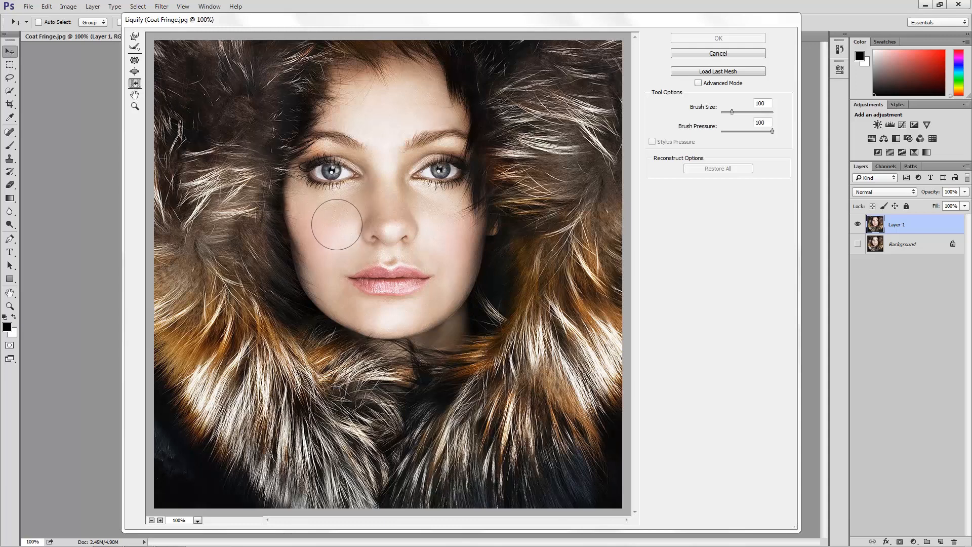
key(bracketleft)
key(bracketleft)
key(bracketleft)
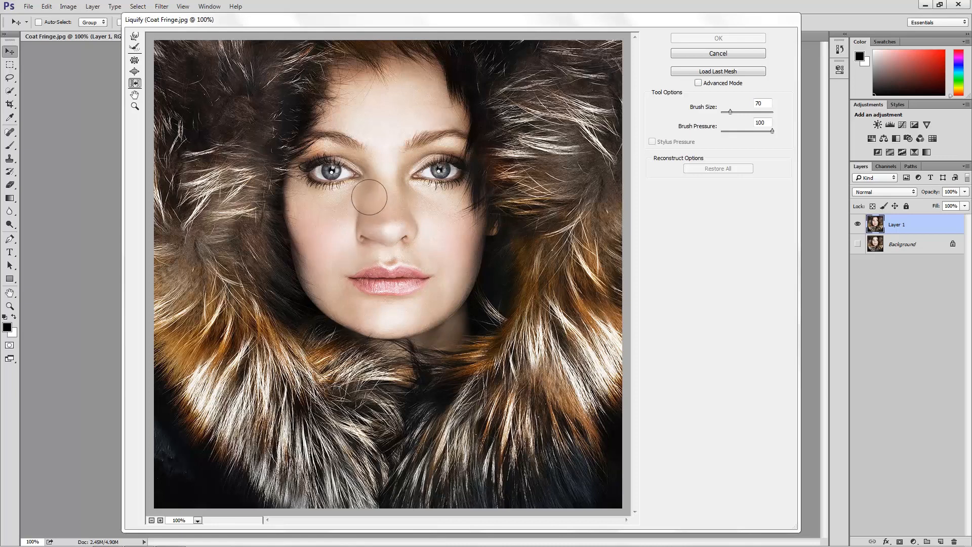
mouse_move(403, 189)
mouse_down()
mouse_move(407, 238)
mouse_move(429, 263)
mouse_move(352, 270)
mouse_move(329, 301)
mouse_move(430, 296)
mouse_up()
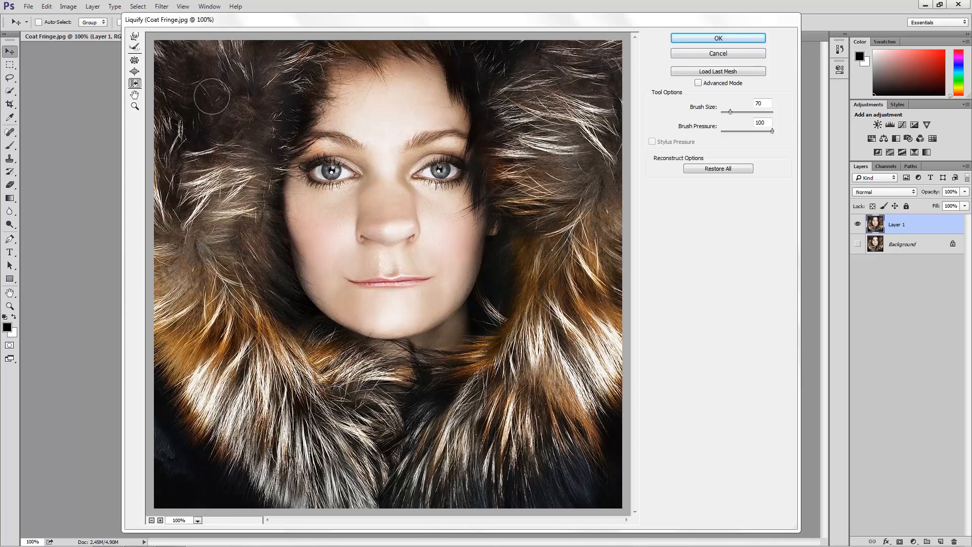
Push in the left face edge with Forward Warp, slim the right edge with Push Left, and restore the image.
click(134, 37)
mouse_move(272, 146)
mouse_down()
mouse_move(295, 147)
mouse_move(262, 184)
mouse_move(297, 180)
mouse_move(261, 217)
mouse_move(289, 215)
mouse_move(262, 241)
mouse_move(297, 239)
mouse_move(274, 263)
mouse_move(298, 269)
mouse_move(275, 289)
mouse_move(307, 286)
mouse_up()
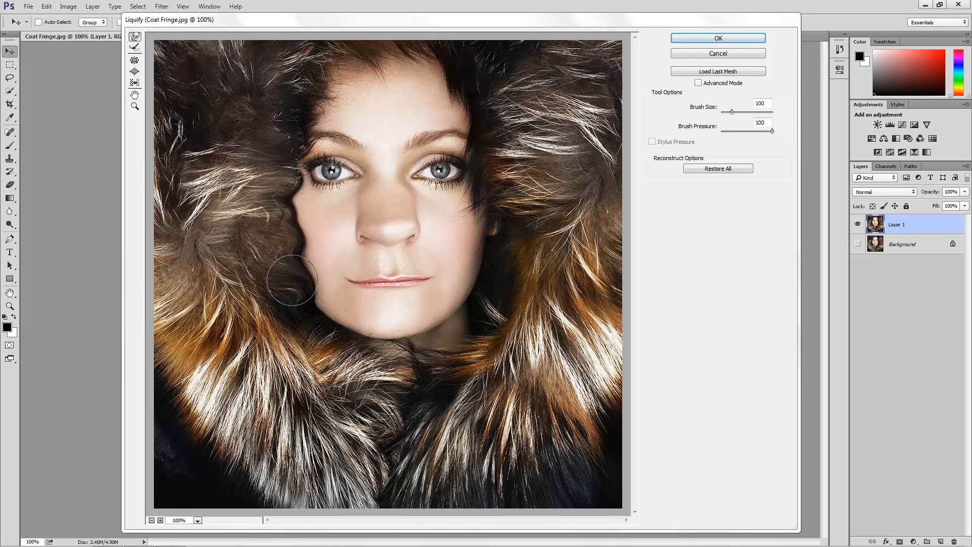
click(137, 84)
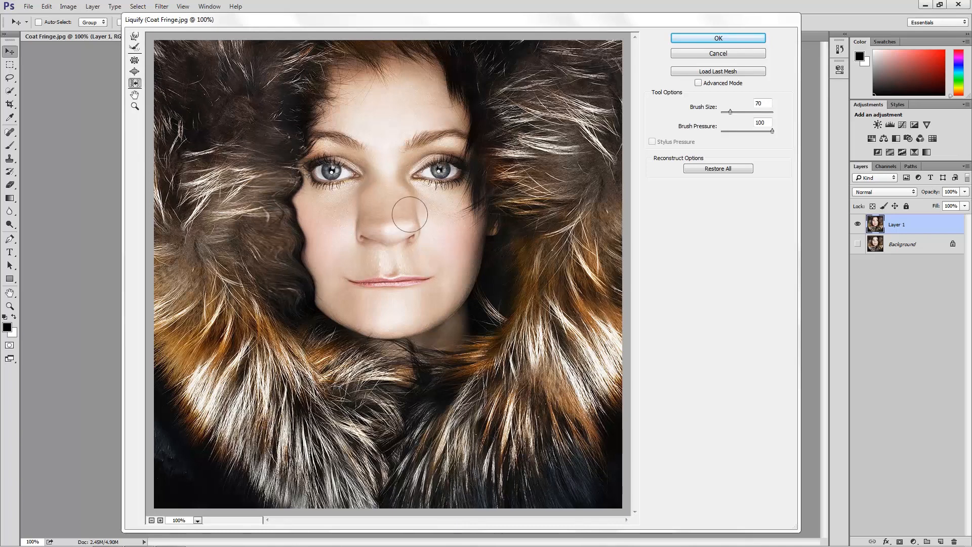
mouse_move(482, 302)
mouse_down()
mouse_move(487, 201)
mouse_move(457, 80)
mouse_up()
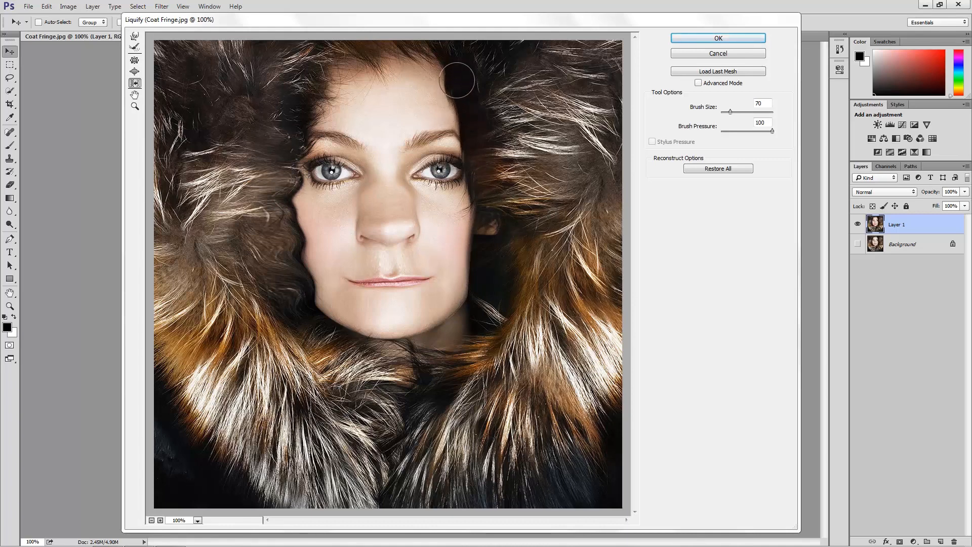
click(712, 169)
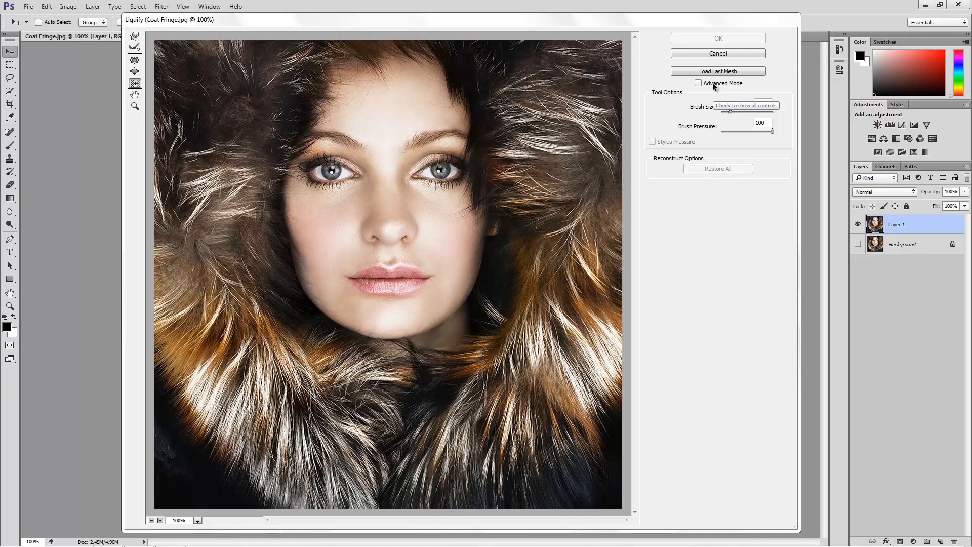
Turn on Advanced Mode to show all Liquify controls and select the brush density value.
click(697, 82)
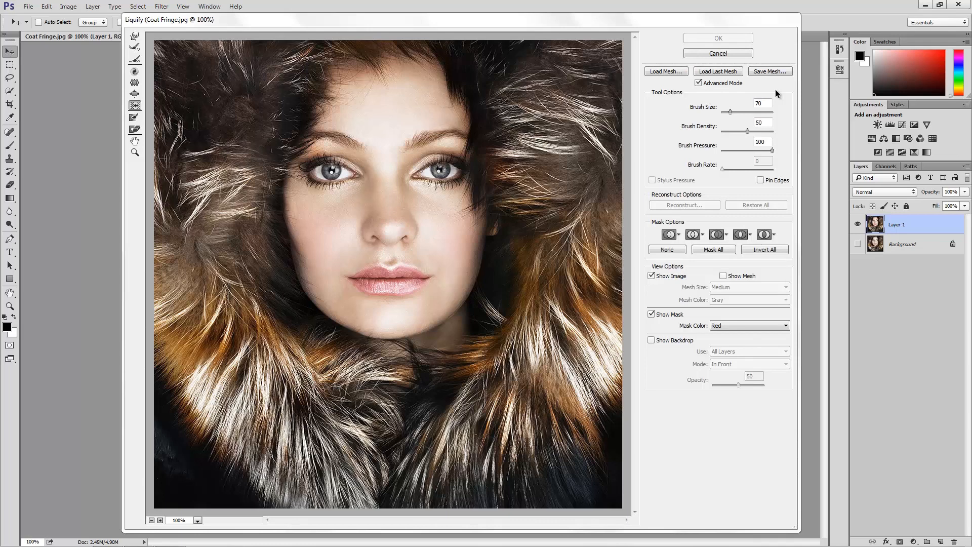
click(768, 121)
drag(768, 122, 757, 121)
Smear the eyes using Forward Warp with a low brush density and the nose and cheeks with density 100, and restore the image.
click(134, 37)
drag(747, 131, 716, 137)
drag(772, 151, 764, 152)
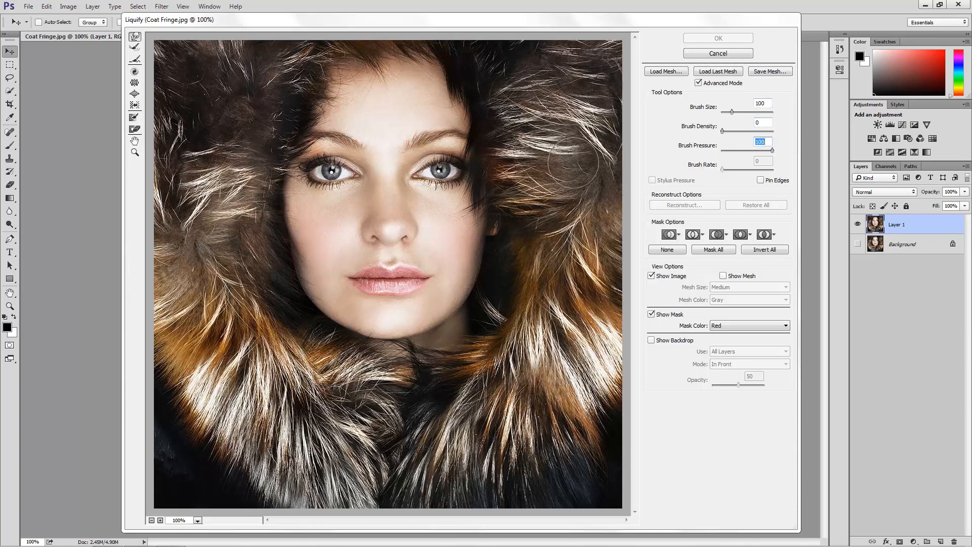
drag(536, 169, 217, 171)
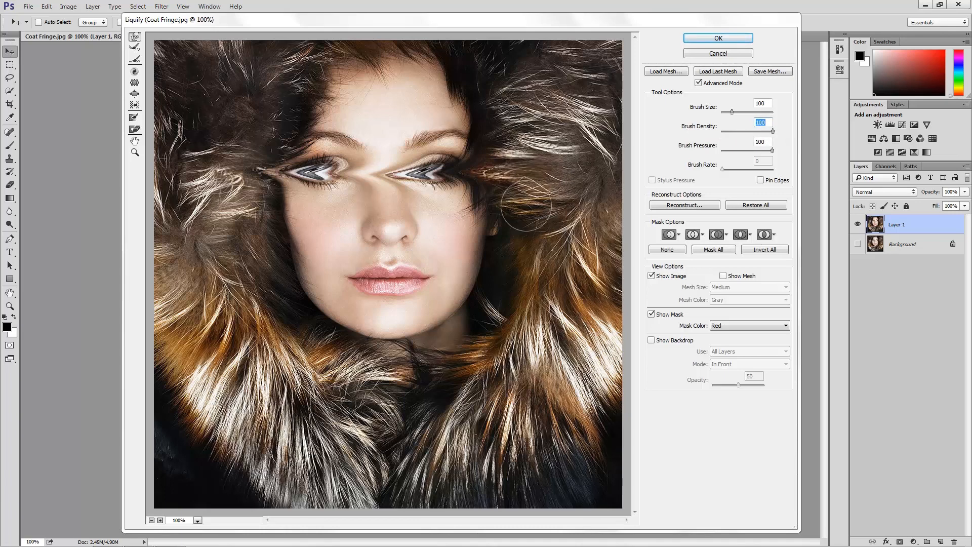
drag(522, 212, 196, 218)
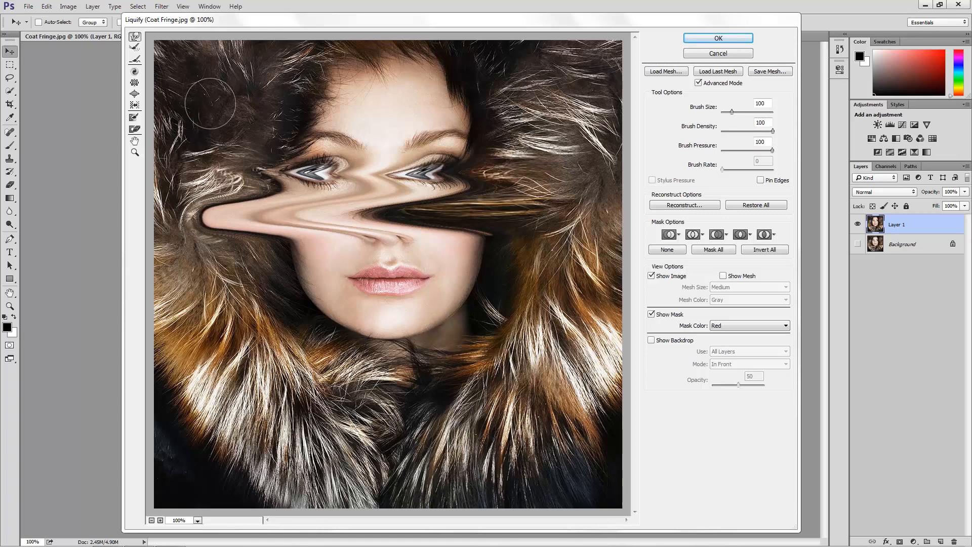
click(747, 205)
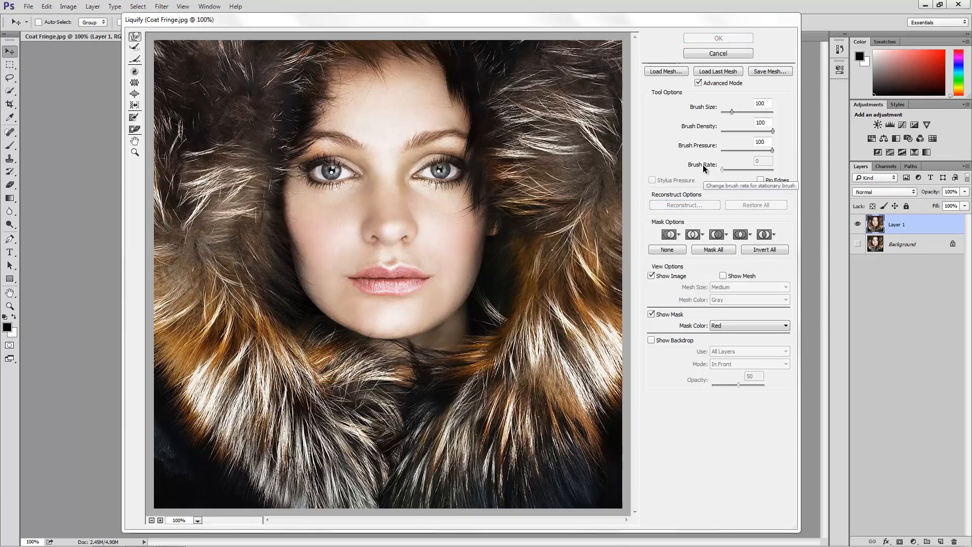
Pucker the fur beside the forehead using the Pucker tool with brush size 200 and brush rate 100.
click(134, 83)
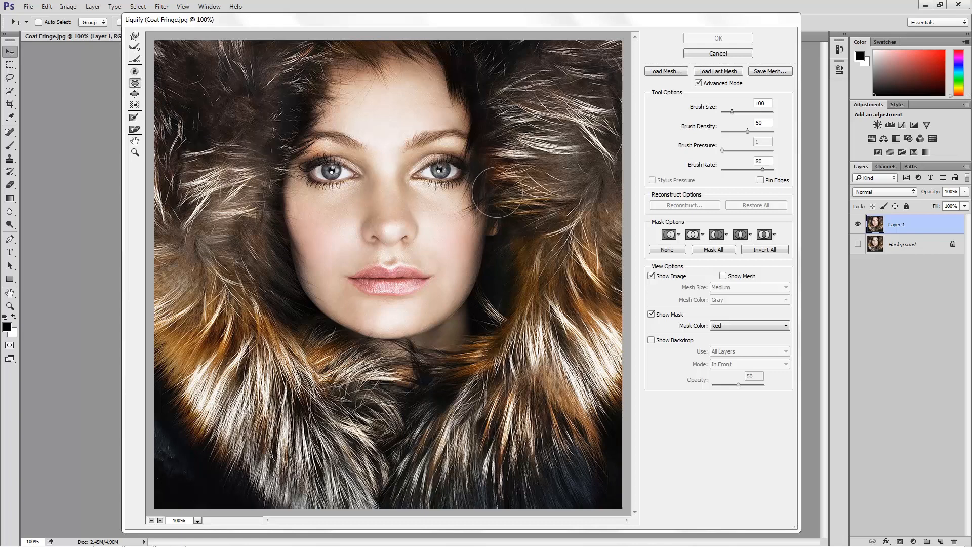
key(bracketright)
key(bracketright)
key(bracketright)
key(bracketright)
key(bracketright)
key(bracketright)
key(bracketright)
key(bracketright)
key(bracketright)
key(bracketright)
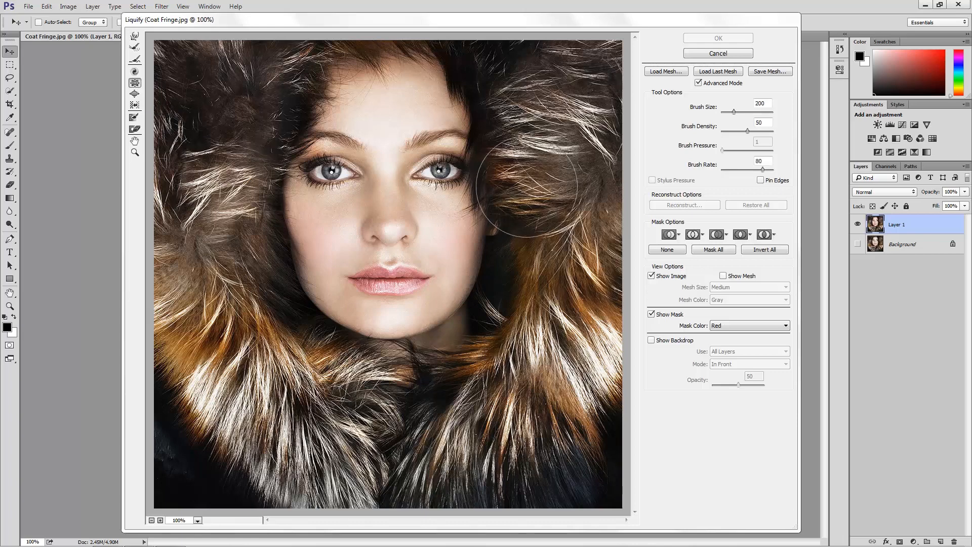
drag(527, 186, 545, 151)
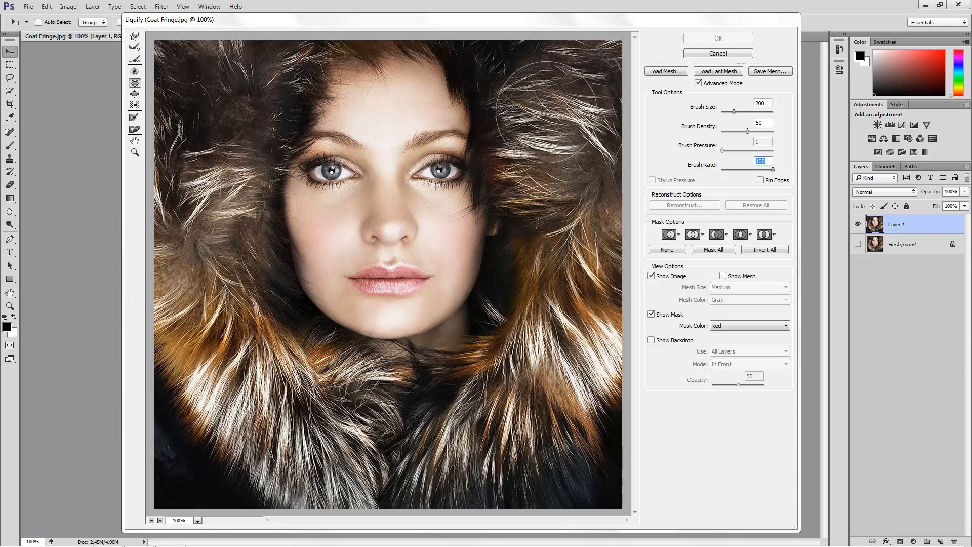
drag(546, 111, 546, 110)
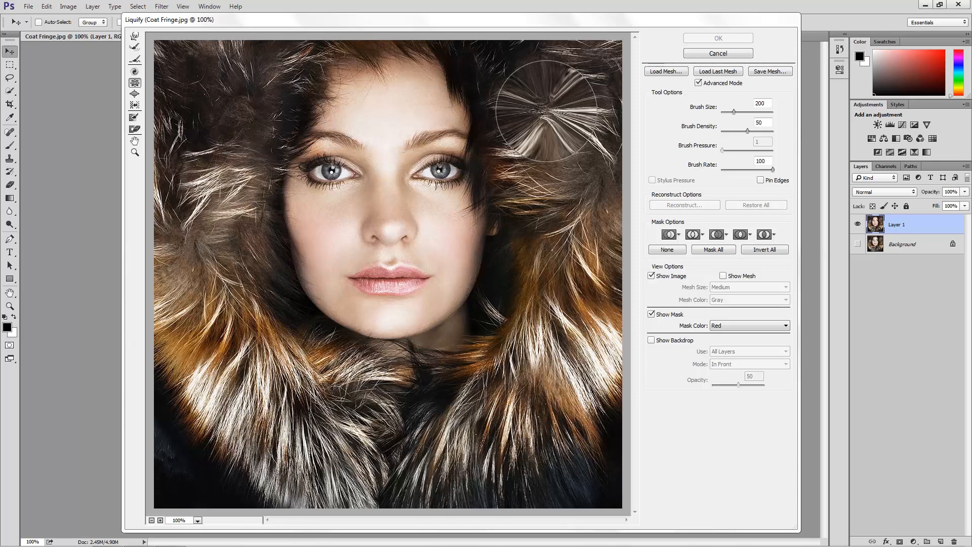
drag(546, 111, 546, 111)
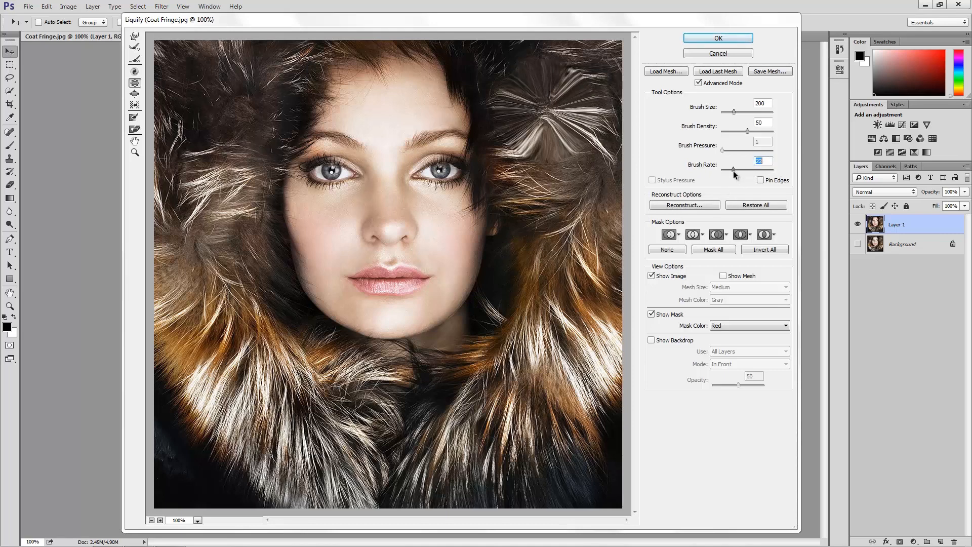
Pucker the fur beside the cheek with brush rate 25, switch to the Twirl Clockwise tool, and restore the image.
drag(735, 171, 735, 171)
drag(546, 225, 547, 224)
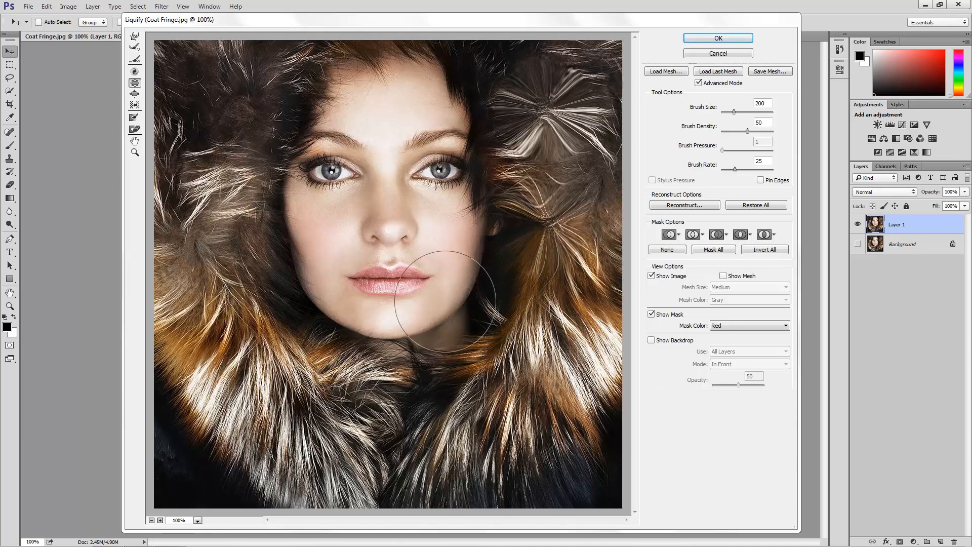
click(135, 73)
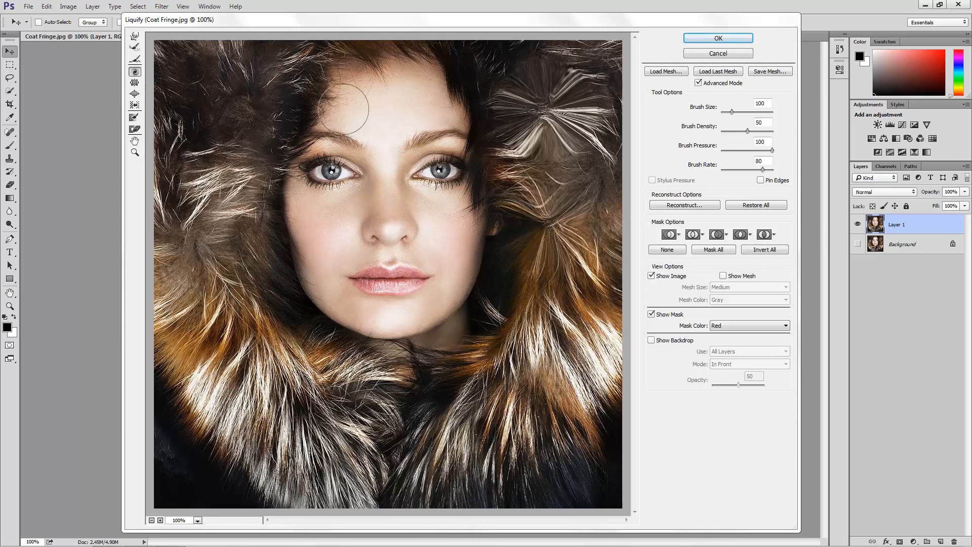
click(748, 205)
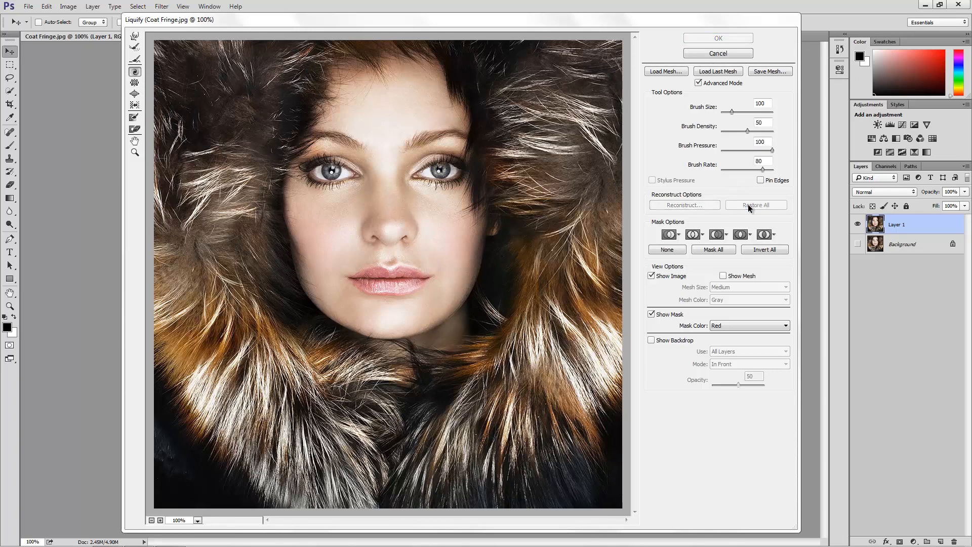
Twirl two spirals into the fur beside the face, one above the other, with brush size 150 and brush rate 100.
drag(535, 137, 529, 130)
key(bracketright)
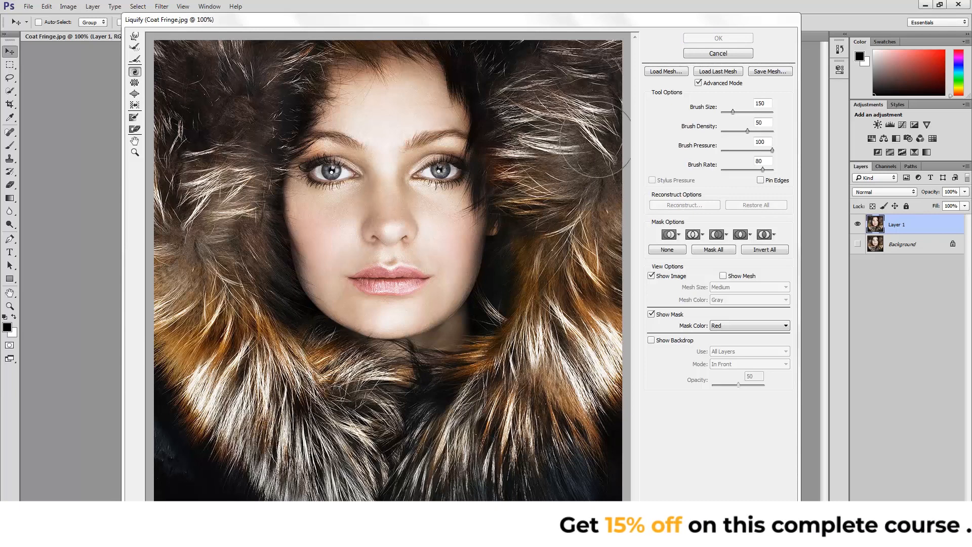
drag(762, 169, 797, 175)
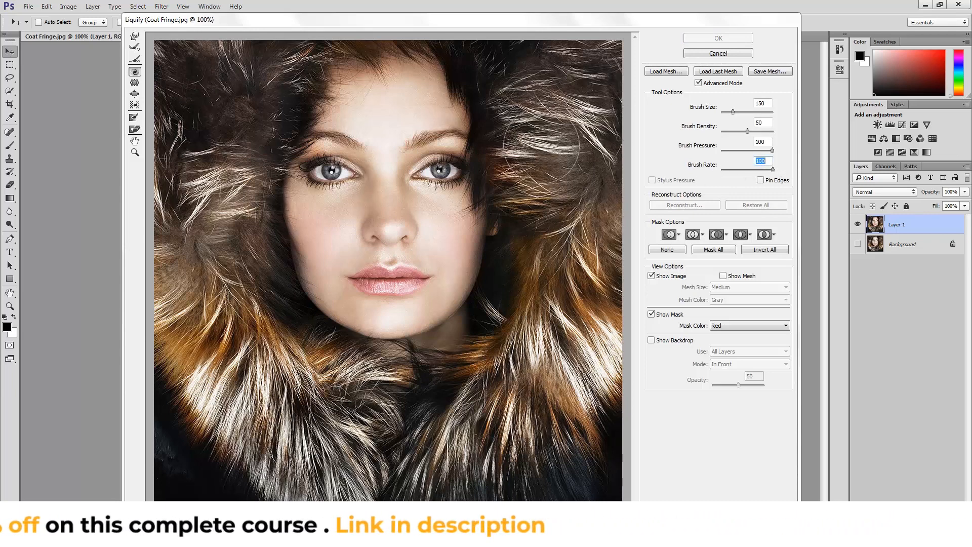
drag(536, 120, 536, 121)
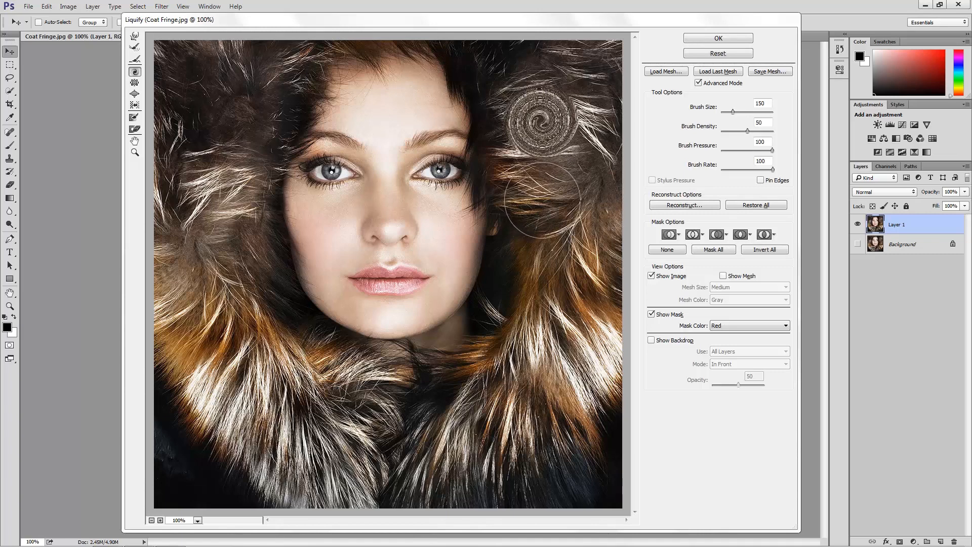
drag(541, 198, 542, 198)
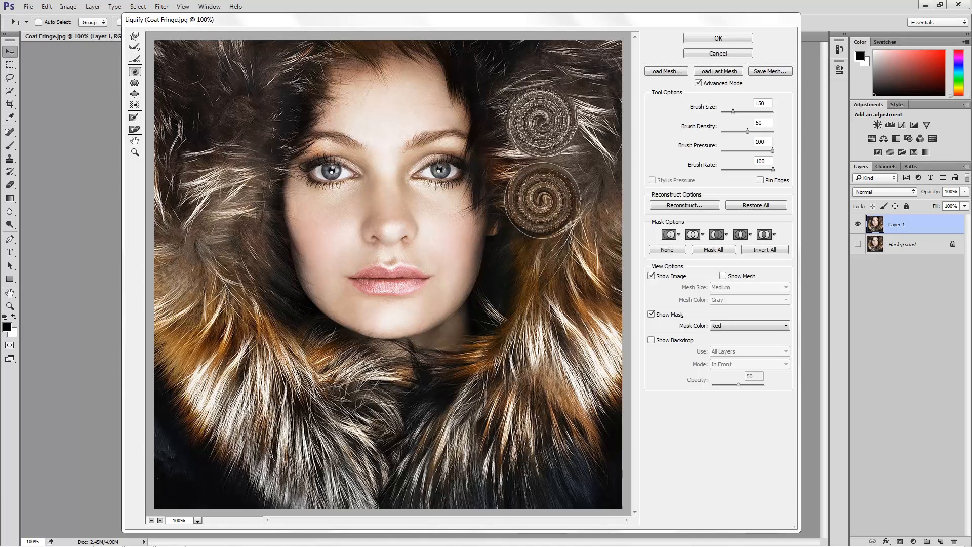
Remove the lower spiral with the Reconstruct tool, even out the upper one with the Smooth tool, and restore the image.
click(136, 61)
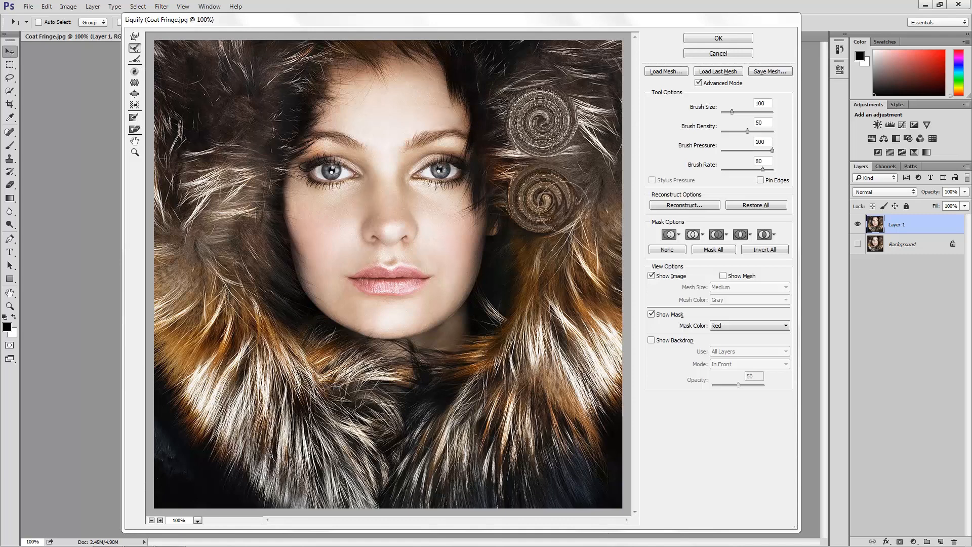
mouse_move(540, 200)
mouse_down()
mouse_move(554, 215)
mouse_move(557, 190)
mouse_move(560, 215)
mouse_move(553, 170)
mouse_move(562, 164)
mouse_move(563, 190)
mouse_move(547, 200)
mouse_move(564, 205)
mouse_move(562, 162)
mouse_move(547, 220)
mouse_move(542, 185)
mouse_move(542, 228)
mouse_move(546, 203)
mouse_move(532, 182)
mouse_move(530, 228)
mouse_move(515, 180)
mouse_move(523, 211)
mouse_move(532, 182)
mouse_move(517, 200)
mouse_move(569, 197)
mouse_move(528, 207)
mouse_move(541, 188)
mouse_up()
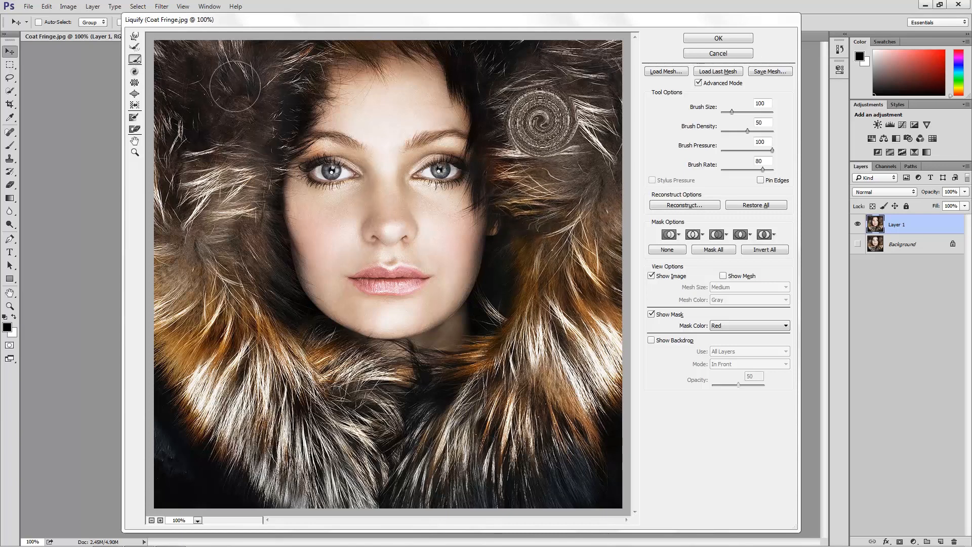
mouse_move(573, 132)
mouse_down()
mouse_move(543, 99)
mouse_move(523, 109)
mouse_move(552, 101)
mouse_move(570, 127)
mouse_move(533, 145)
mouse_move(525, 117)
mouse_move(550, 107)
mouse_move(529, 142)
mouse_move(562, 121)
mouse_move(566, 102)
mouse_move(559, 152)
mouse_move(529, 154)
mouse_move(499, 119)
mouse_move(546, 89)
mouse_move(526, 84)
mouse_move(572, 96)
mouse_move(532, 146)
mouse_move(502, 134)
mouse_move(506, 150)
mouse_move(501, 101)
mouse_move(550, 90)
mouse_up()
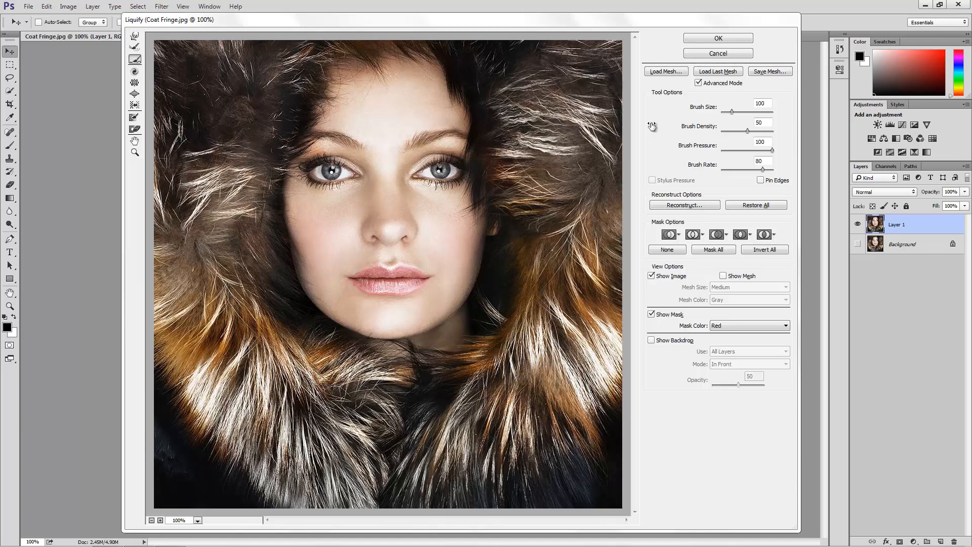
click(749, 205)
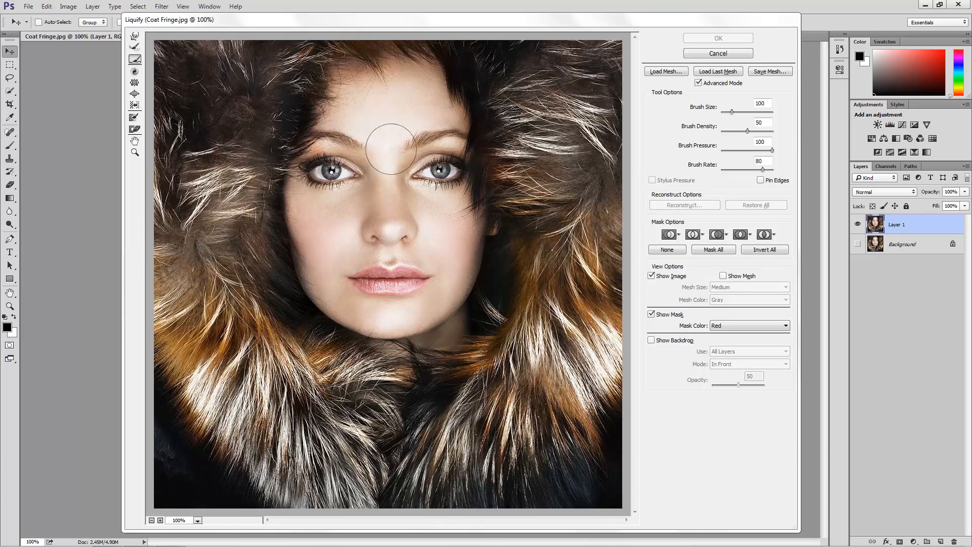
Protect the whole face with the Freeze Mask tool at brush size 100, and hide the mask overlay.
click(134, 118)
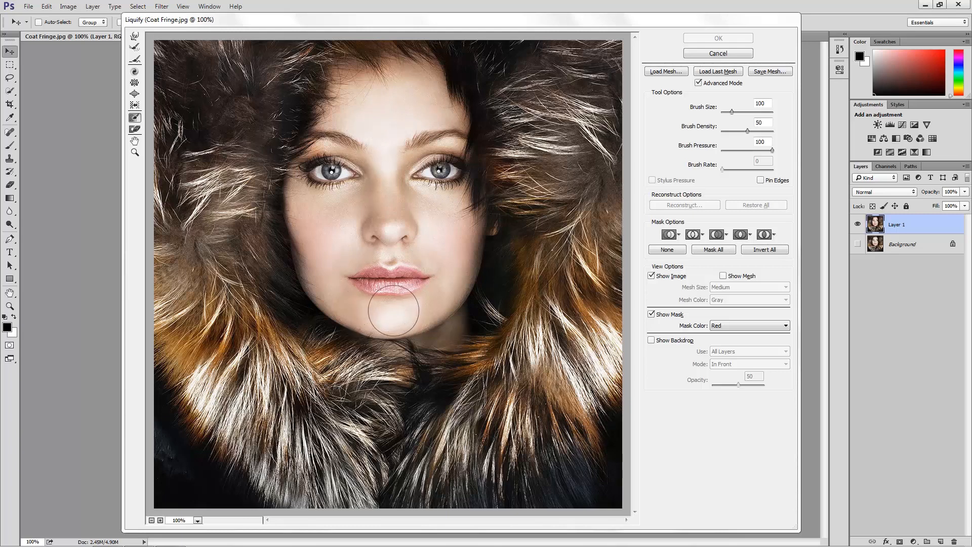
mouse_move(388, 315)
mouse_down()
mouse_move(321, 282)
mouse_move(303, 223)
mouse_move(300, 181)
mouse_move(321, 160)
mouse_move(343, 76)
mouse_move(406, 67)
mouse_move(430, 78)
mouse_move(452, 128)
mouse_move(450, 198)
mouse_move(463, 211)
mouse_move(469, 195)
mouse_move(470, 221)
mouse_move(465, 271)
mouse_move(440, 313)
mouse_move(382, 318)
mouse_move(358, 293)
mouse_move(432, 282)
mouse_move(439, 261)
mouse_move(357, 266)
mouse_move(342, 252)
mouse_move(447, 230)
mouse_move(397, 216)
mouse_move(348, 227)
mouse_move(324, 215)
mouse_move(370, 190)
mouse_move(429, 185)
mouse_move(335, 168)
mouse_move(437, 129)
mouse_move(388, 103)
mouse_move(386, 126)
mouse_up()
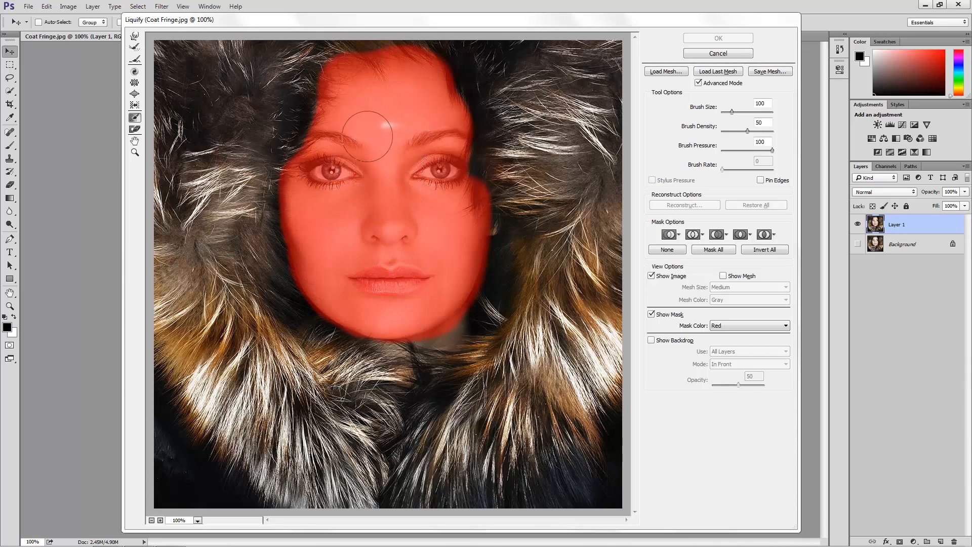
click(652, 314)
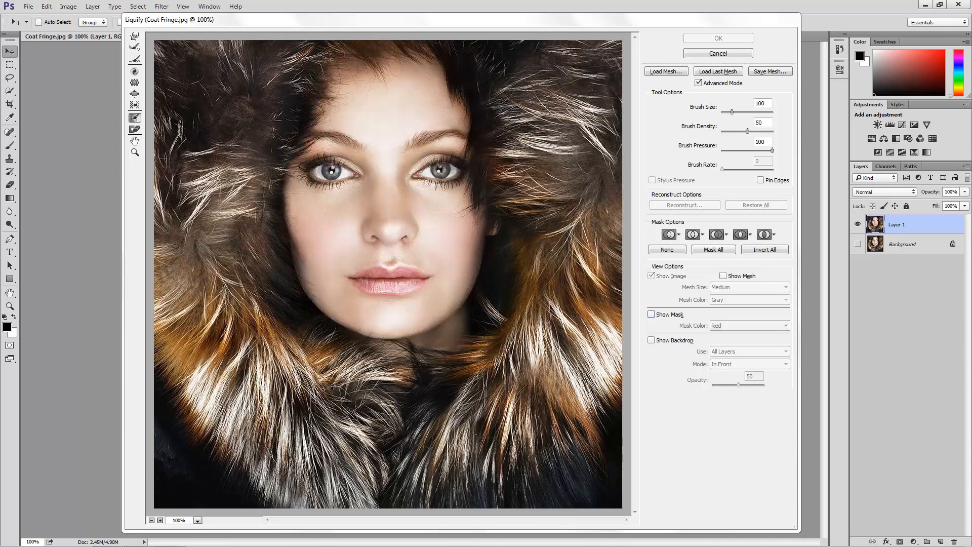
Twirl the fur, across the masked face and along the image edge with Twirl Clockwise, and turn on Pin Edges.
click(135, 71)
mouse_move(234, 145)
mouse_down()
mouse_move(243, 191)
mouse_move(279, 132)
mouse_move(258, 151)
mouse_move(263, 163)
mouse_move(293, 71)
mouse_move(260, 75)
mouse_move(317, 46)
mouse_move(406, 40)
mouse_move(519, 58)
mouse_move(523, 167)
mouse_move(490, 175)
mouse_move(570, 237)
mouse_move(558, 252)
mouse_move(620, 163)
mouse_move(601, 154)
mouse_move(599, 129)
mouse_move(538, 101)
mouse_move(506, 114)
mouse_move(513, 160)
mouse_move(504, 194)
mouse_move(546, 286)
mouse_move(552, 264)
mouse_move(589, 234)
mouse_move(626, 236)
mouse_move(582, 221)
mouse_move(479, 104)
mouse_up()
mouse_move(391, 144)
mouse_down()
mouse_move(294, 152)
mouse_move(207, 119)
mouse_move(180, 144)
mouse_move(217, 162)
mouse_move(256, 77)
mouse_move(308, 68)
mouse_move(248, 118)
mouse_move(253, 162)
mouse_move(321, 178)
mouse_up()
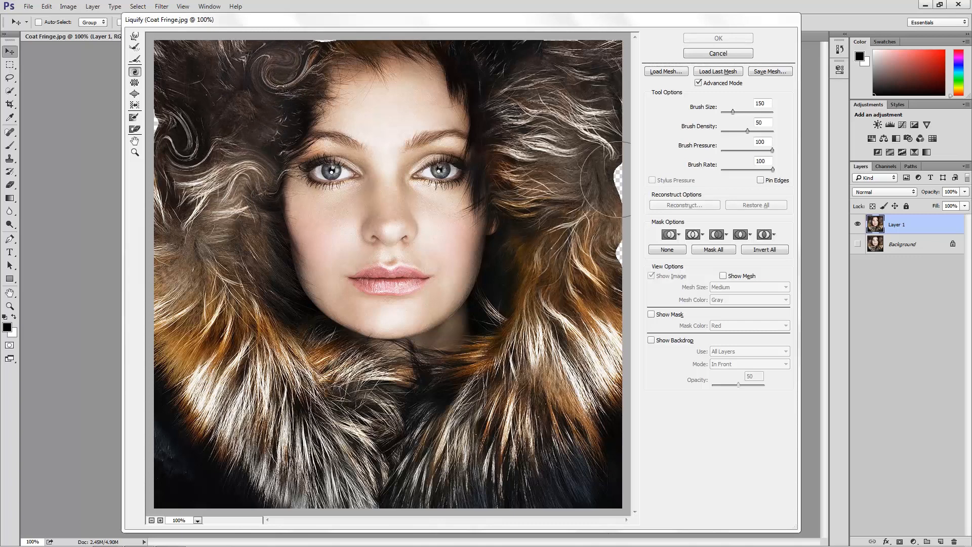
mouse_move(618, 212)
mouse_down()
mouse_move(619, 251)
mouse_move(595, 262)
mouse_up()
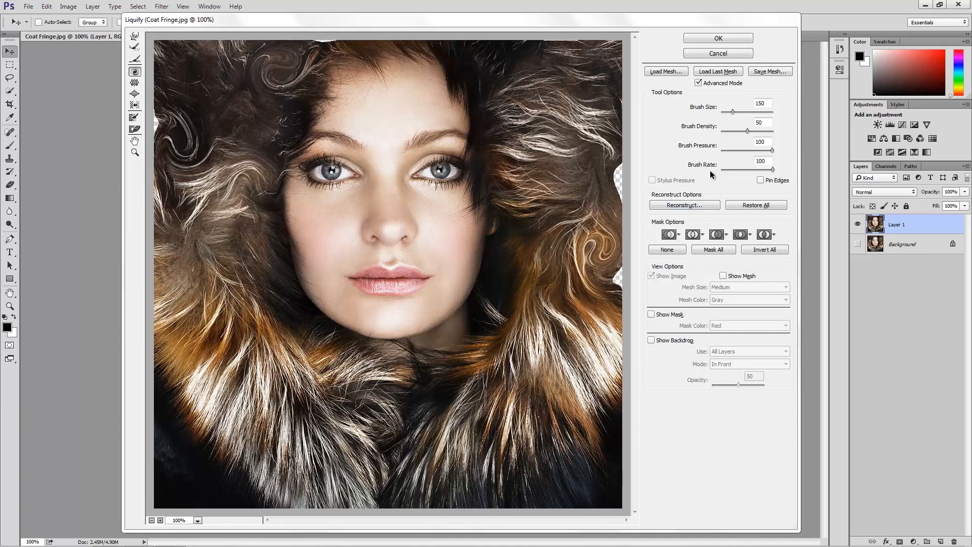
click(761, 181)
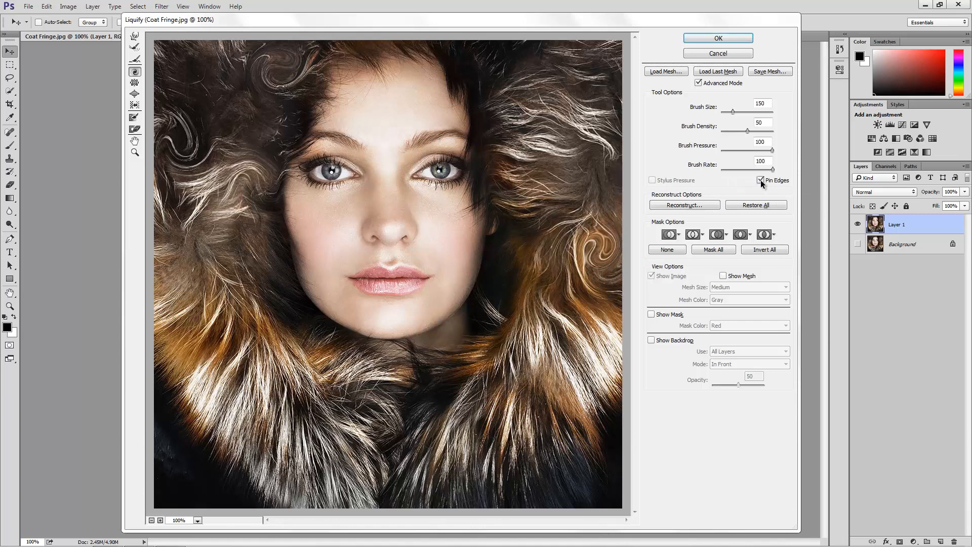
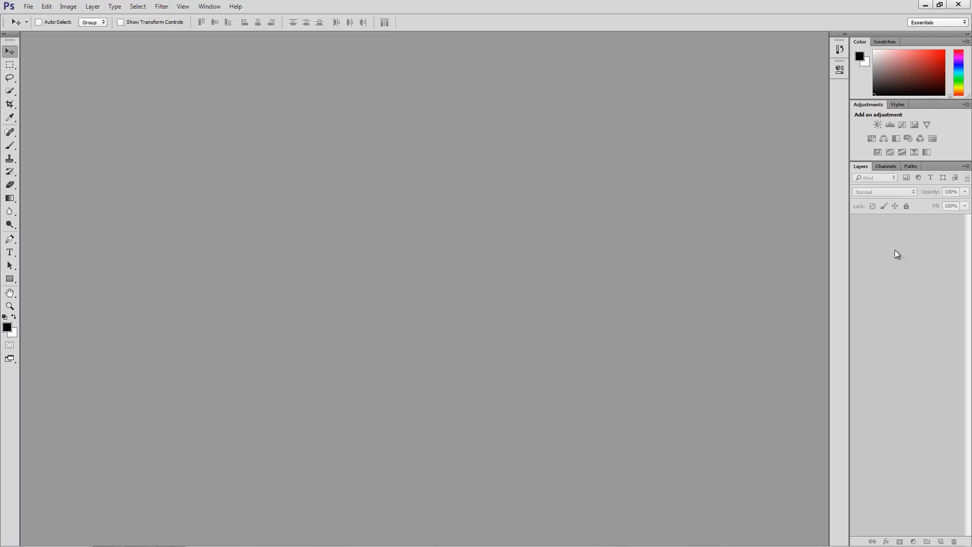
Open Balcony.jpg from the desktop using the Camera Raw file format and bring it in as a smart object.
click(28, 7)
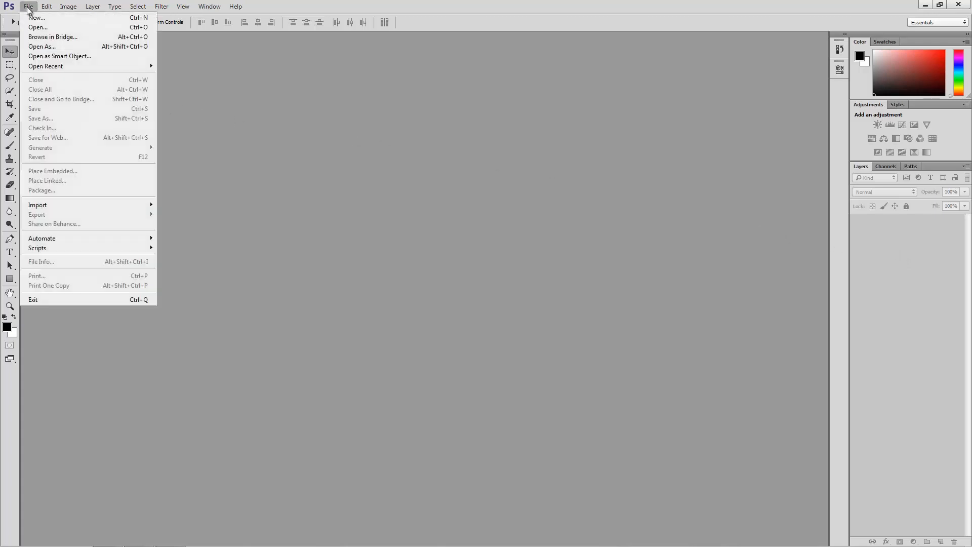
click(84, 47)
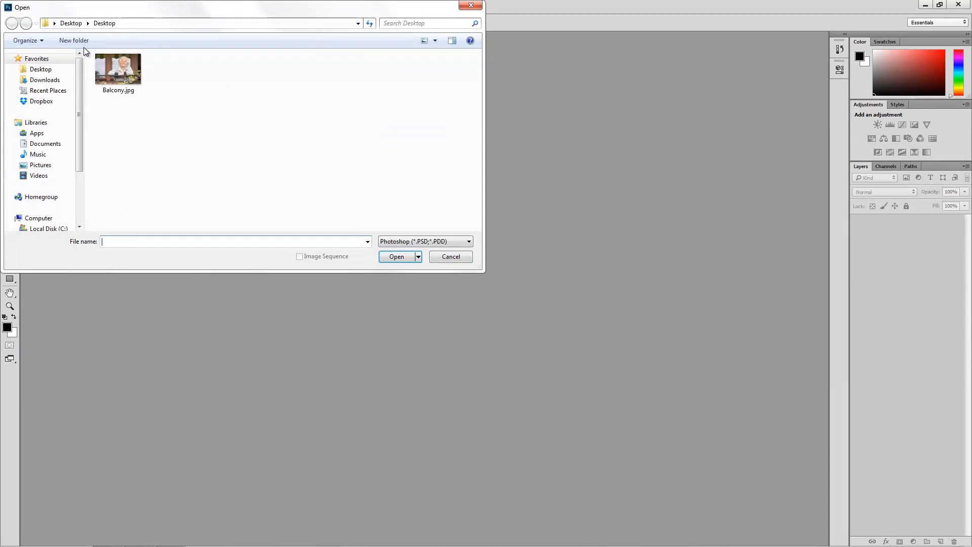
click(126, 75)
drag(220, 19, 279, 59)
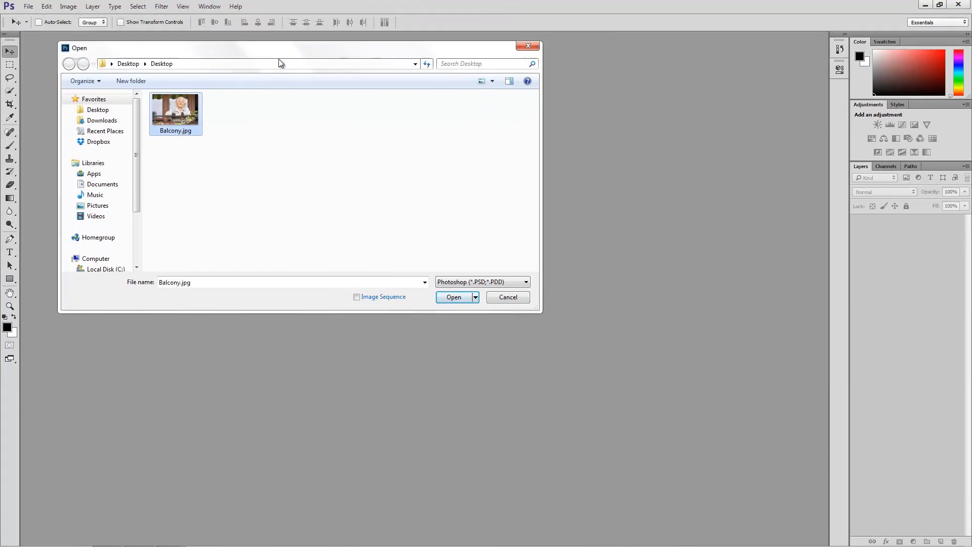
drag(210, 288, 161, 286)
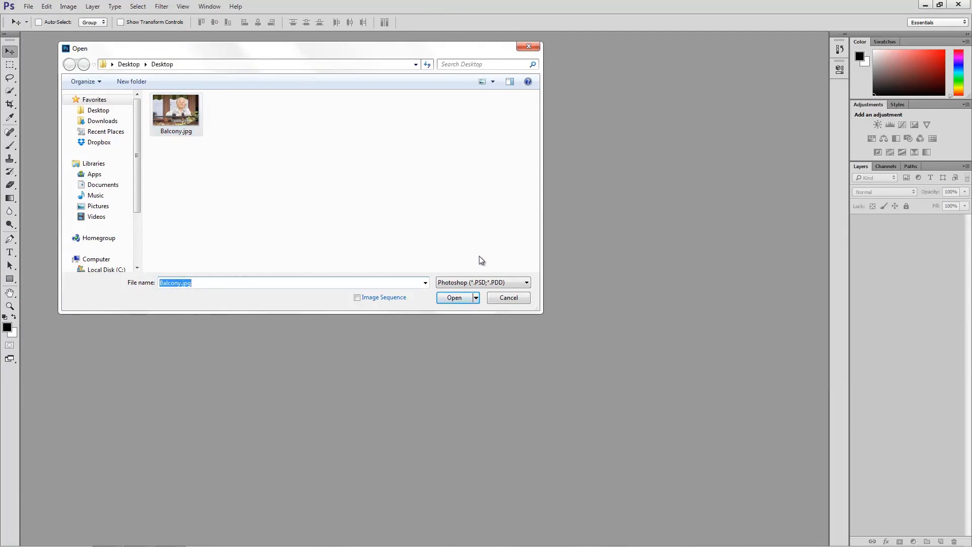
click(491, 285)
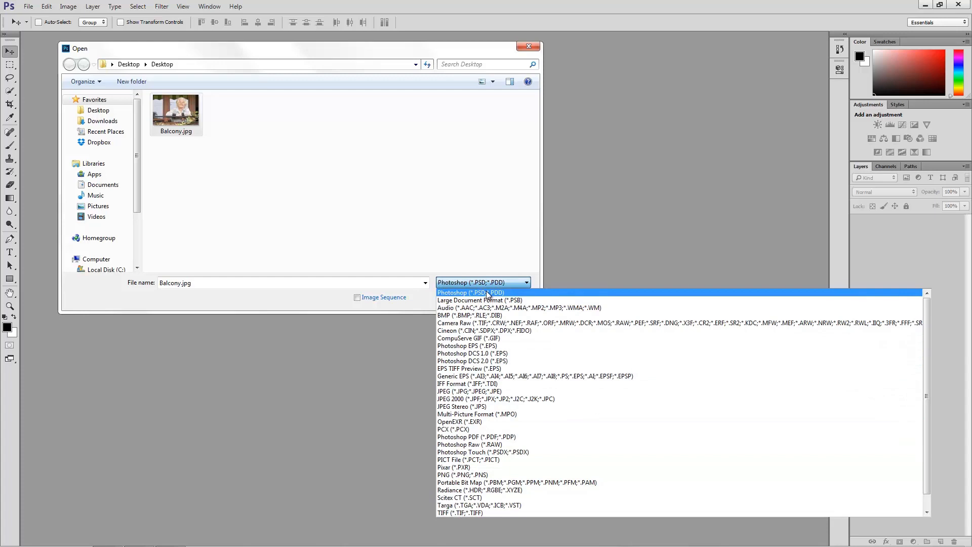
click(475, 323)
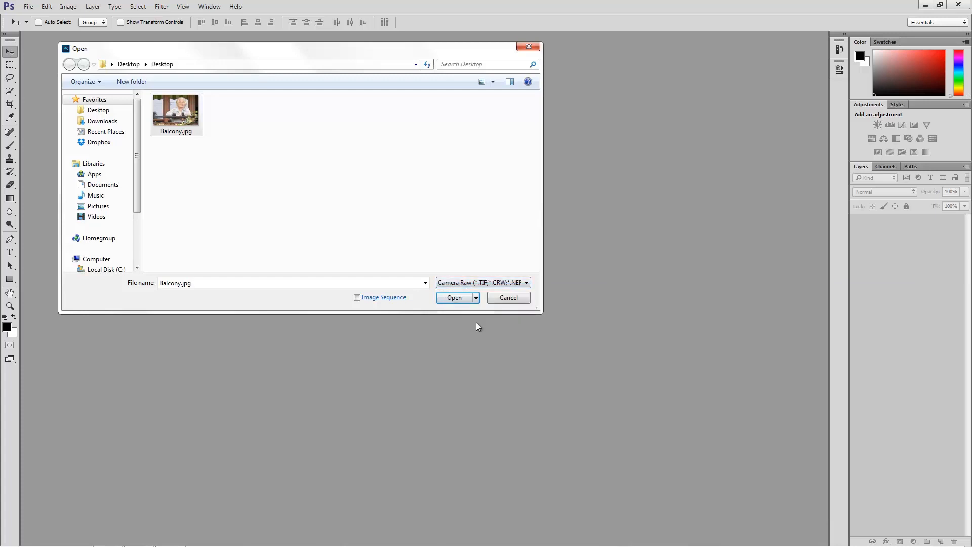
click(454, 297)
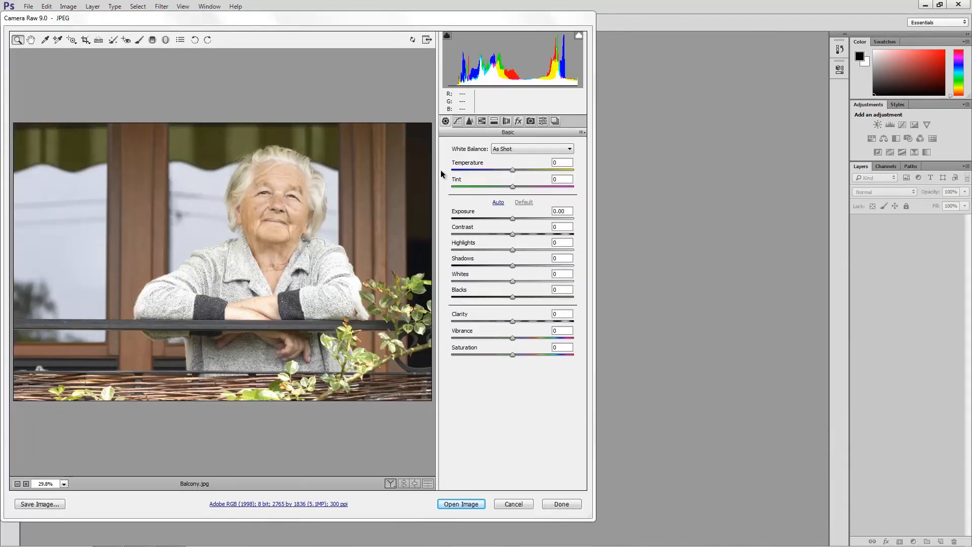
drag(393, 19, 499, 26)
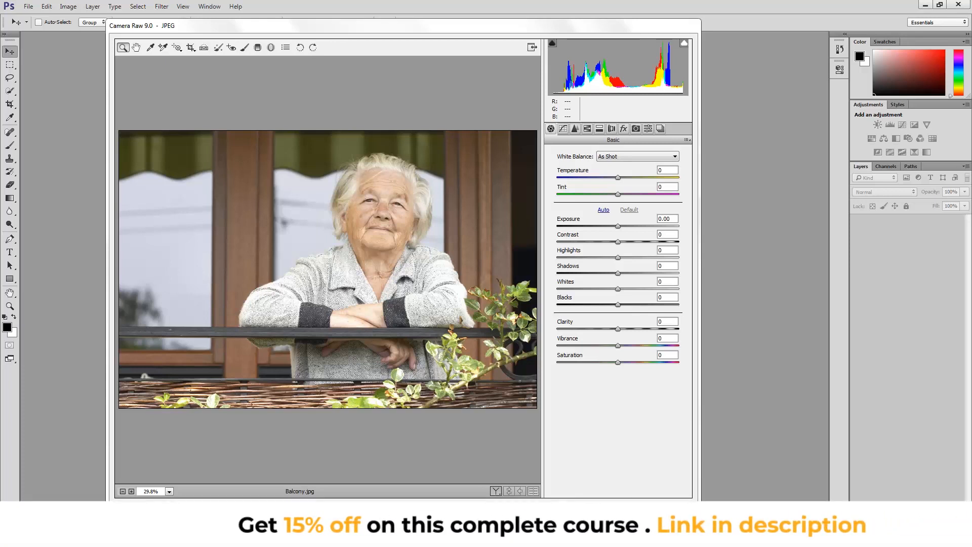
key(Return)
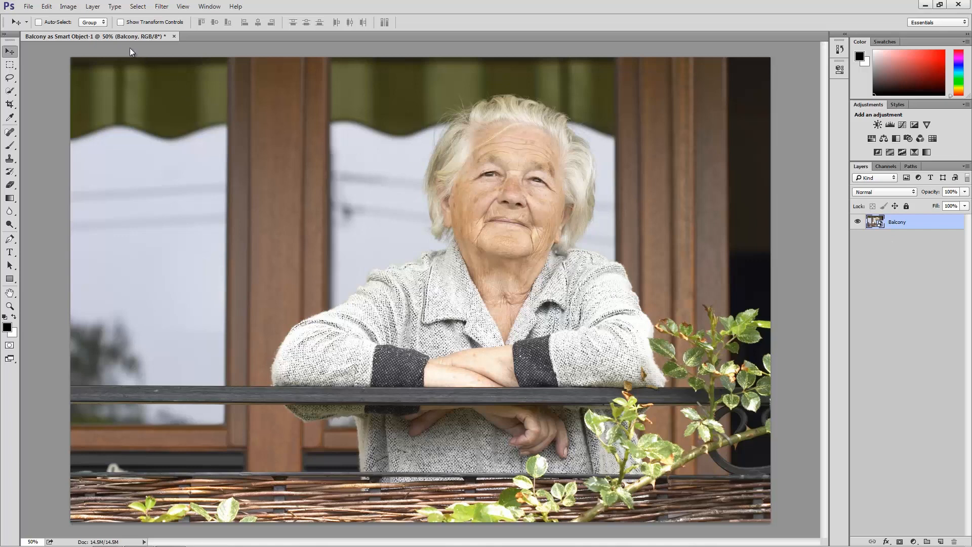
Create an independent copy of the Balcony layer with New Smart Object via Copy.
click(93, 7)
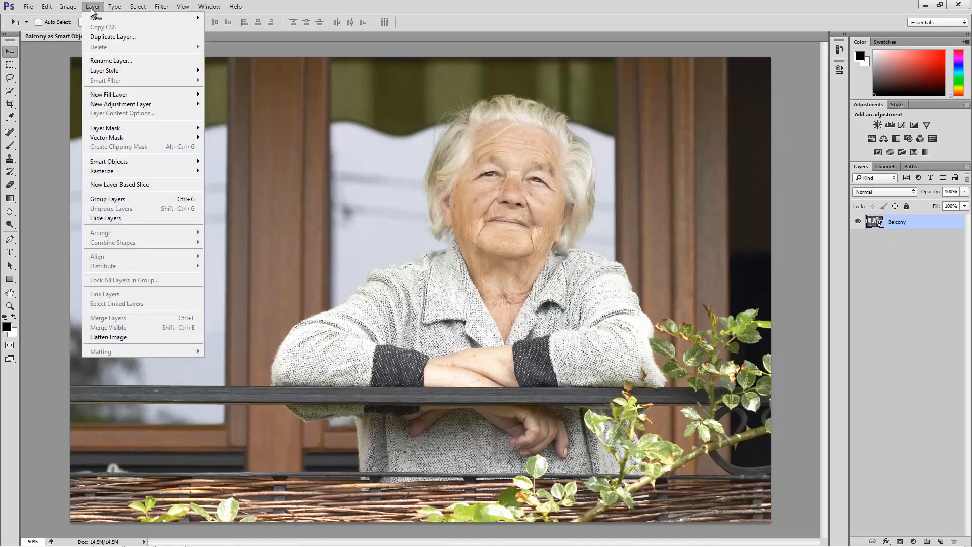
mouse_move(141, 163)
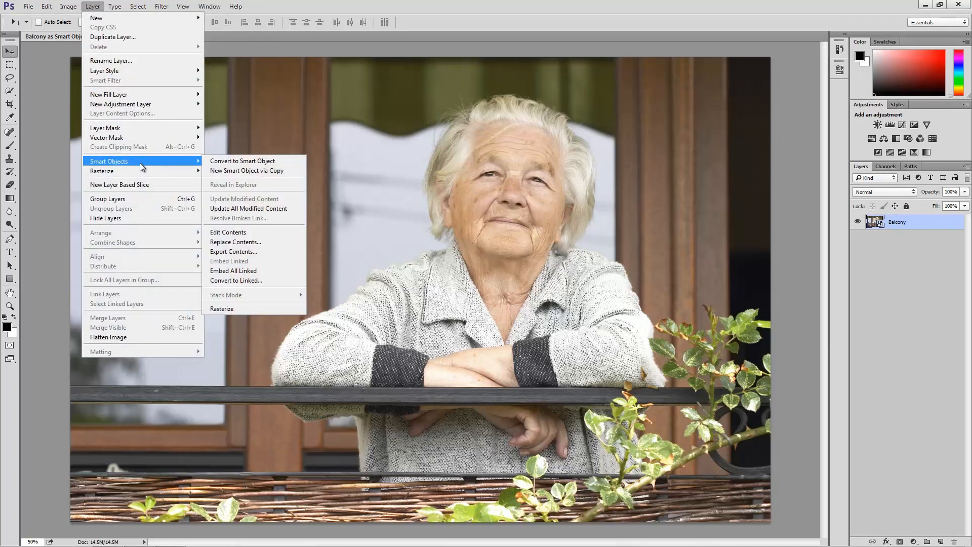
click(277, 171)
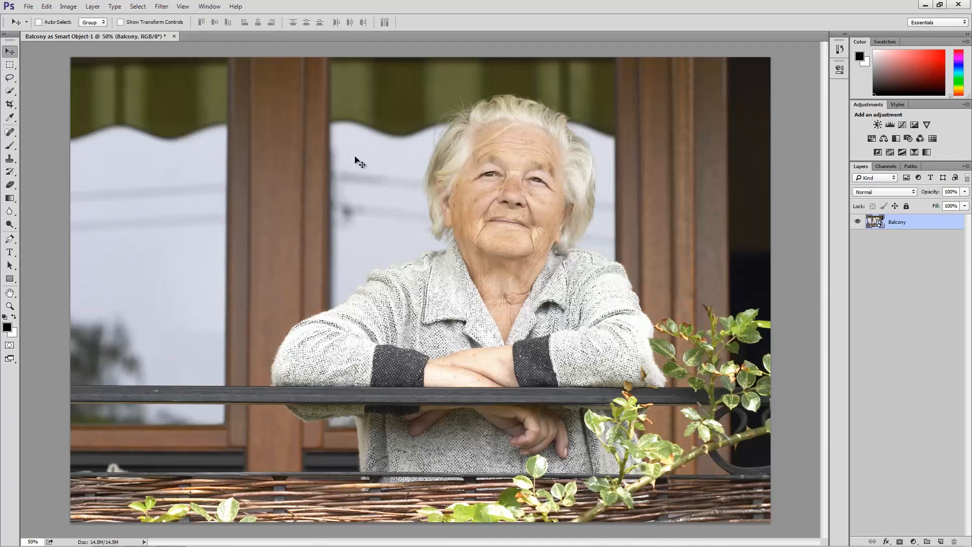
right_click(905, 226)
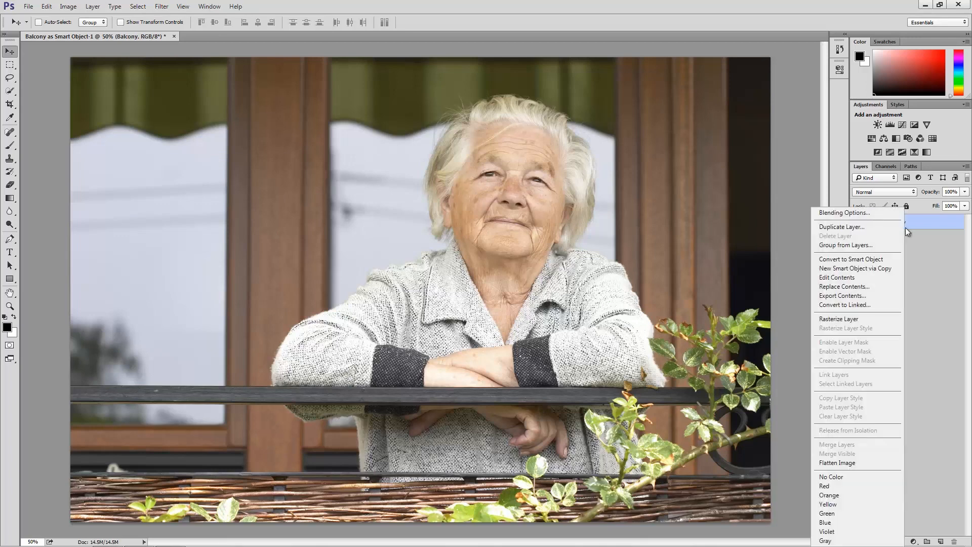
click(867, 269)
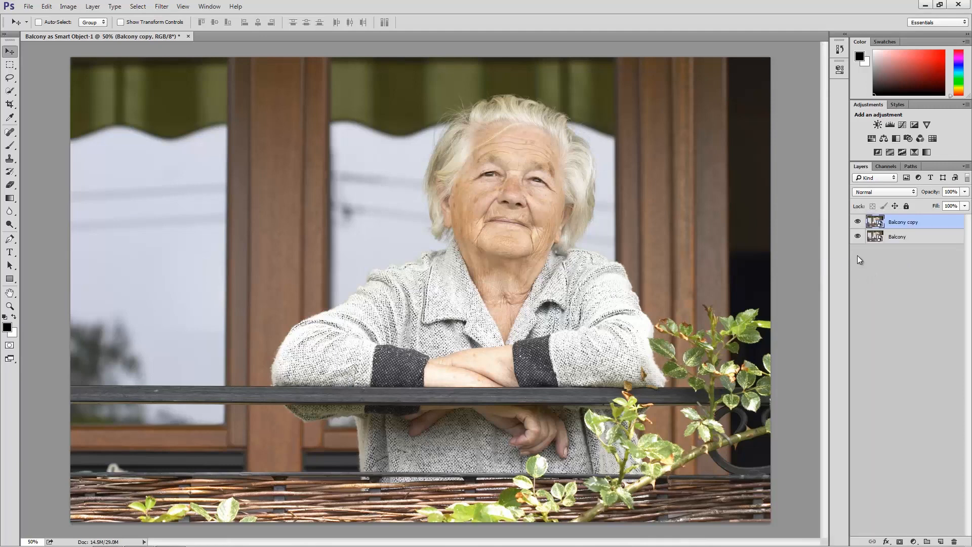
click(873, 237)
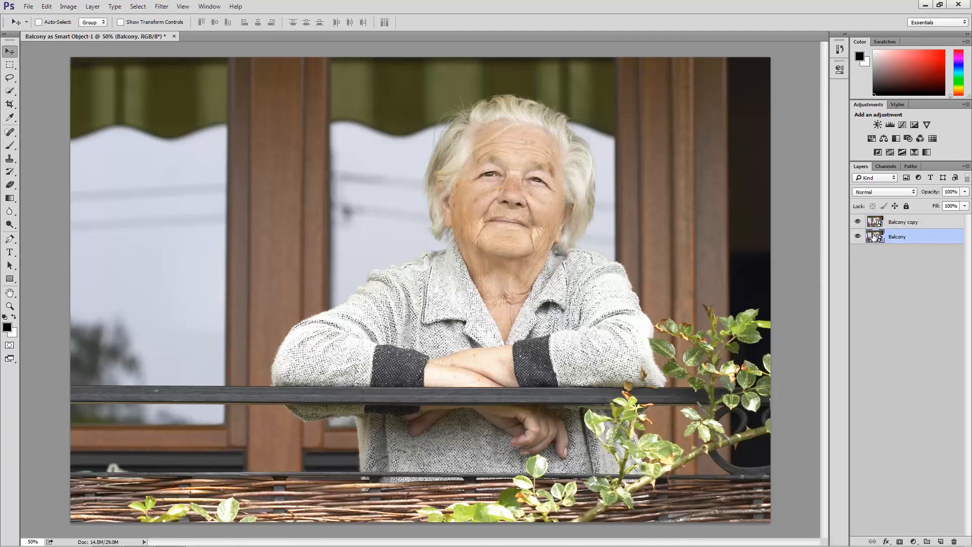
Open the Balcony copy layer's Camera Raw settings and set Exposure to -0.50, Contrast to +30 and Highlights to -100.
click(875, 224)
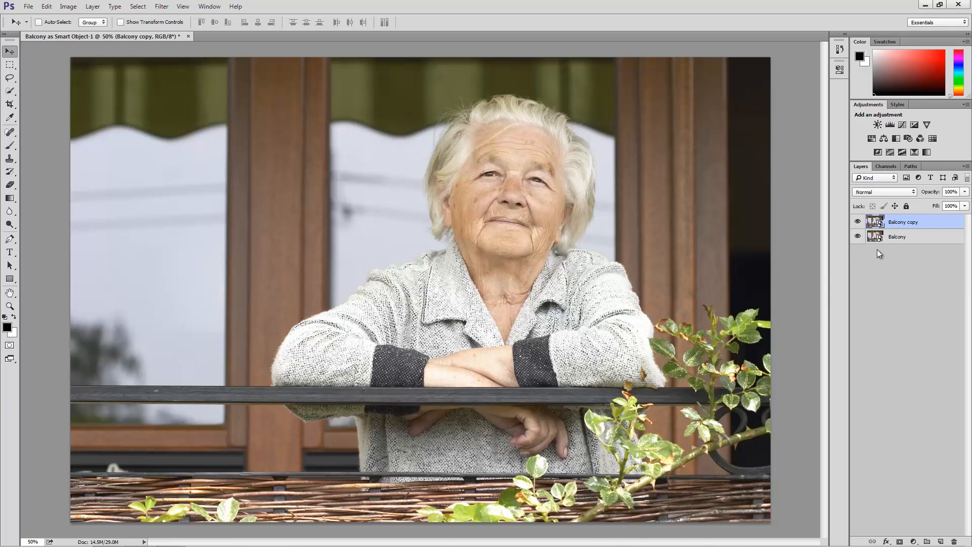
double_click(875, 221)
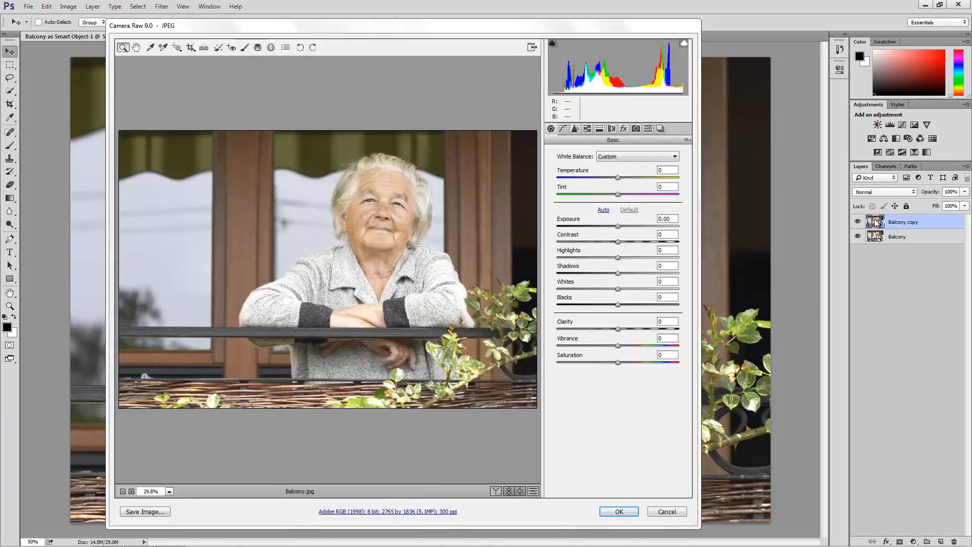
click(676, 218)
text(-.5)
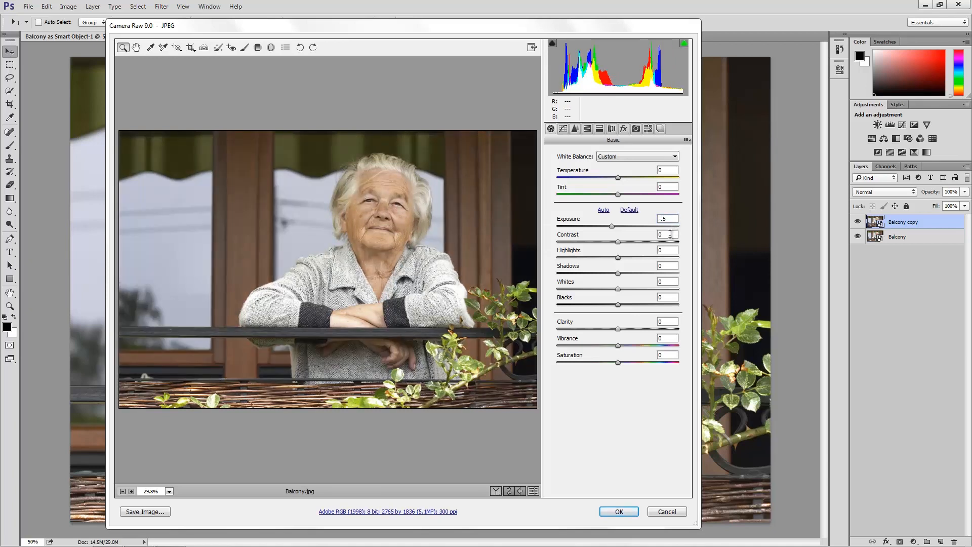
click(670, 235)
text(30)
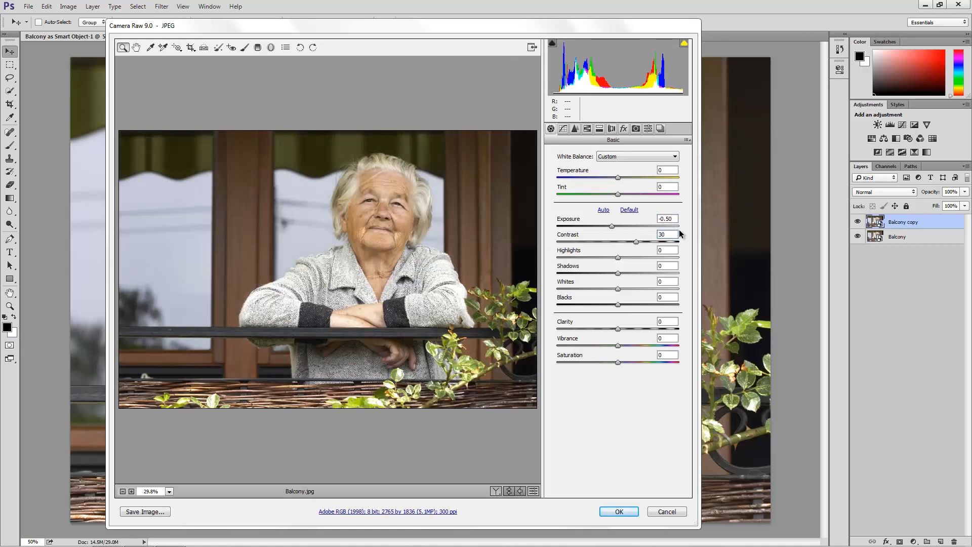
click(671, 250)
text(-100)
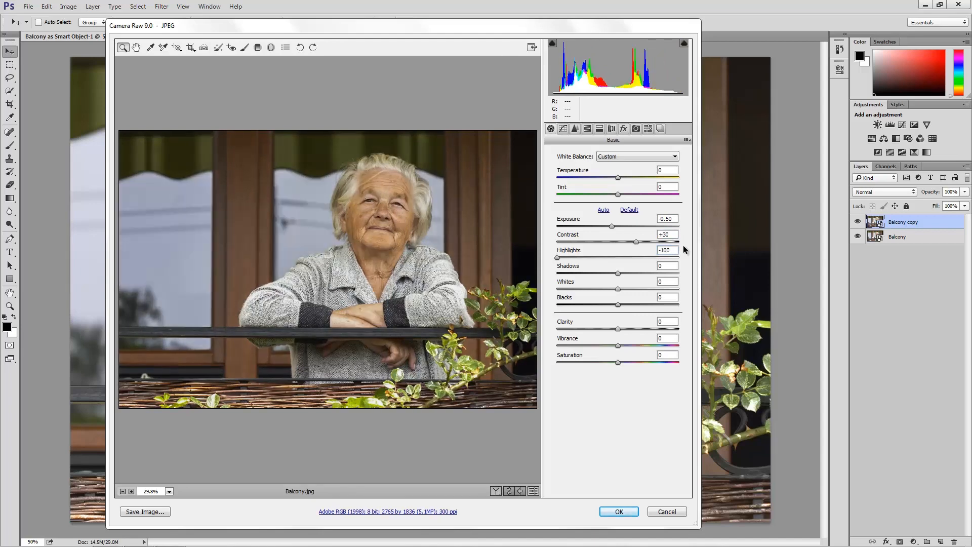
Set Whites to +30, Clarity to +50 and Saturation to -100, and apply the Camera Raw settings to Balcony copy.
click(665, 267)
key(Tab)
text(30)
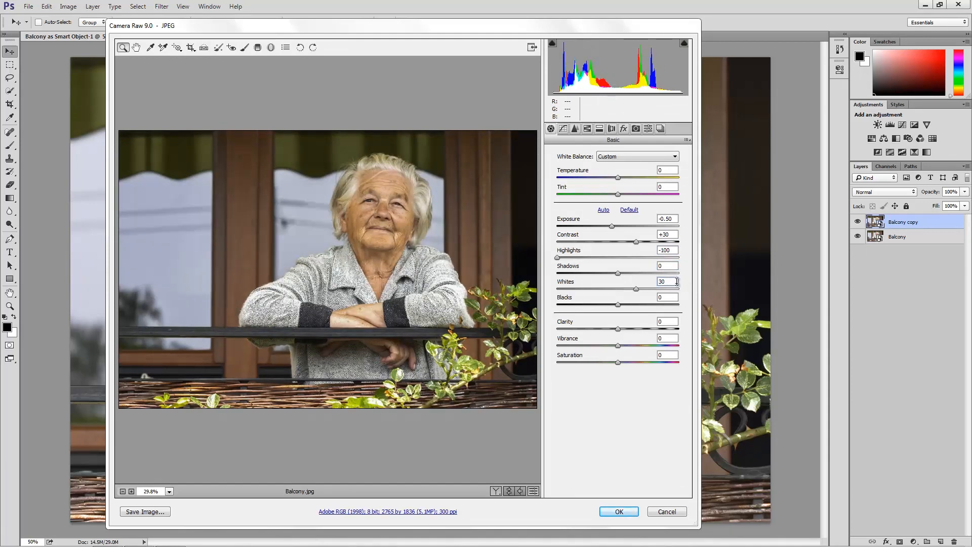
key(Tab)
key(Tab)
text(50)
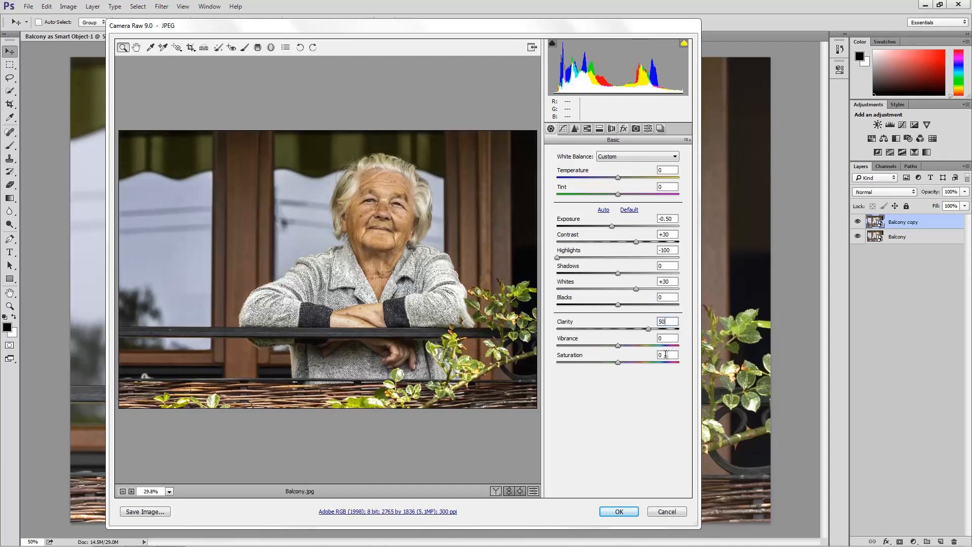
drag(617, 362, 552, 364)
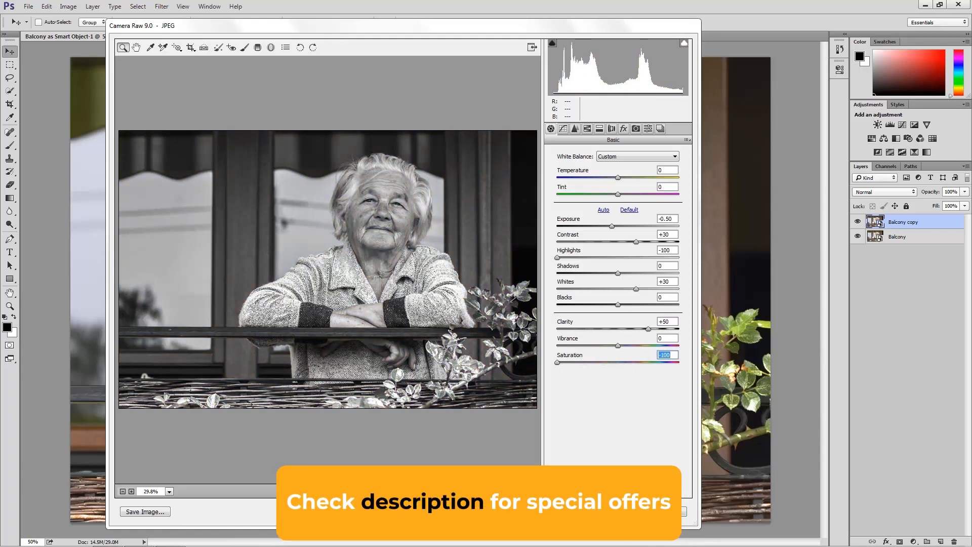
click(619, 512)
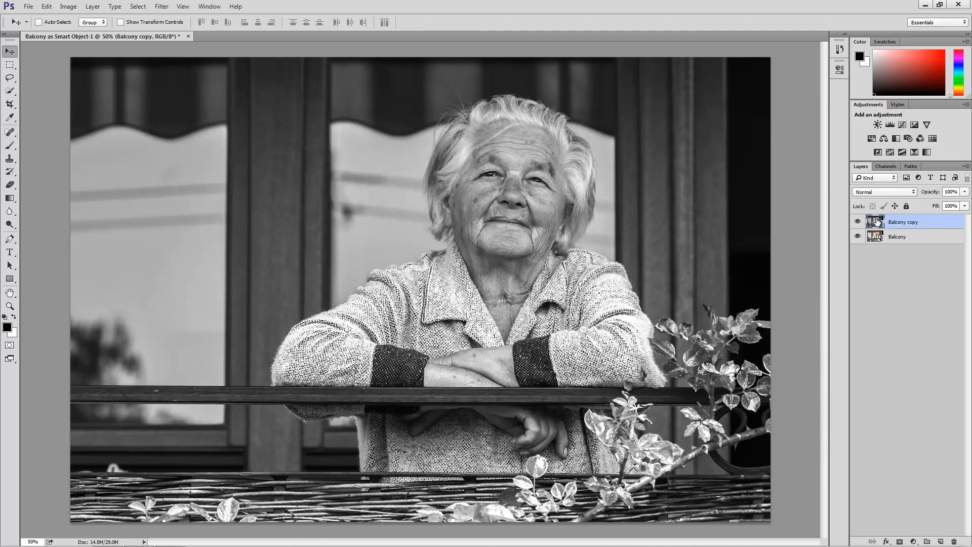
Hide and show the Balcony copy layer to compare its black-and-white version with the original.
click(857, 222)
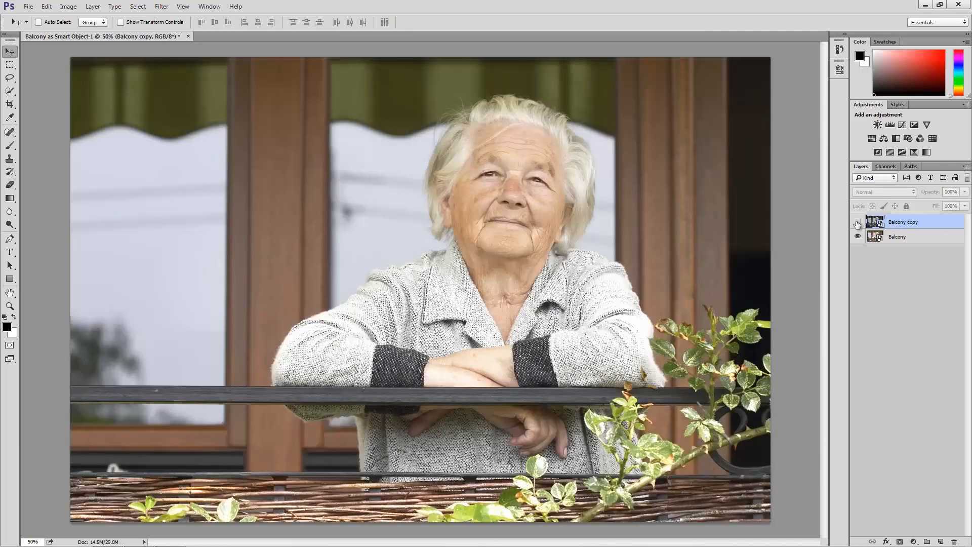
click(878, 236)
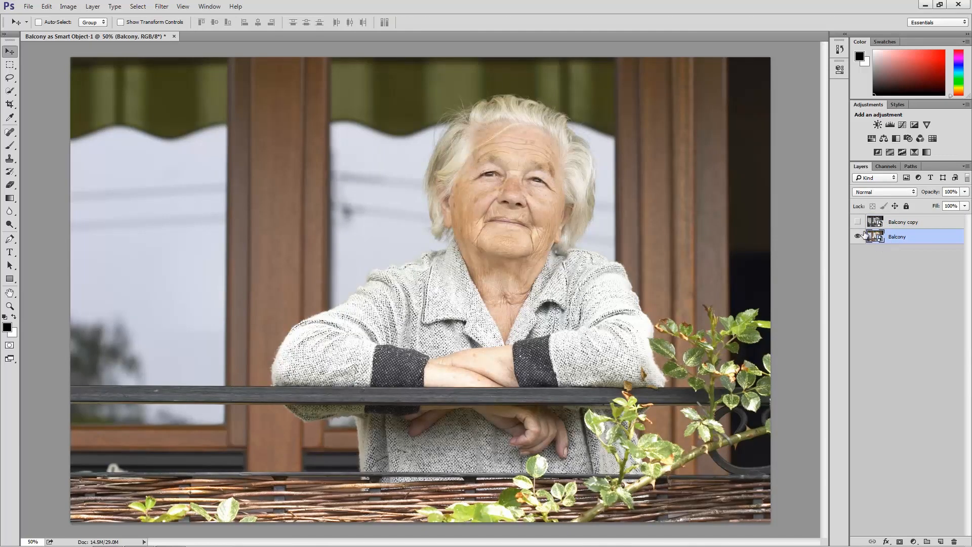
click(857, 222)
Set the Balcony copy layer's blending mode to Luminosity and compare the image with and without it.
click(900, 227)
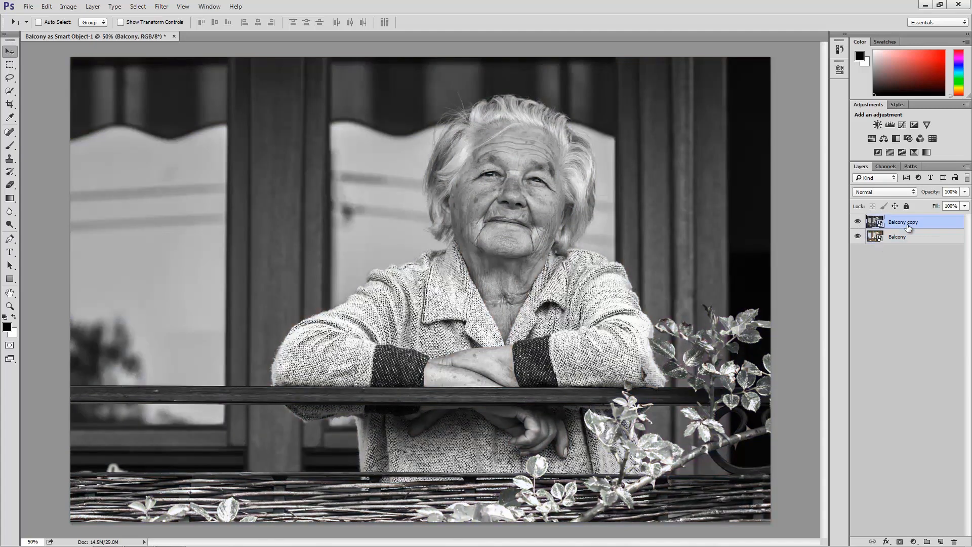
click(894, 191)
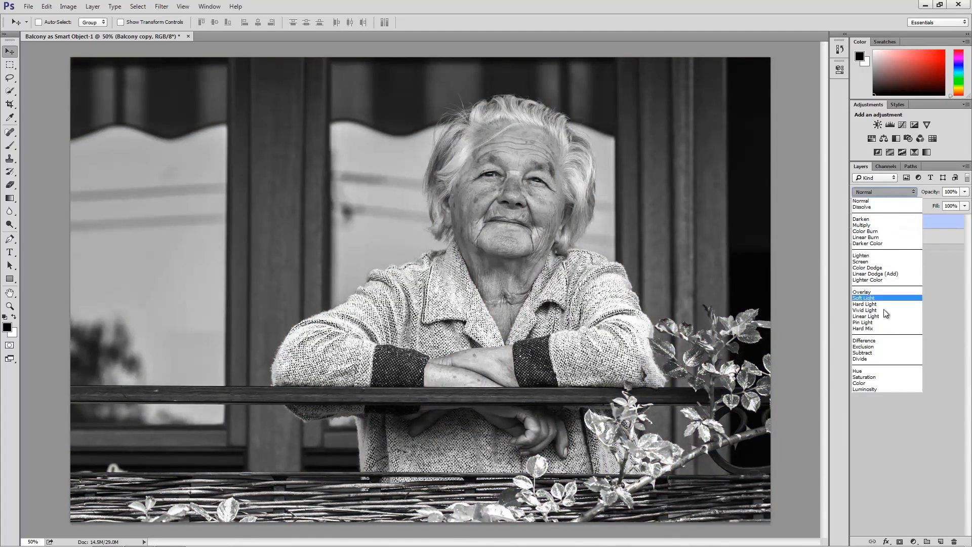
click(879, 393)
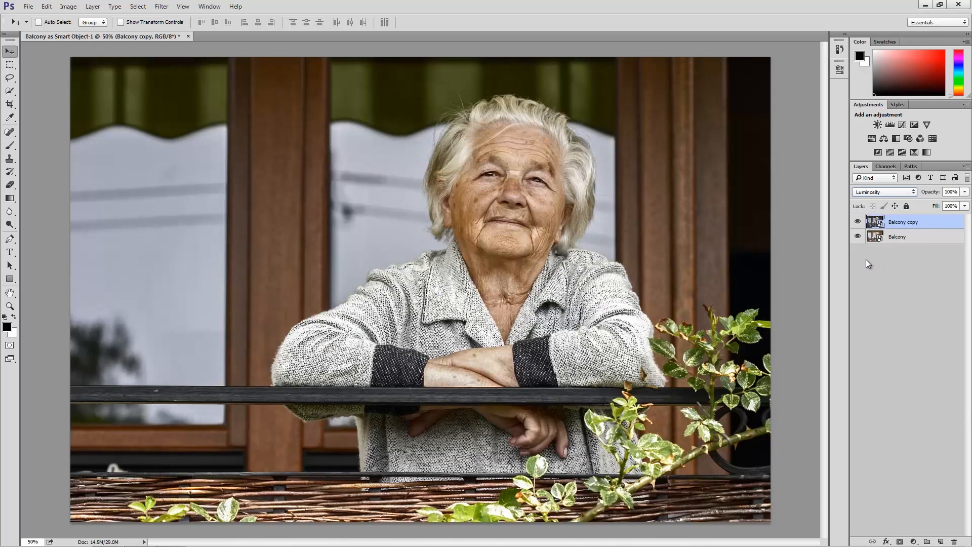
click(858, 222)
click(858, 223)
Add an inverted black mask to Balcony copy and paint white from the chin down to the sleeve with a 100 px brush.
click(899, 541)
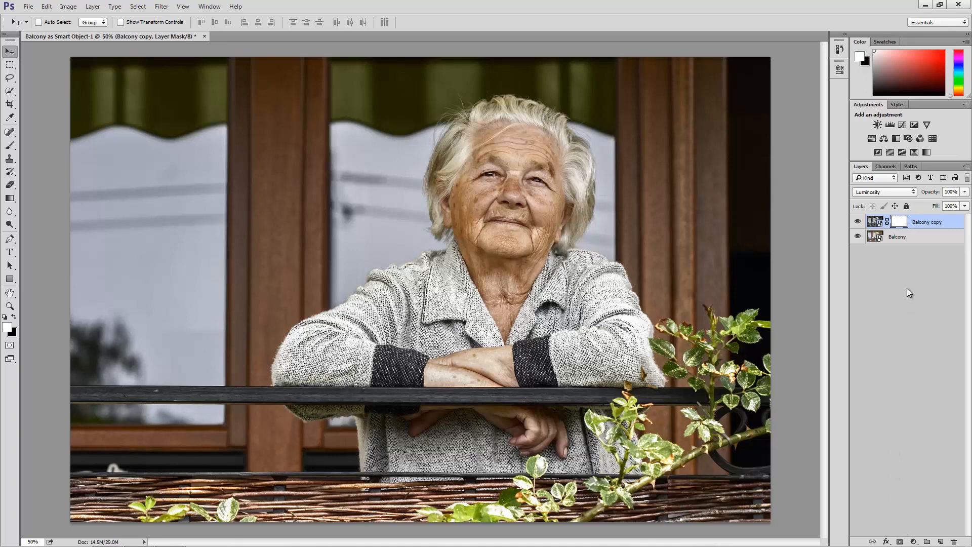
key(ctrl+i)
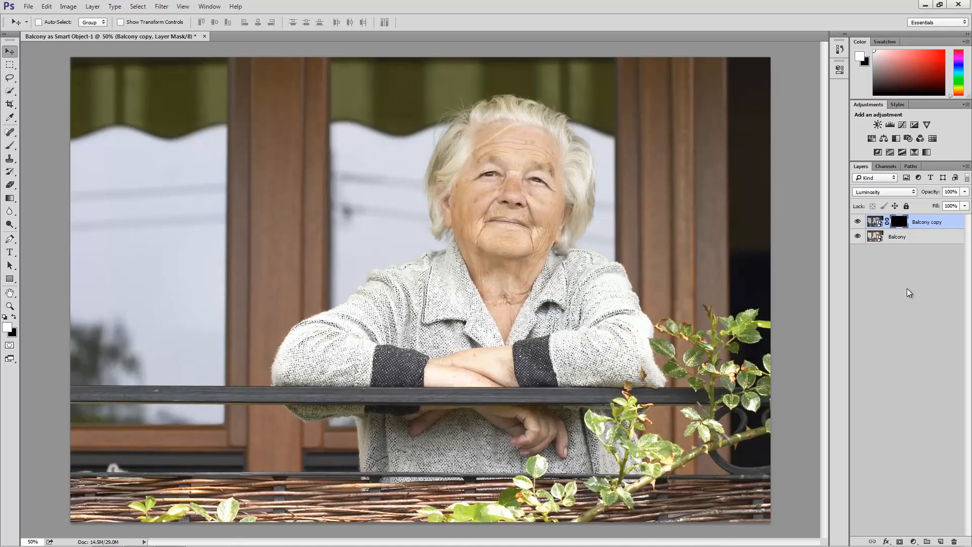
key(b)
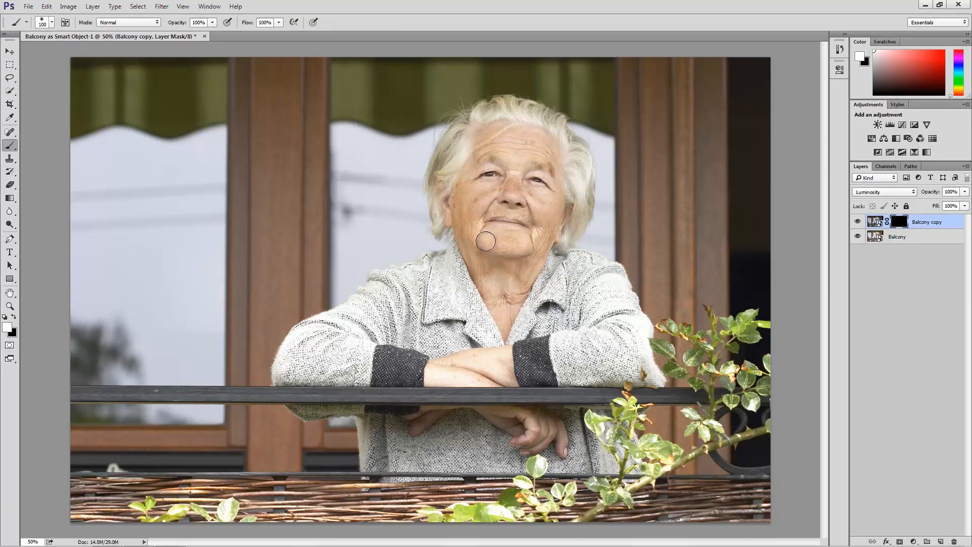
mouse_move(488, 242)
mouse_down()
mouse_move(395, 285)
mouse_move(417, 278)
mouse_move(377, 284)
mouse_move(419, 277)
mouse_move(298, 341)
mouse_move(282, 376)
mouse_move(306, 348)
mouse_move(337, 337)
mouse_move(305, 364)
mouse_move(330, 358)
mouse_move(302, 385)
mouse_move(363, 371)
mouse_up()
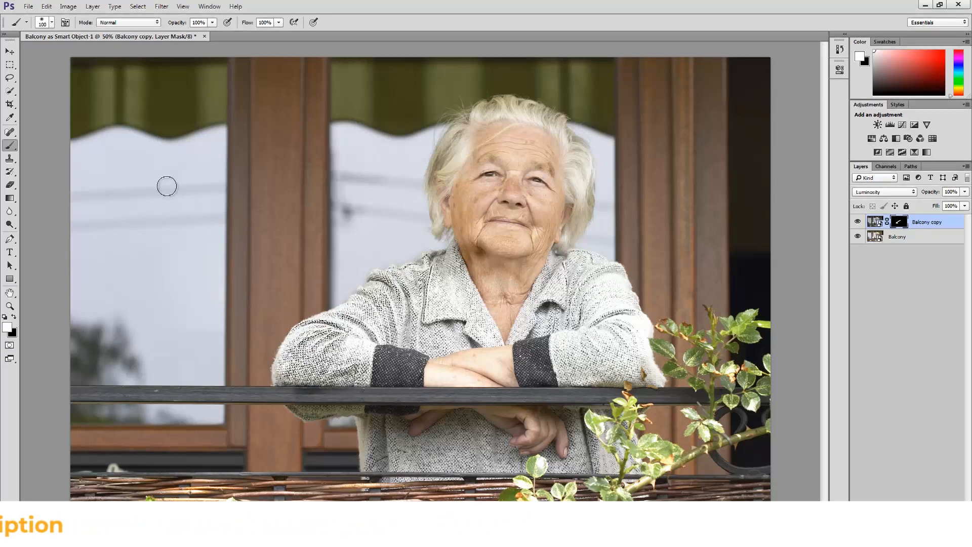
Harden the 100 px brush, mask out the railing below the left sleeve in black, and start revealing the right sleeve in white.
click(52, 23)
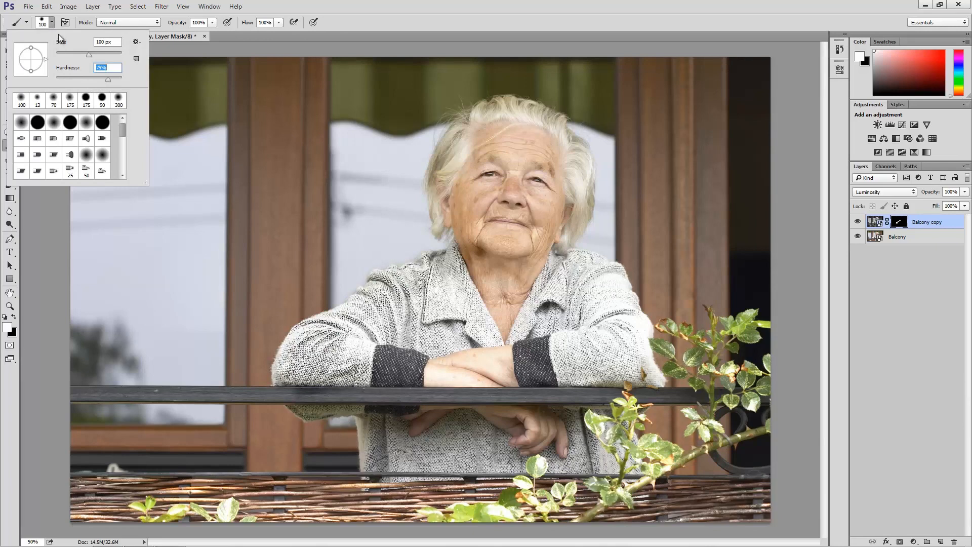
key(Return)
key(x)
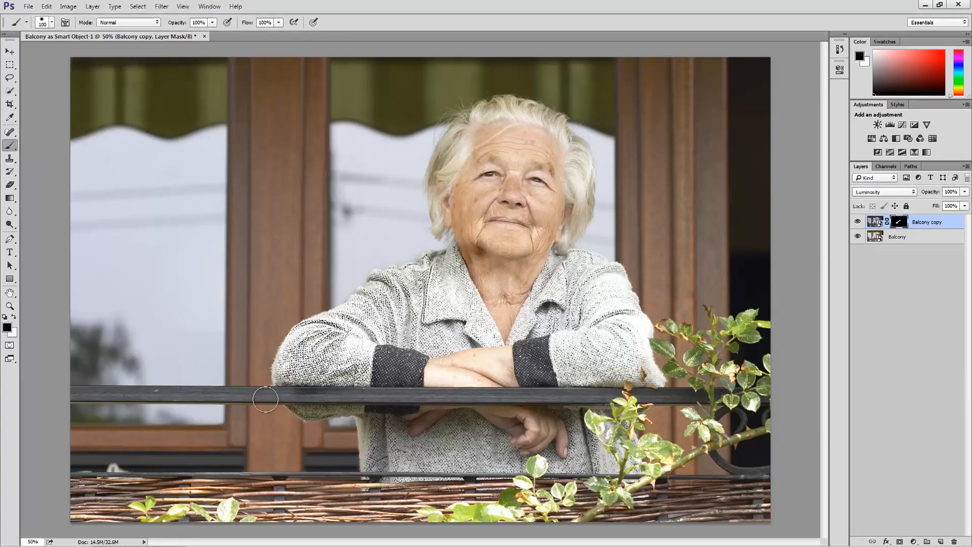
drag(265, 399, 364, 401)
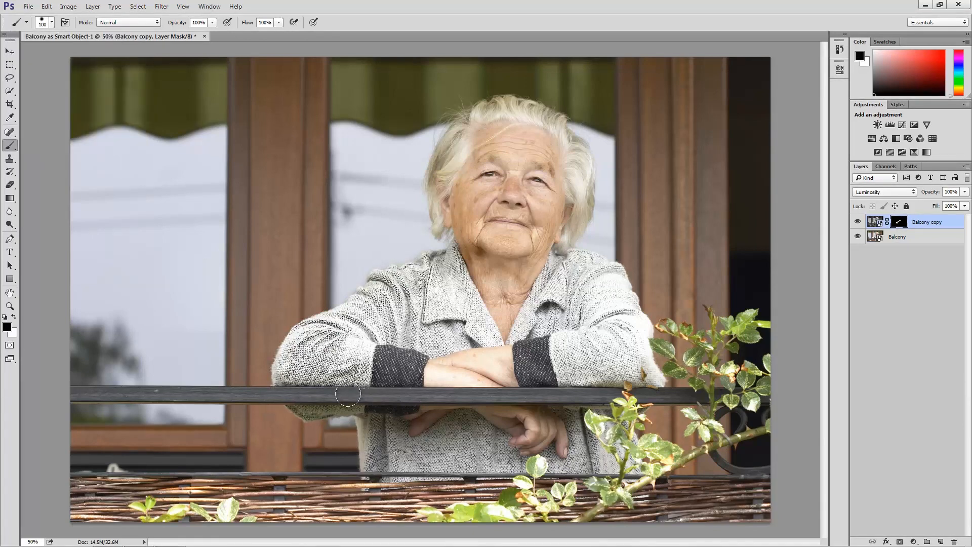
key(x)
shift+click(648, 376)
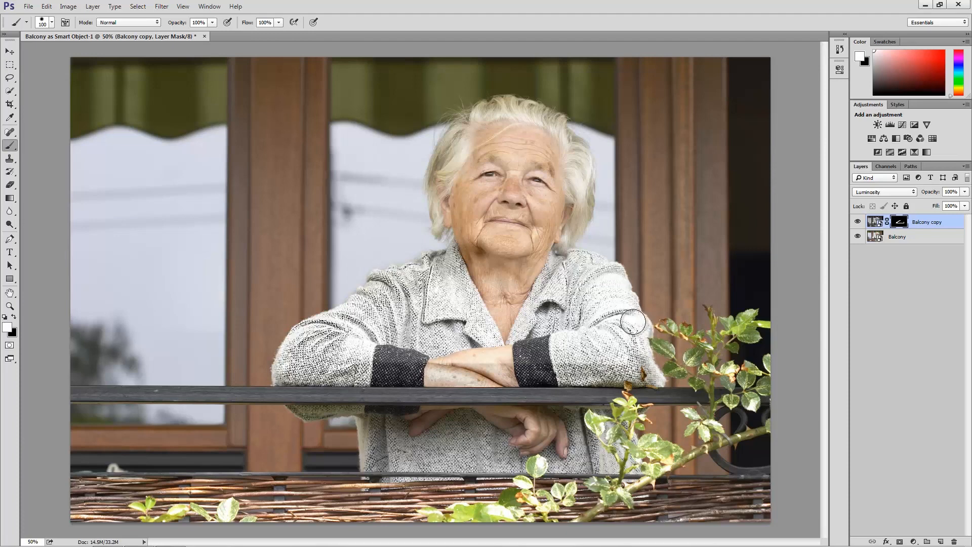
Paint white on the Balcony copy mask over the sleeves, cardigan, neck and face, enlarging the brush to 200 px.
mouse_move(633, 321)
mouse_down()
mouse_move(614, 275)
mouse_move(552, 259)
mouse_move(549, 237)
mouse_move(567, 206)
mouse_move(556, 136)
mouse_move(509, 116)
mouse_move(471, 134)
mouse_move(447, 183)
mouse_move(467, 239)
mouse_move(456, 263)
mouse_move(341, 359)
mouse_up()
mouse_move(600, 360)
mouse_down()
mouse_move(626, 361)
mouse_move(354, 361)
mouse_move(324, 348)
mouse_move(627, 343)
mouse_move(347, 330)
mouse_move(619, 322)
mouse_move(437, 327)
mouse_move(378, 315)
mouse_move(616, 304)
mouse_move(403, 287)
mouse_move(609, 284)
mouse_move(444, 277)
mouse_move(600, 274)
mouse_move(468, 258)
mouse_move(526, 253)
mouse_move(518, 245)
mouse_move(545, 195)
mouse_move(532, 154)
mouse_move(489, 150)
mouse_move(478, 167)
mouse_move(490, 233)
mouse_up()
key(])
key(])
key(])
key(])
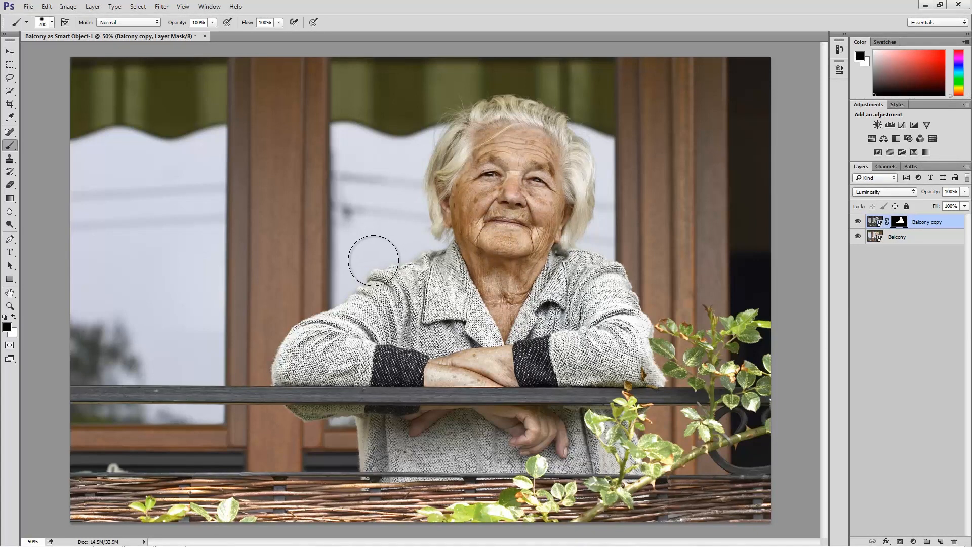
Clean up the painted mask around the woman's outline, alternating black and white and reducing the brush to 70 px.
key(x)
key(bracketleft)
key(bracketleft)
key(bracketleft)
key(bracketleft)
key(bracketleft)
key(bracketleft)
key(bracketleft)
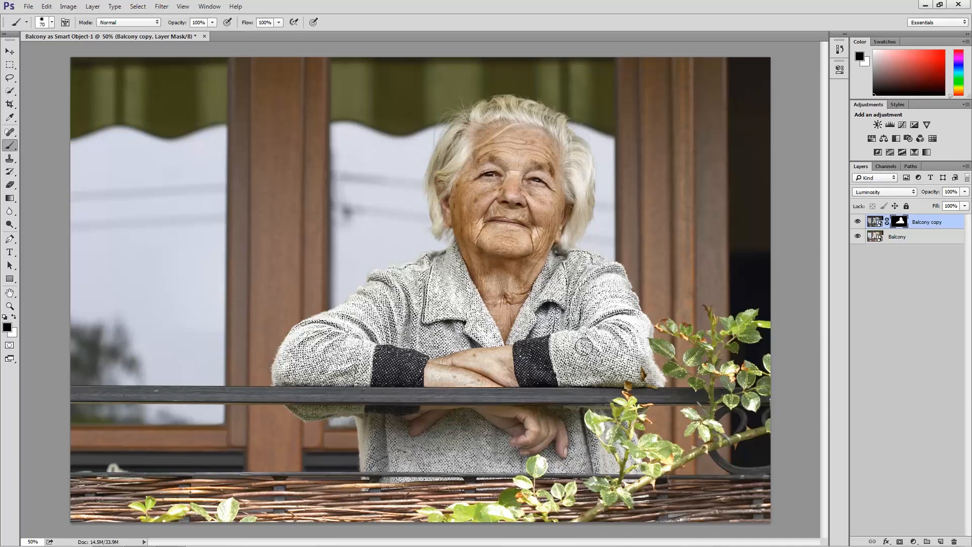
key(x)
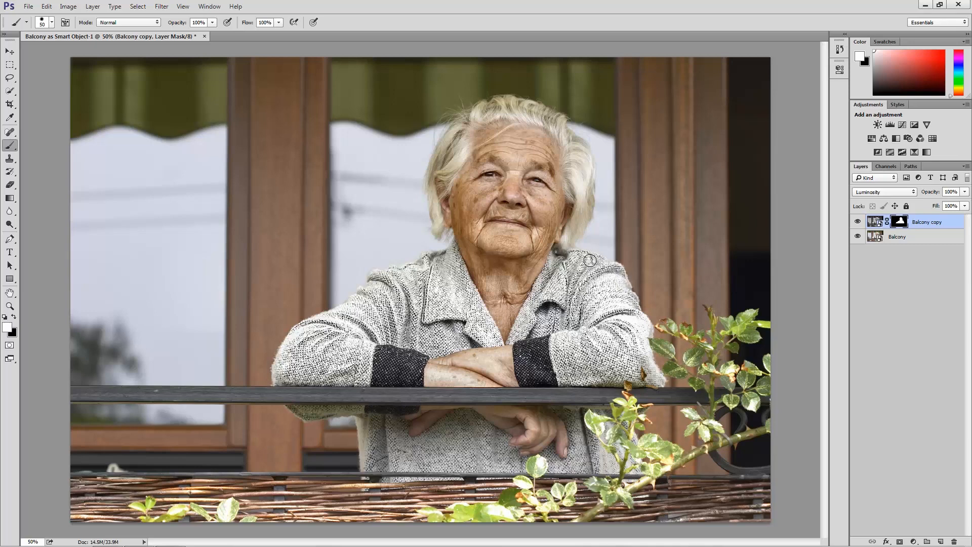
Soften the brush and paint white on the mask over the left side and top of the hair at 125 px.
click(52, 22)
click(52, 23)
key(bracketright)
key(bracketright)
key(bracketright)
key(bracketright)
key(bracketright)
key(bracketright)
key(bracketright)
key(bracketright)
key(bracketright)
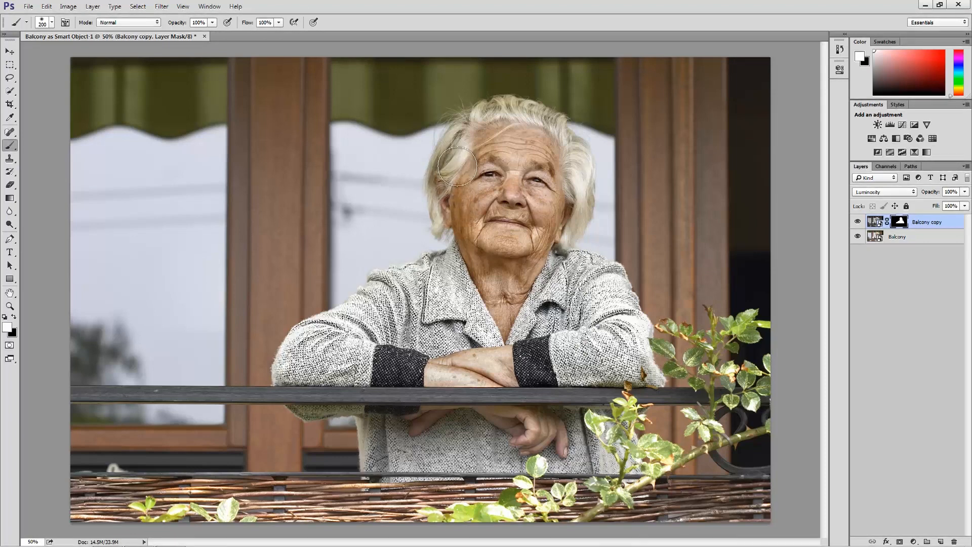
key(bracketleft)
key(bracketleft)
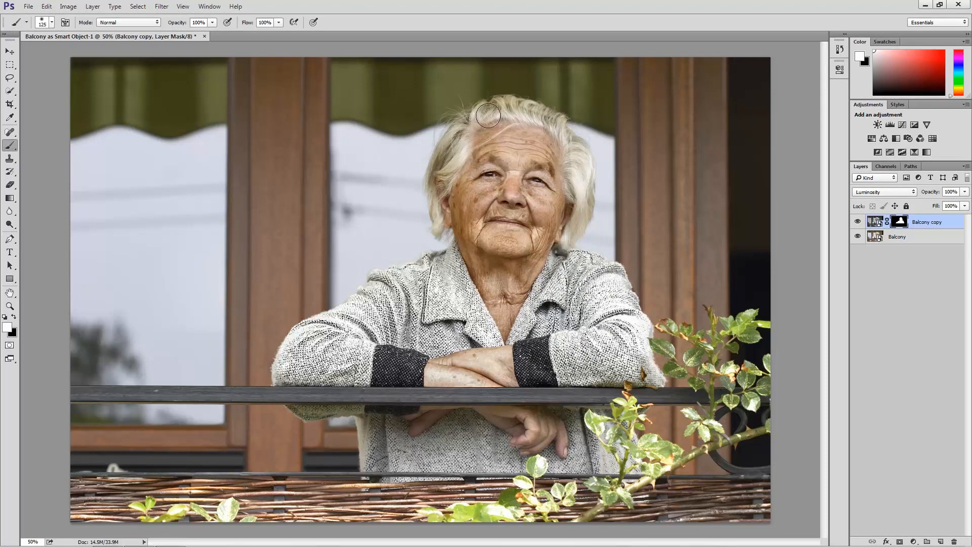
key(bracketleft)
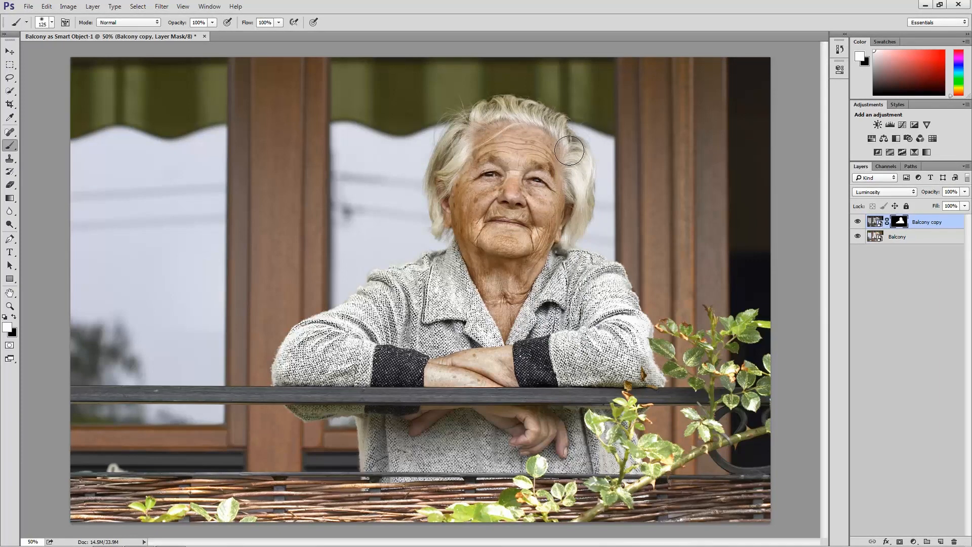
Paint white on the mask over the right side of the hair and face, enlarging the brush to 250 px.
key(bracketright)
key(bracketright)
key(bracketright)
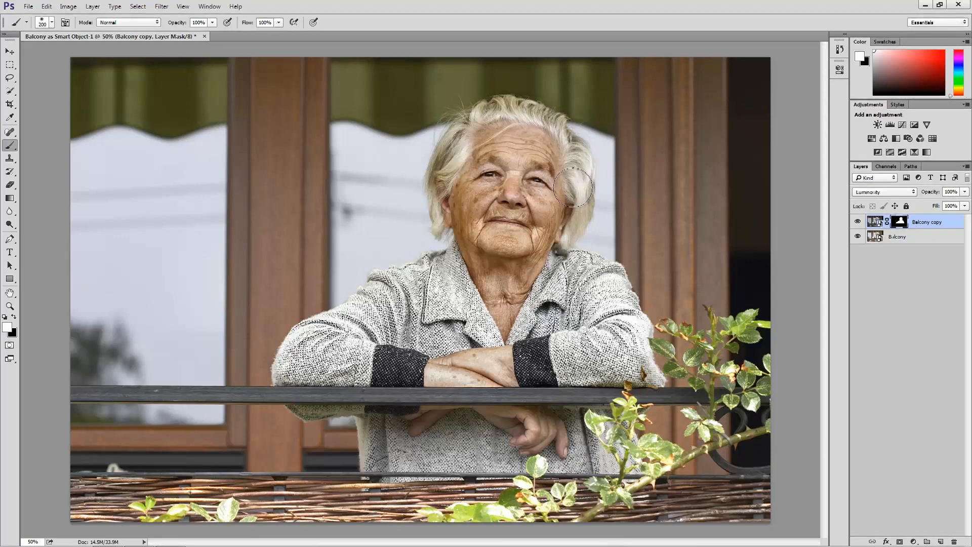
key(bracketright)
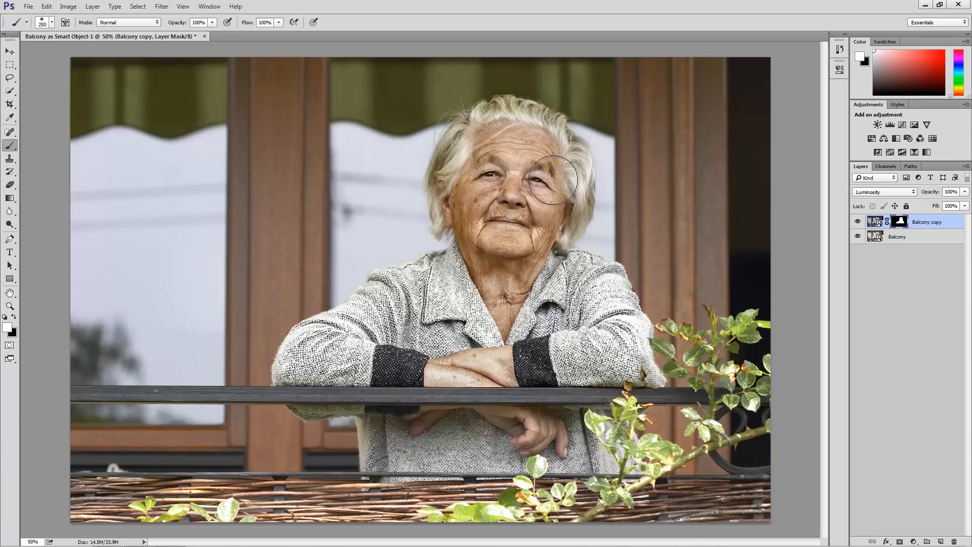
key(x)
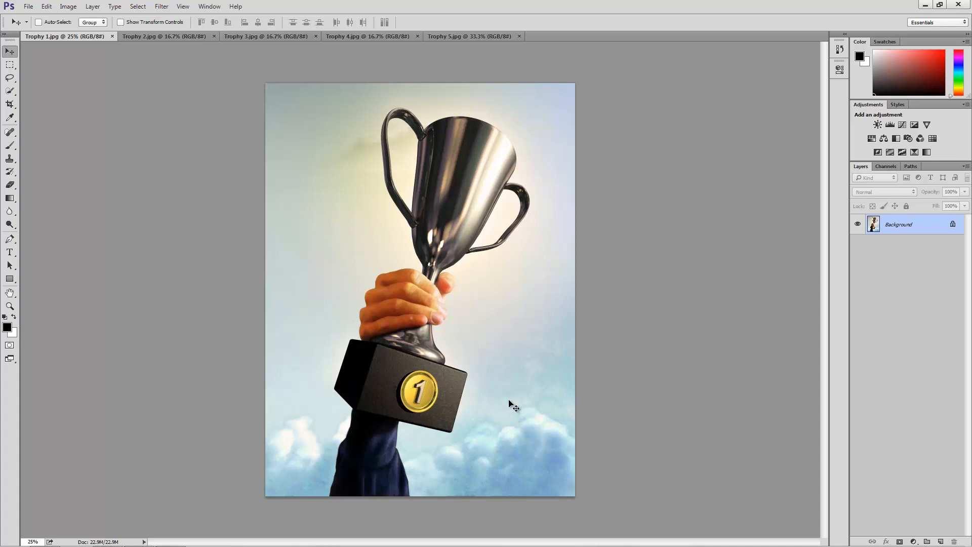
Look through the open images Trophy 1.jpg to Trophy 5.jpg and return to Trophy 1.jpg.
click(159, 36)
click(267, 36)
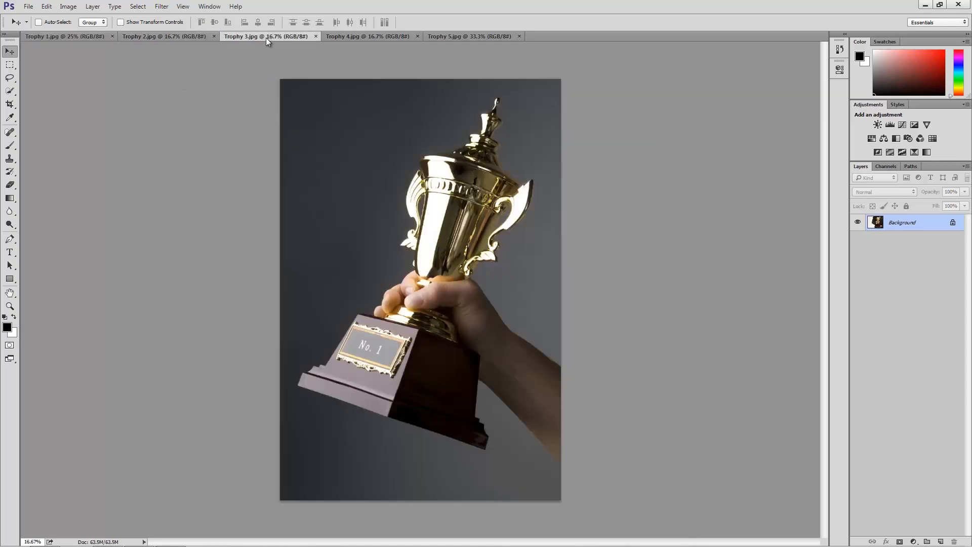
click(345, 36)
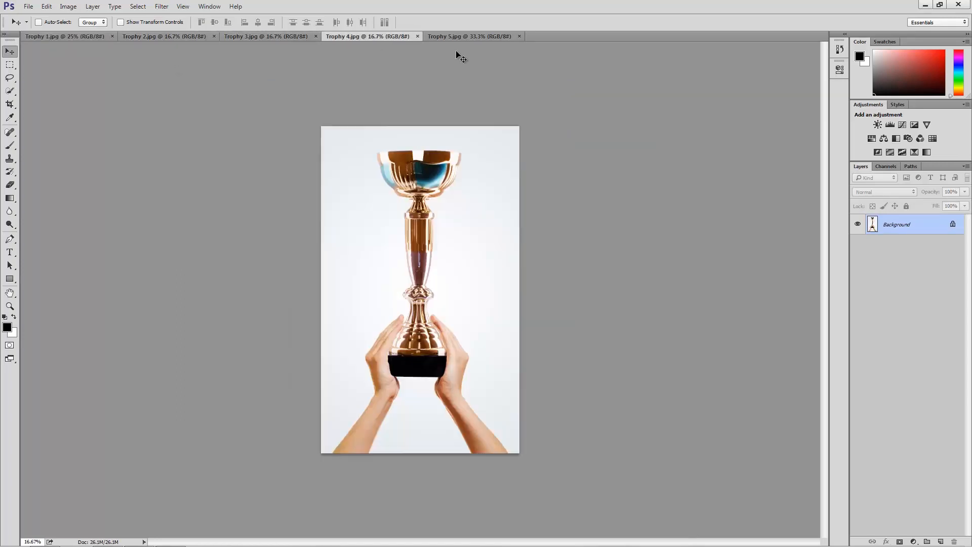
click(474, 37)
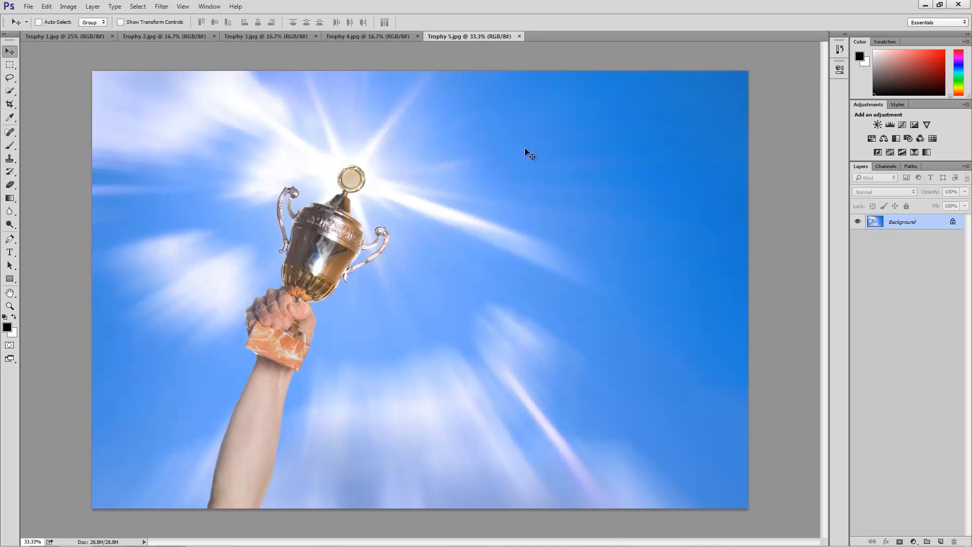
click(371, 35)
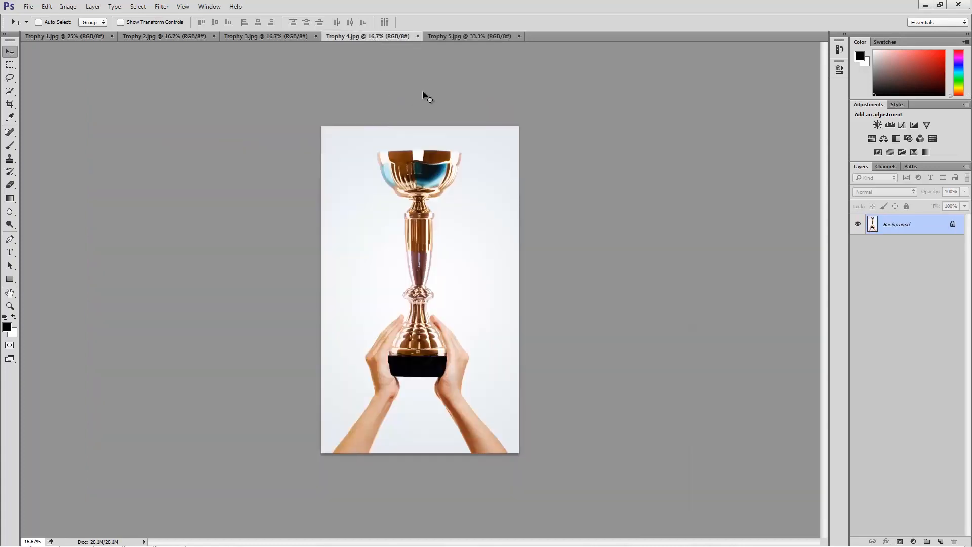
click(286, 37)
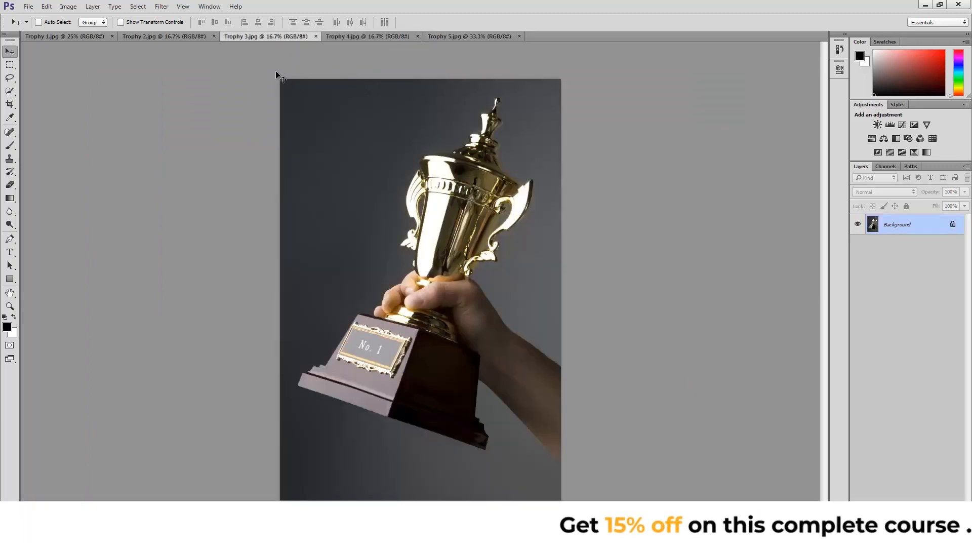
click(168, 39)
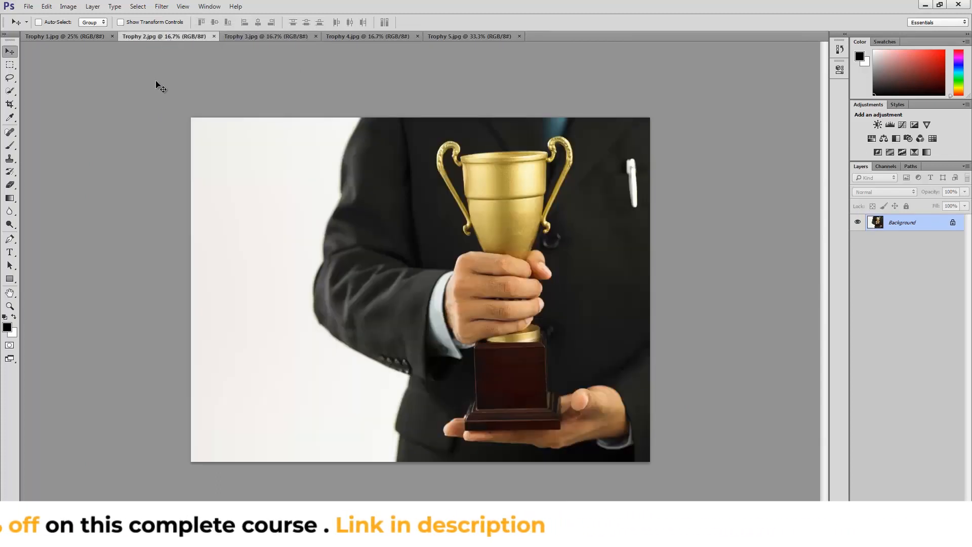
click(67, 39)
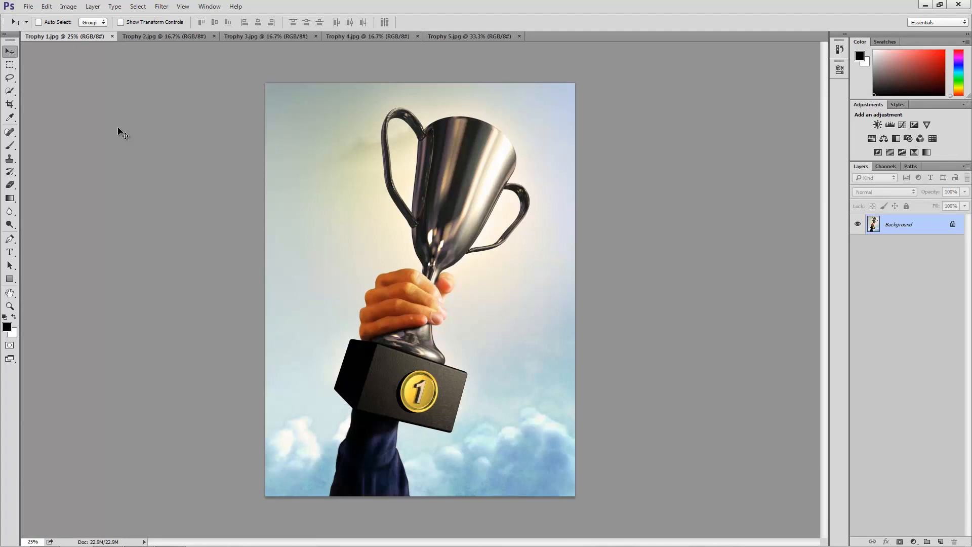
Check the dimensions and resolution of Trophy 1.jpg in Image Size.
click(67, 6)
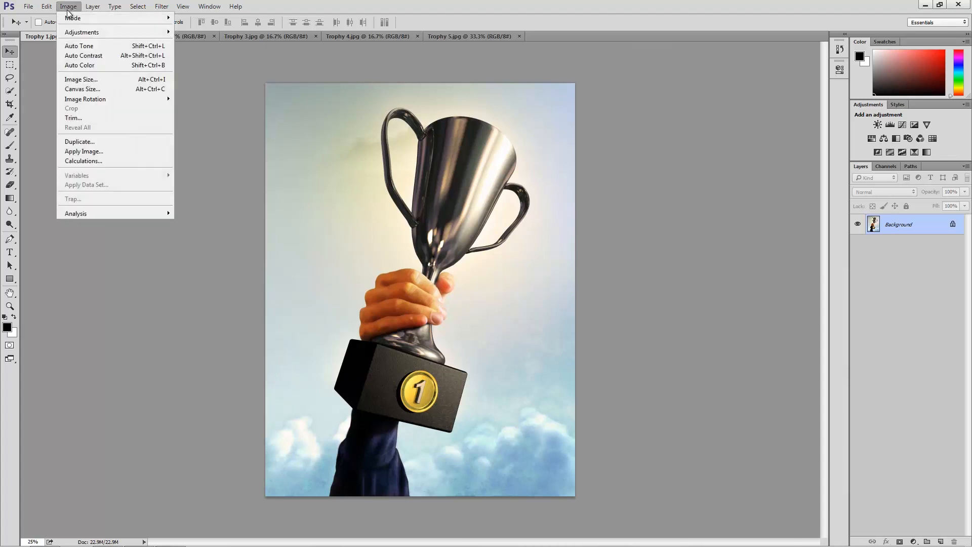
click(103, 79)
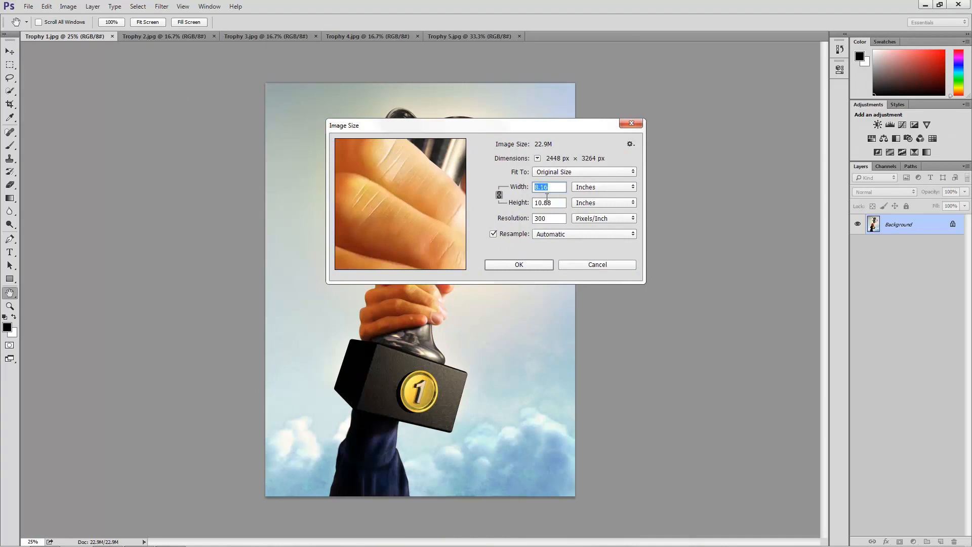
click(521, 264)
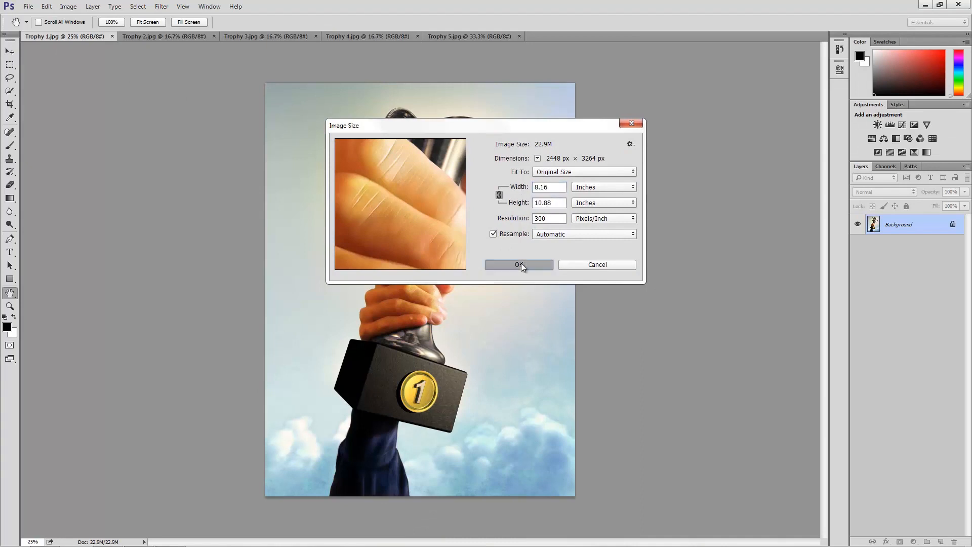
Try saving Trophy 1.jpg as a JPEG over the existing file with a higher quality setting.
click(29, 7)
click(59, 119)
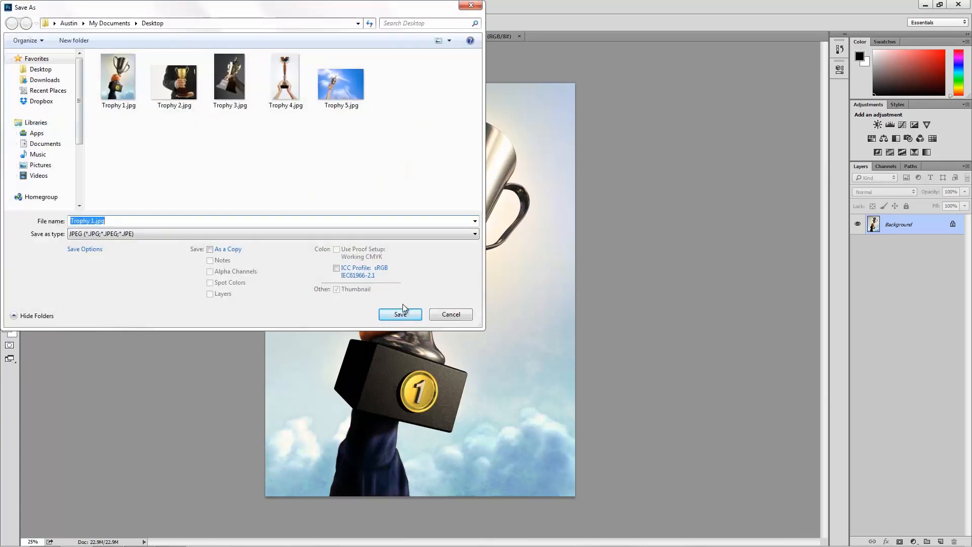
click(428, 150)
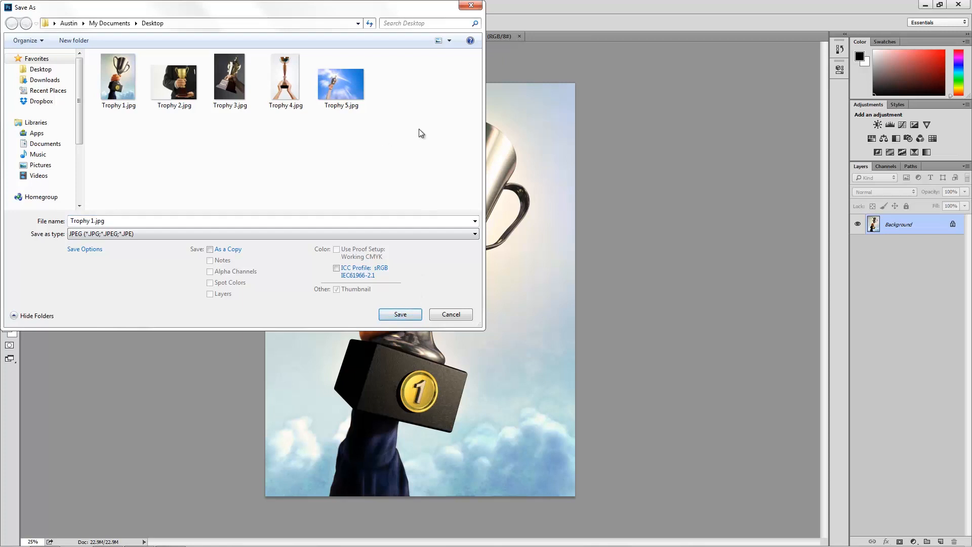
click(400, 314)
click(514, 278)
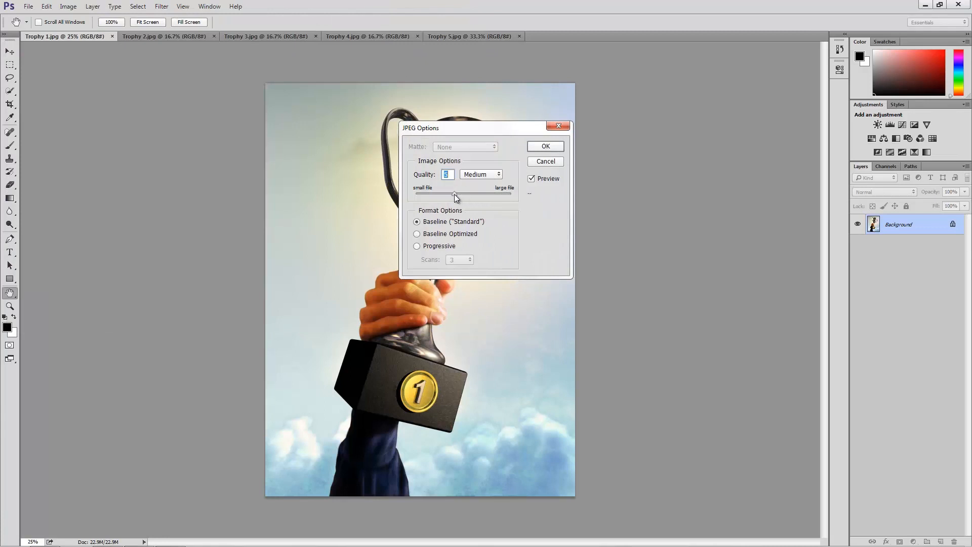
drag(455, 195, 491, 196)
click(554, 162)
Open the Image Processor script and set it to use the open images and save in the same location.
click(28, 7)
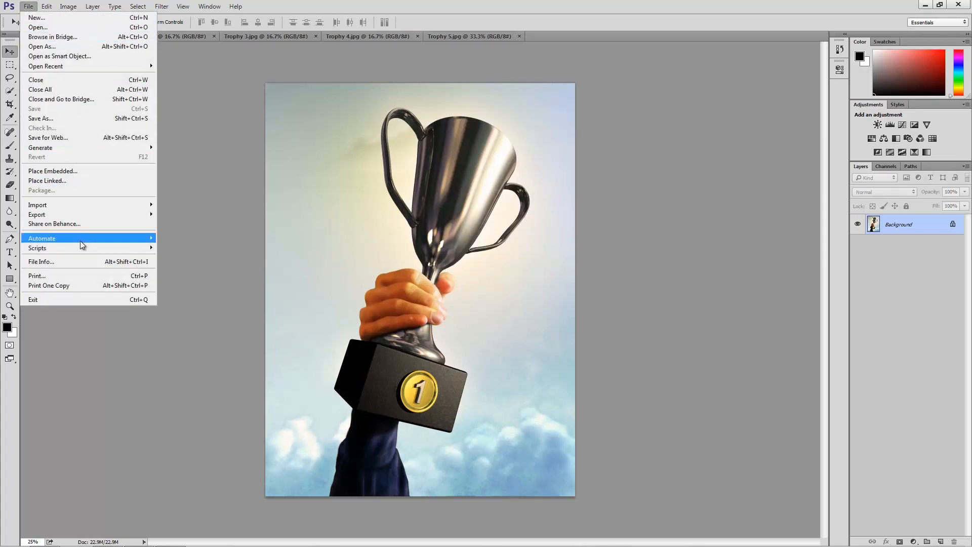
mouse_move(130, 248)
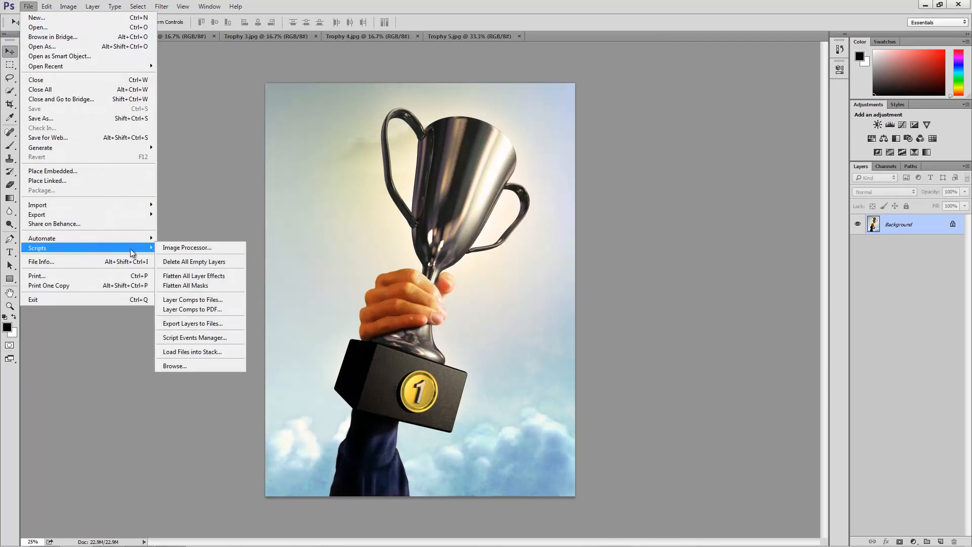
click(193, 247)
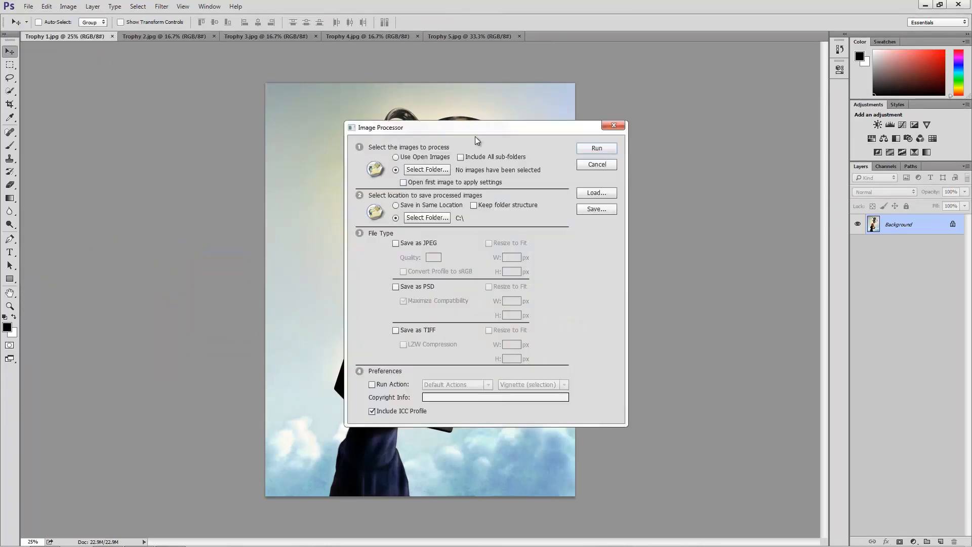
drag(480, 129, 443, 109)
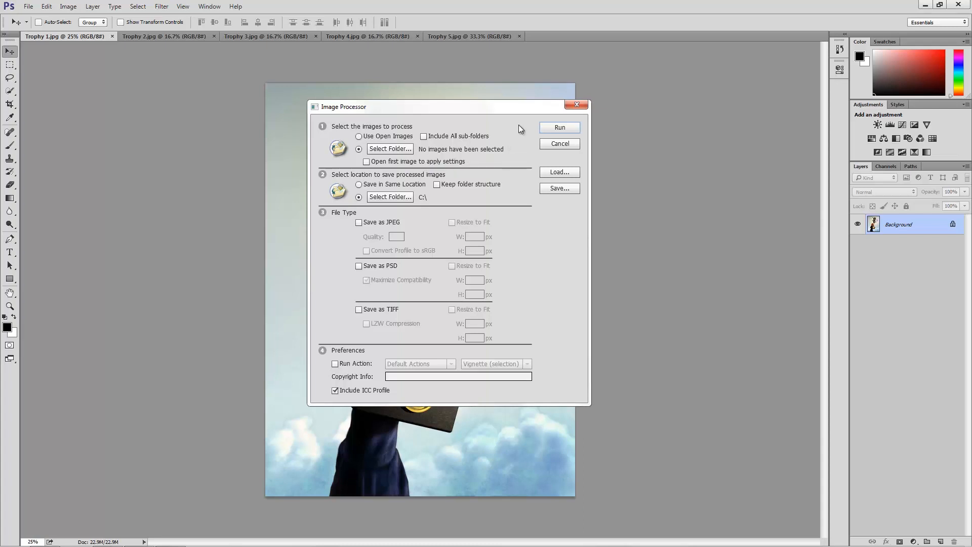
click(389, 138)
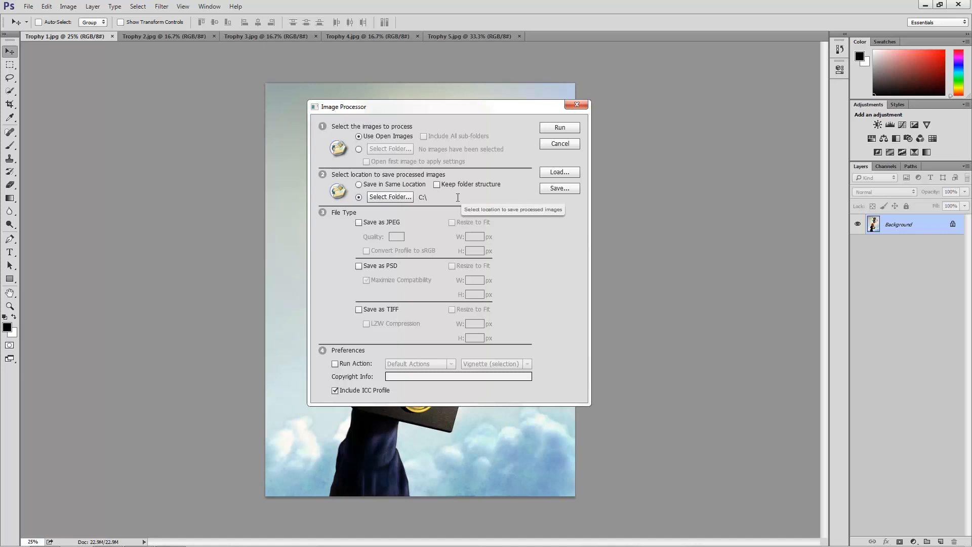
click(379, 185)
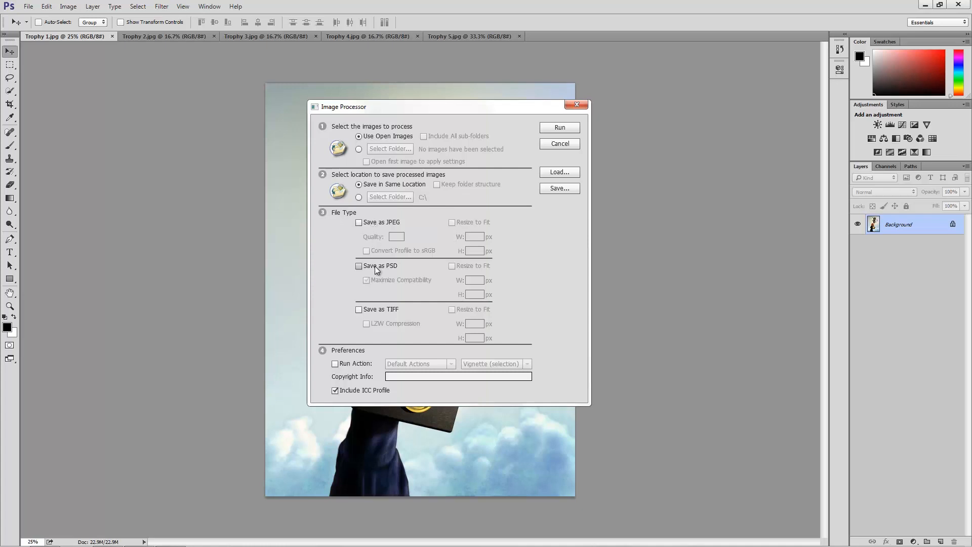
Try out the TIFF, PSD and JPEG output types, and leave only Save as JPEG enabled.
click(372, 309)
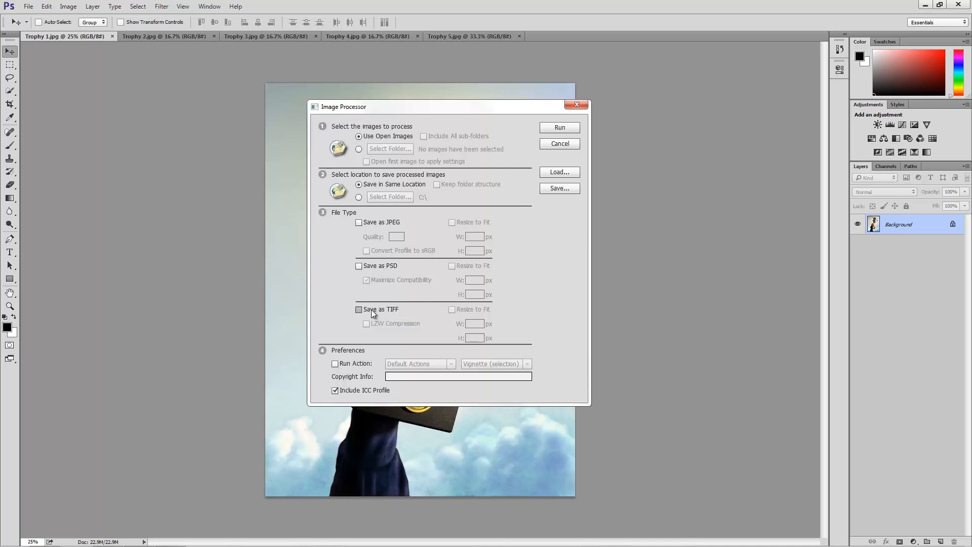
click(380, 267)
click(389, 224)
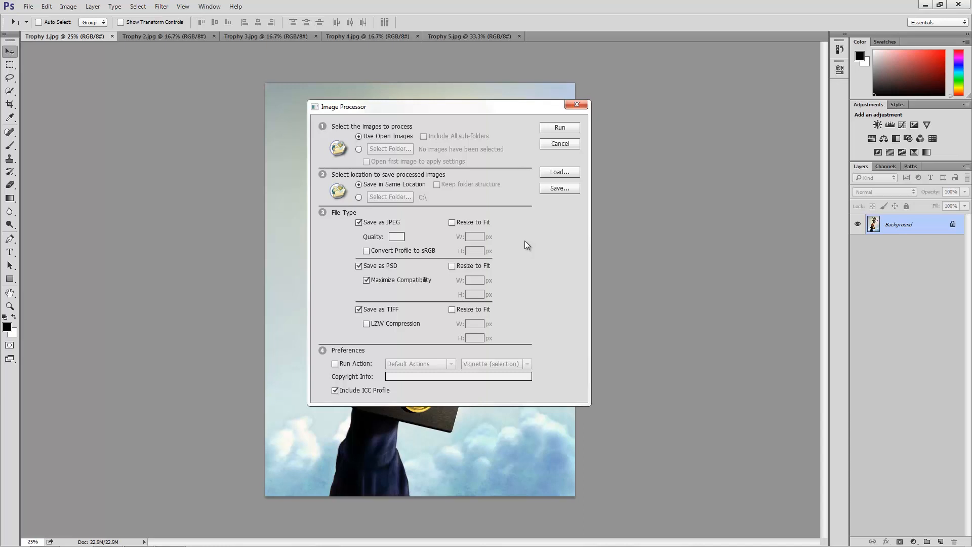
click(389, 308)
click(383, 269)
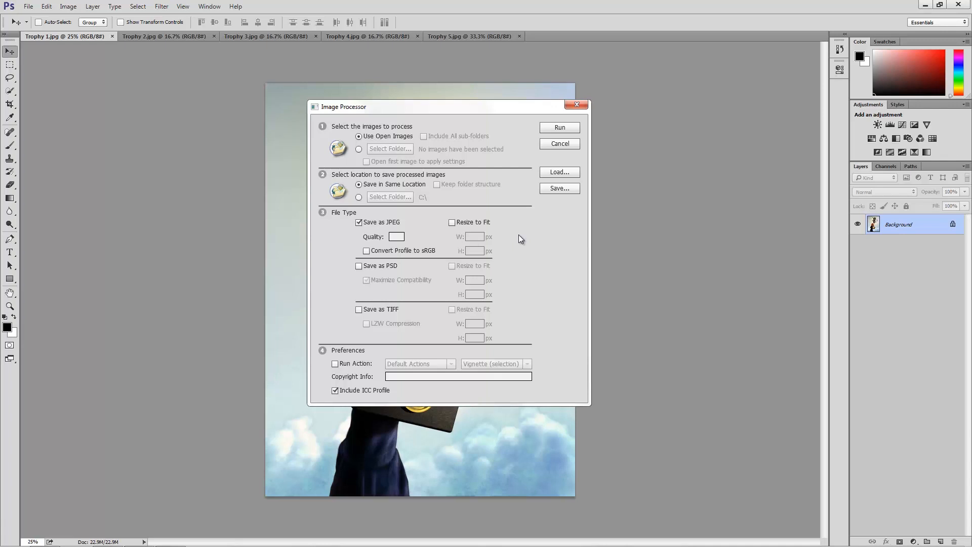
Set the JPEG quality to 8 and enable Resize to Fit with a width and height of 500 px.
click(397, 236)
text(12)
drag(401, 236, 379, 235)
click(452, 223)
click(478, 236)
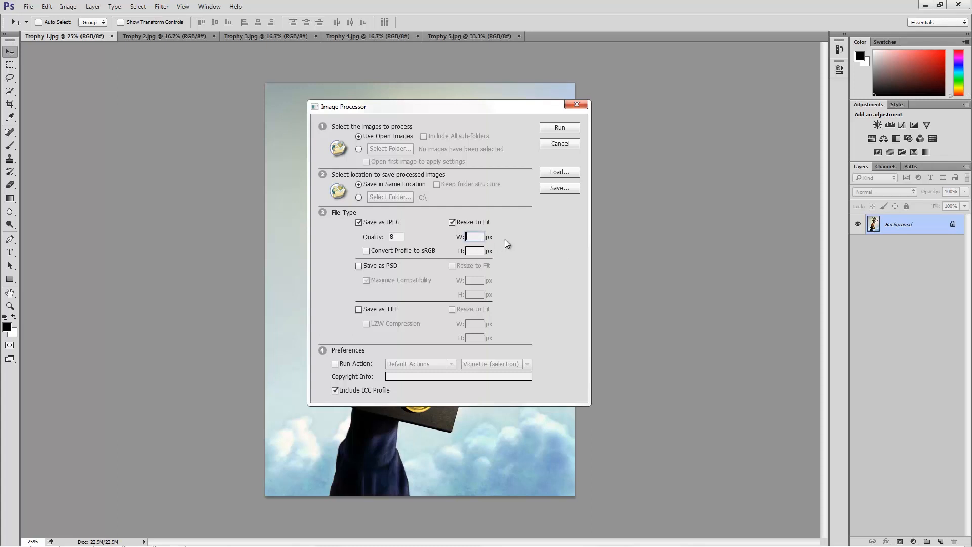
text(500)
click(472, 251)
text(500)
Try the Run Action option, look through its action sets and actions, and leave it disabled.
click(343, 364)
click(450, 364)
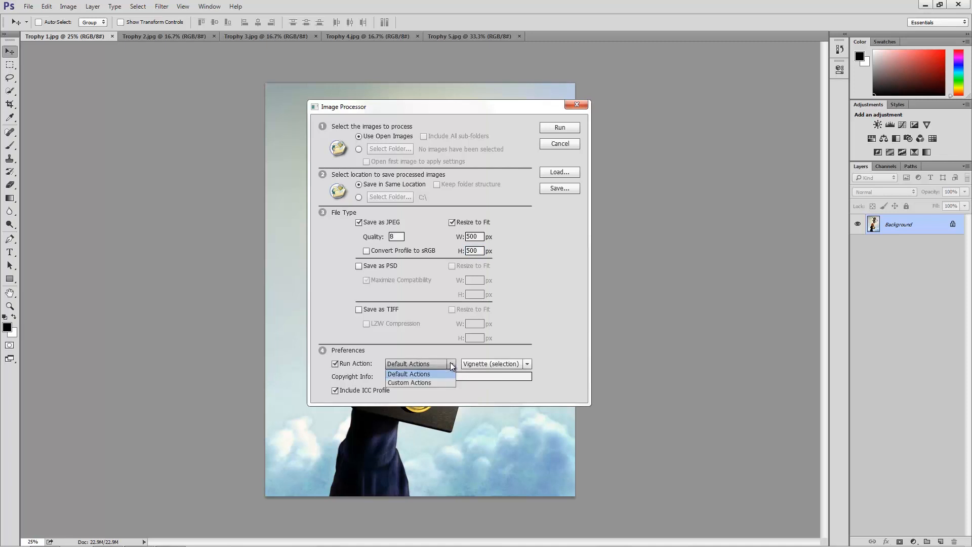
click(506, 363)
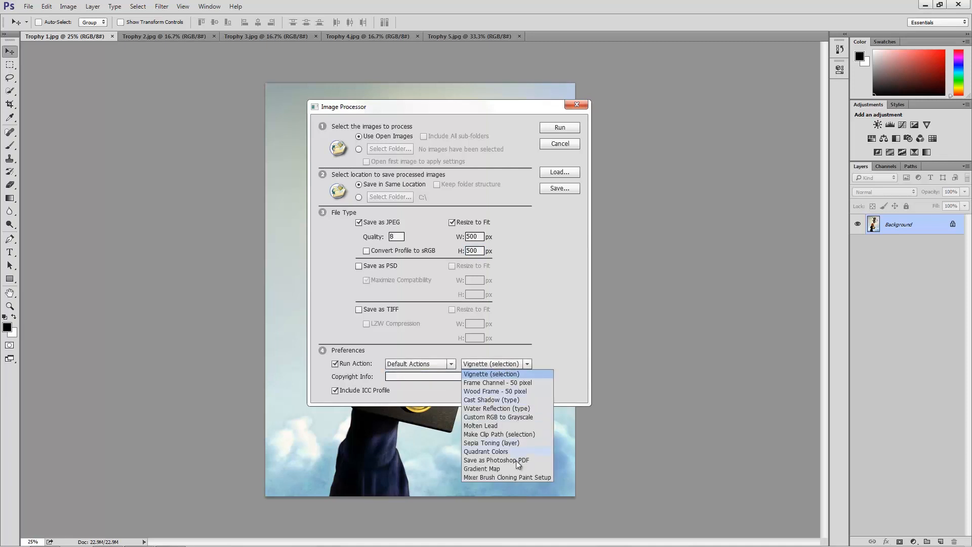
click(548, 354)
click(460, 379)
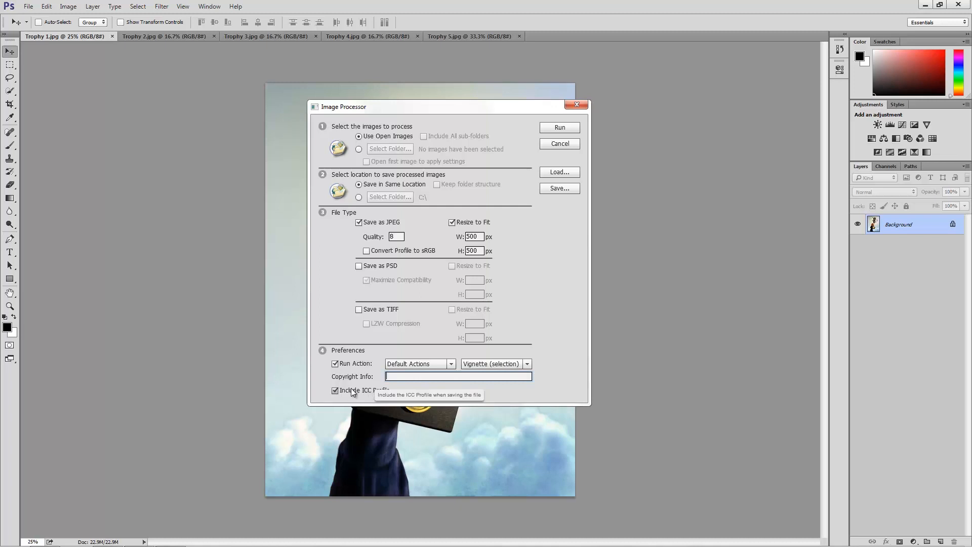
click(335, 363)
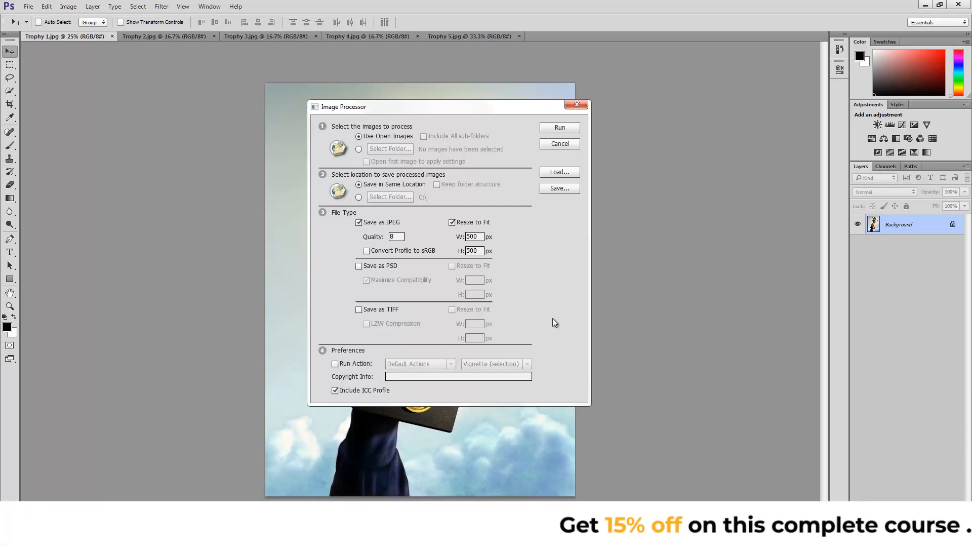
Run the Image Processor on the open images and switch to the Desktop folder in Windows Explorer.
click(561, 130)
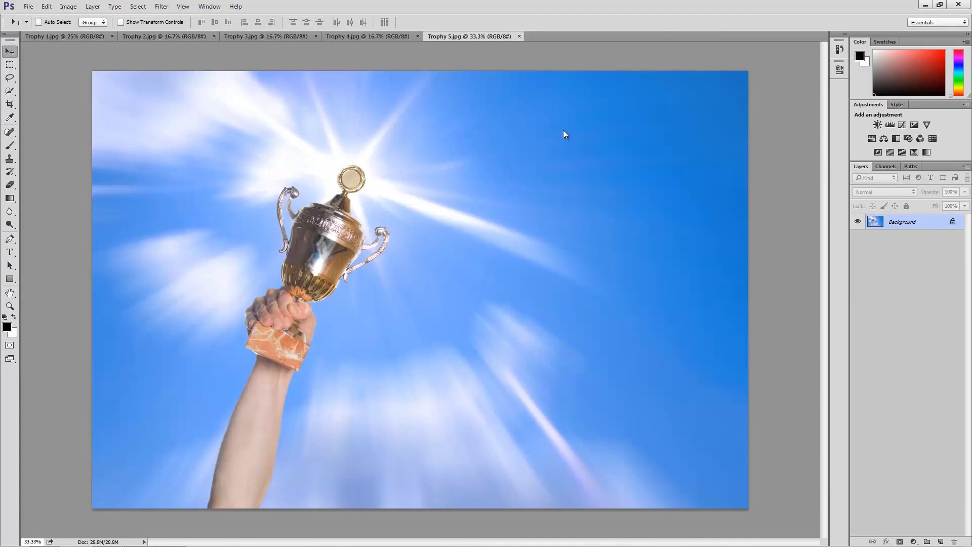
click(924, 7)
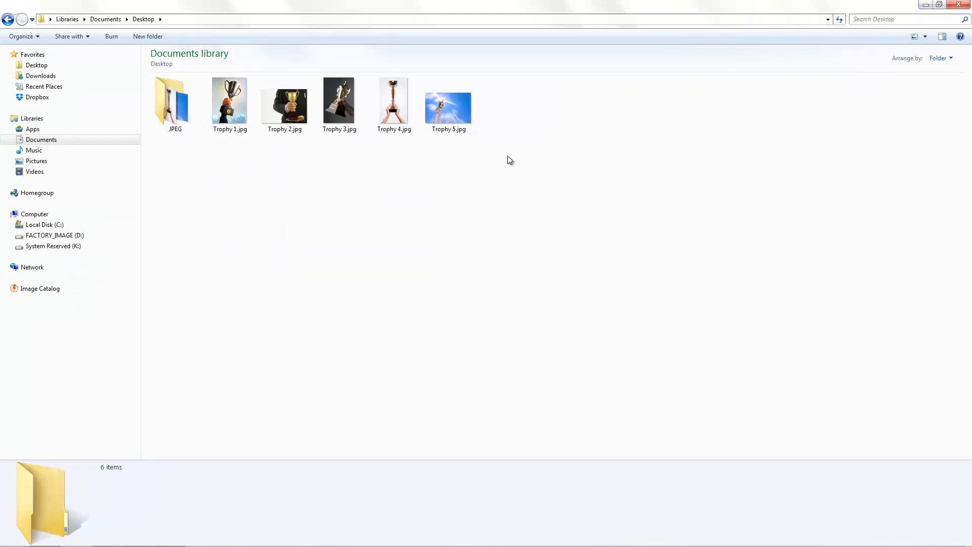
Check the original Trophy images in the Desktop folder, including the dimensions and file size of Trophy 1.jpg.
drag(507, 156, 283, 111)
drag(238, 106, 238, 108)
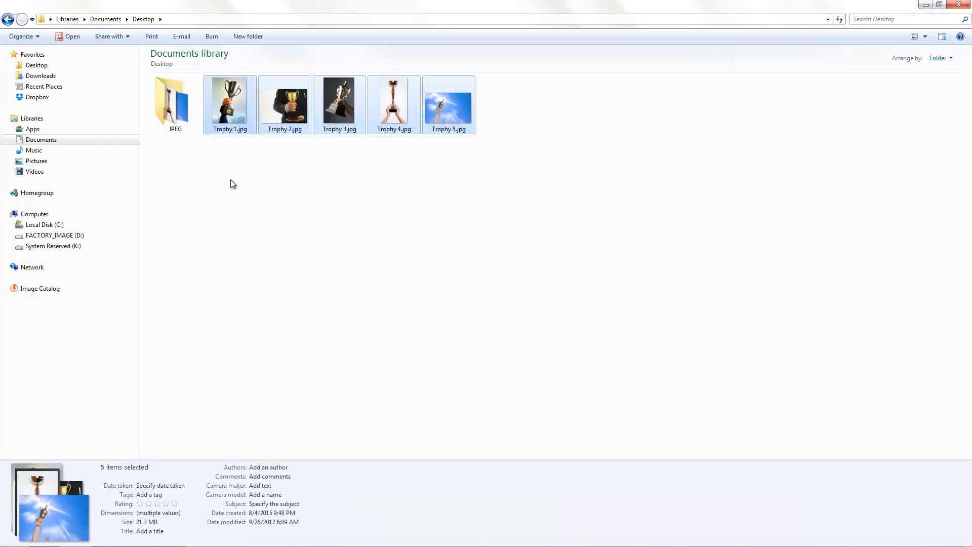
click(229, 184)
click(235, 119)
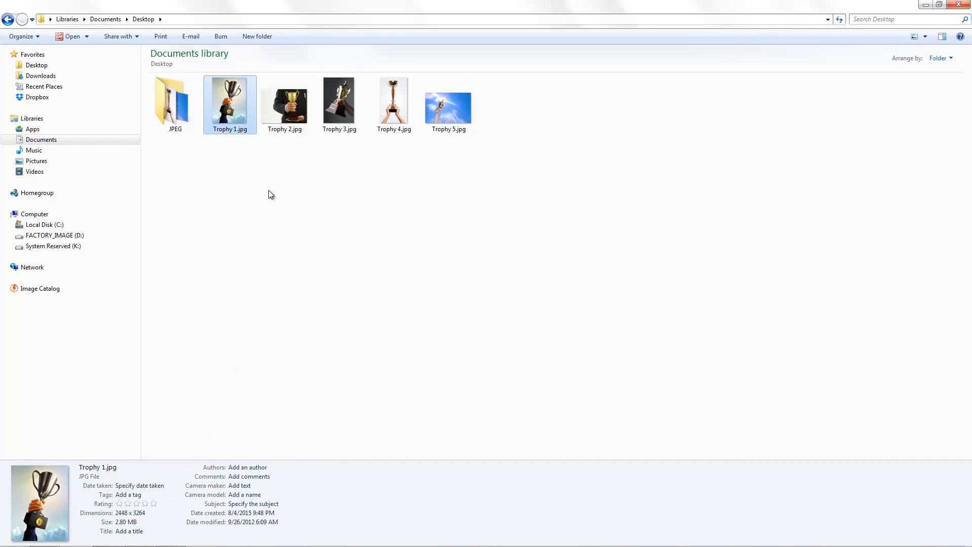
Open the JPEG output folder and check the dimensions and file size of the processed Trophy 1.jpg.
click(171, 127)
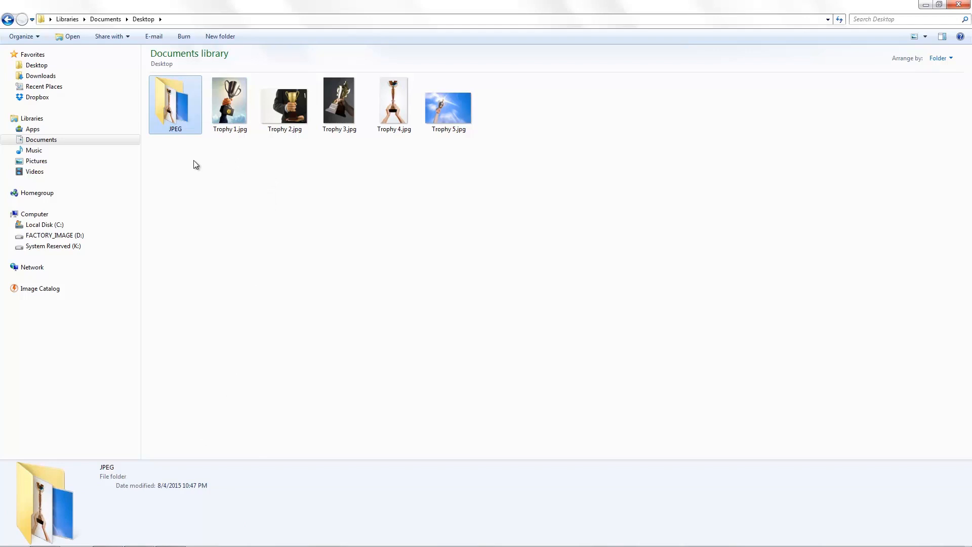
double_click(186, 126)
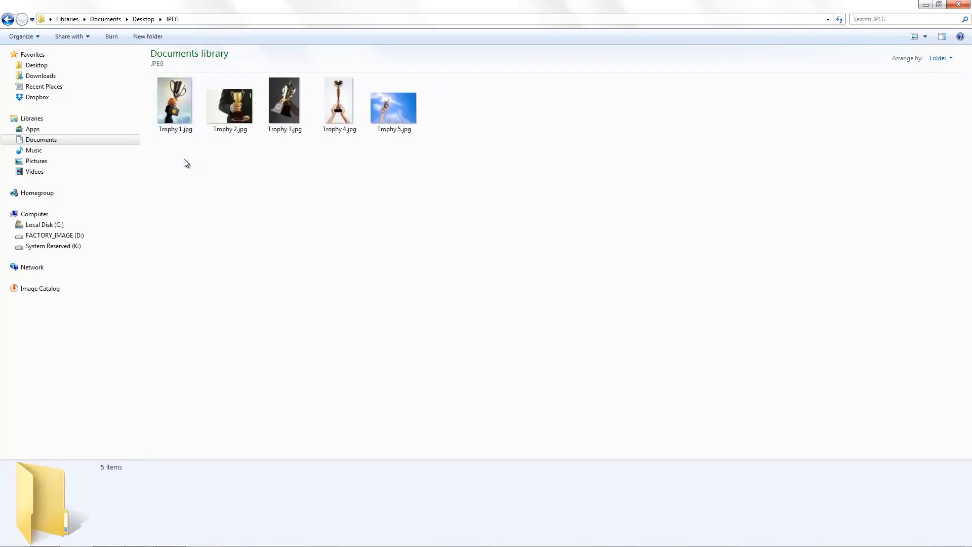
drag(205, 169, 167, 108)
click(178, 147)
click(179, 123)
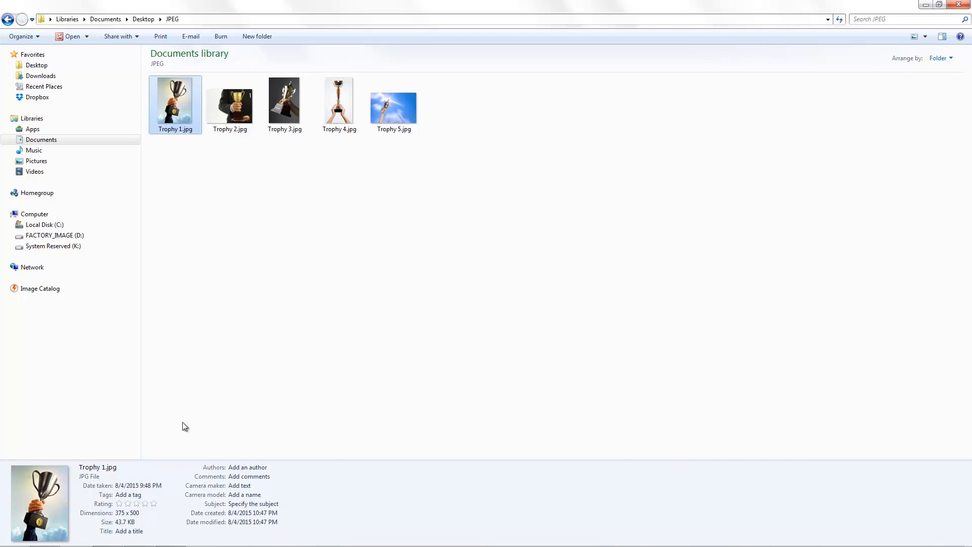
Check the dimensions and file sizes of the processed Trophy 2.jpg through Trophy 5.jpg.
click(231, 109)
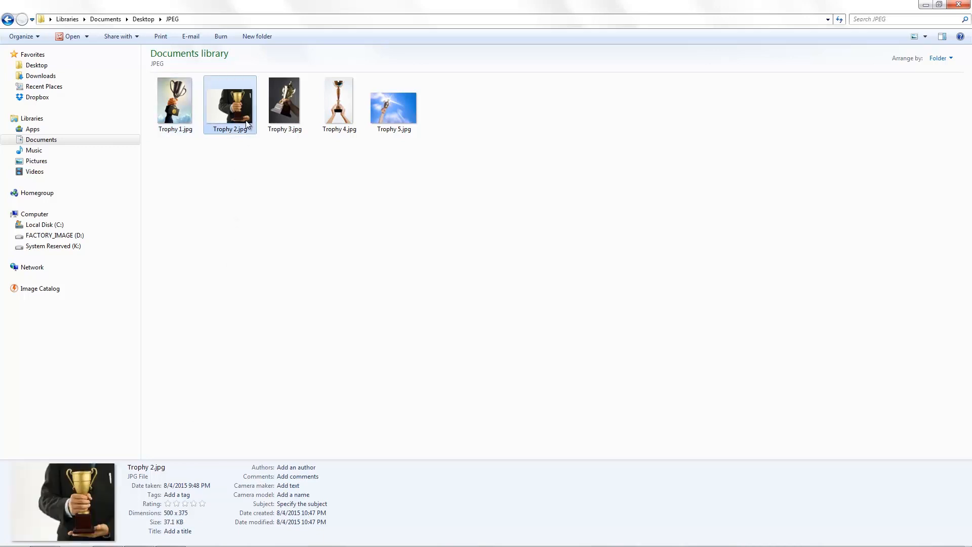
click(283, 114)
click(332, 116)
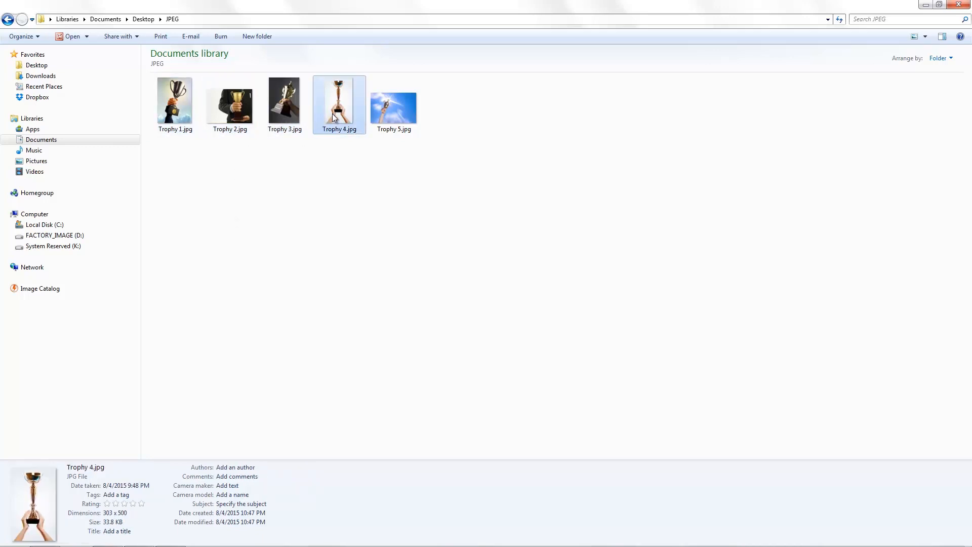
click(387, 117)
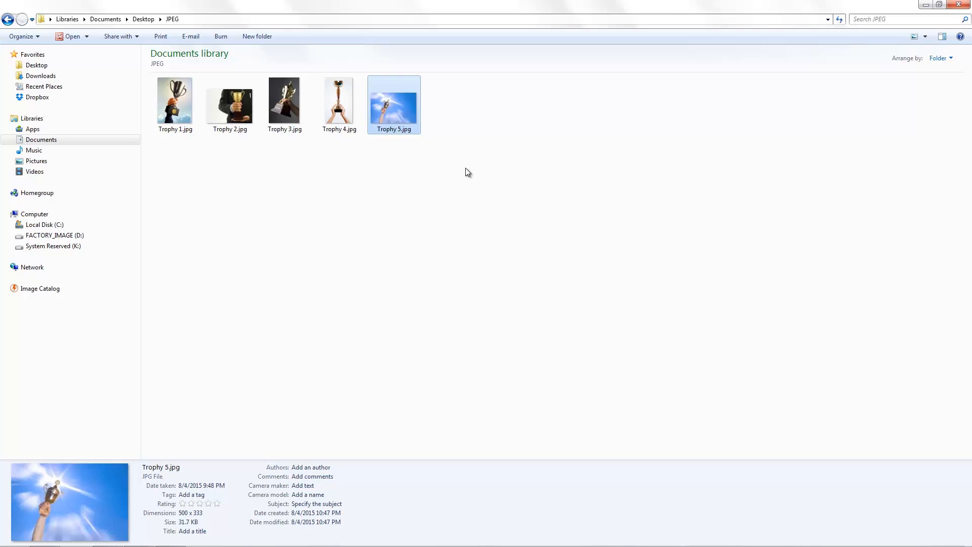
click(465, 168)
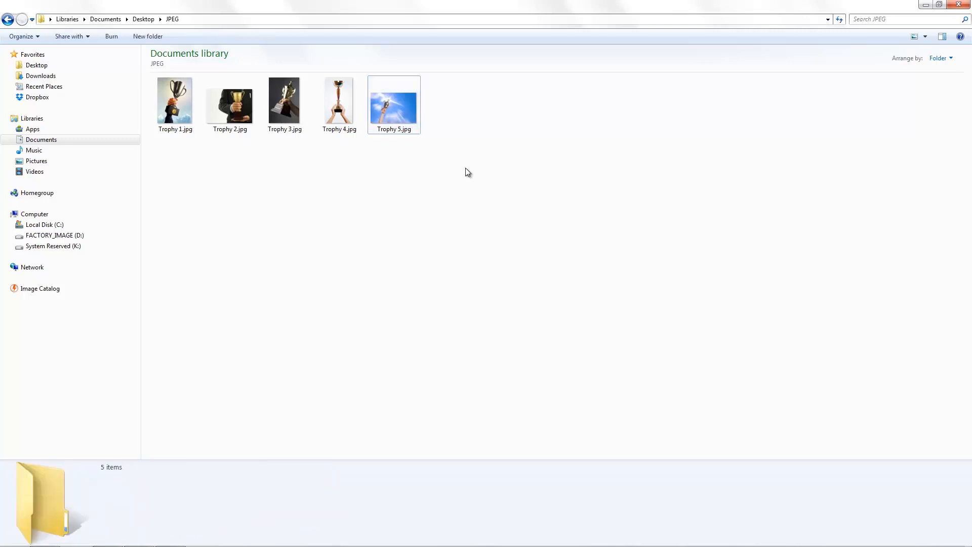